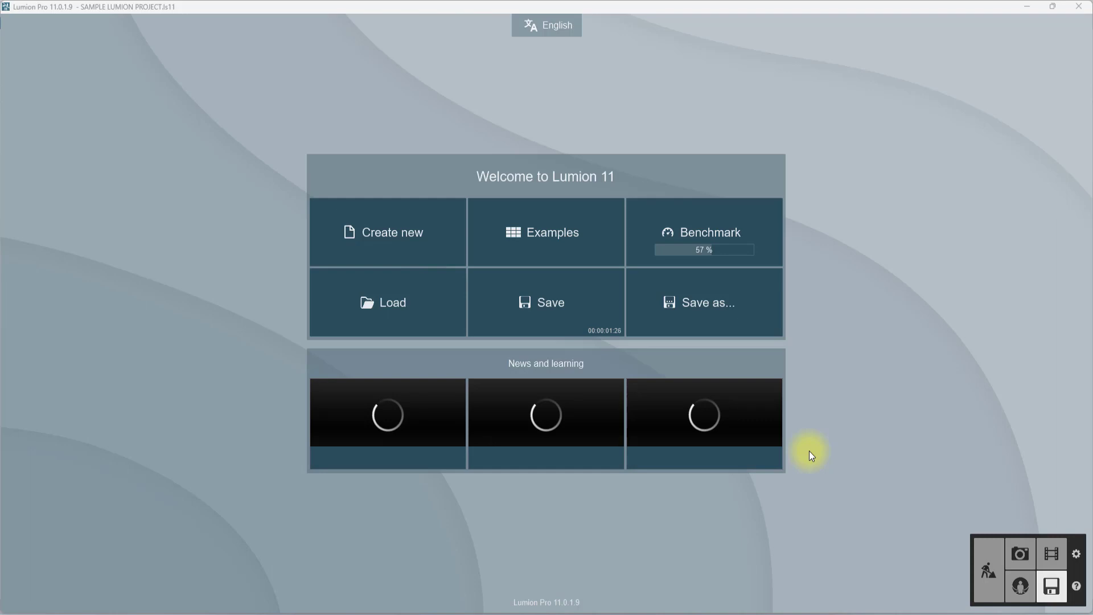
# Step: Load the recent project showing the duplex beside the road under a blue sky
pyautogui.click(398, 303)
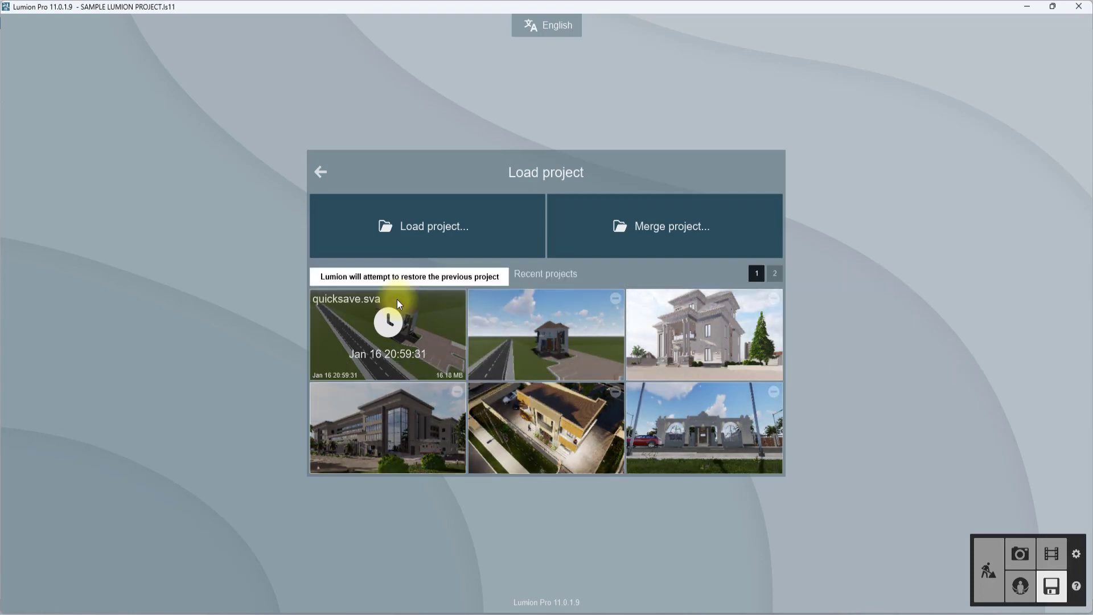
pyautogui.click(522, 300)
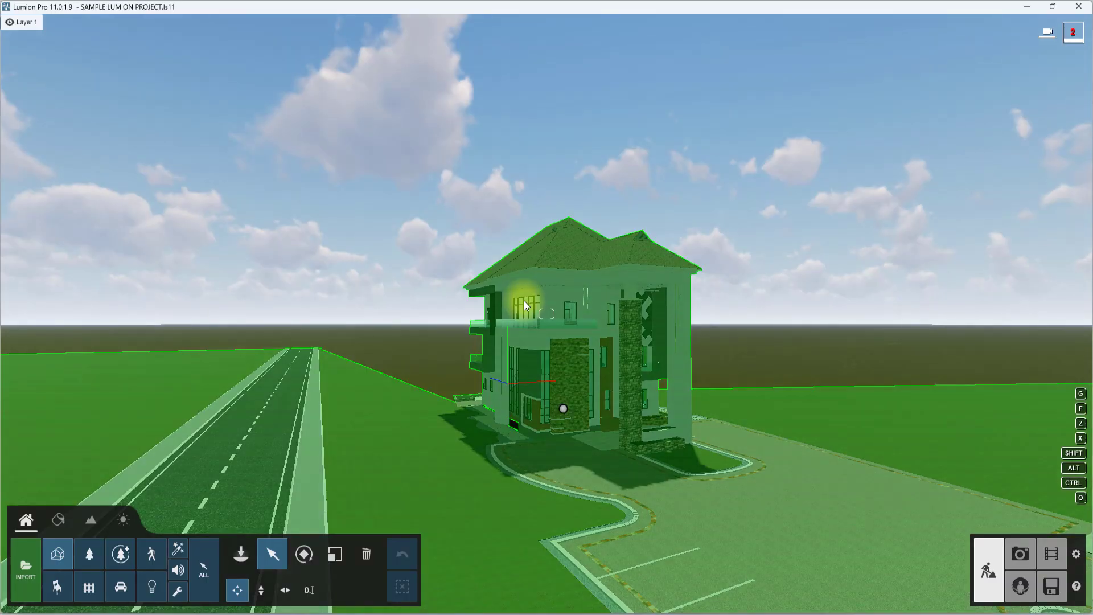
# Step: Examine the imported duplex and its site, from the road and paved parking area to the front facade
pyautogui.moveTo(524, 300); pyautogui.dragTo(548, 281, button='right')
pyautogui.scroll(-3, 548, 281)
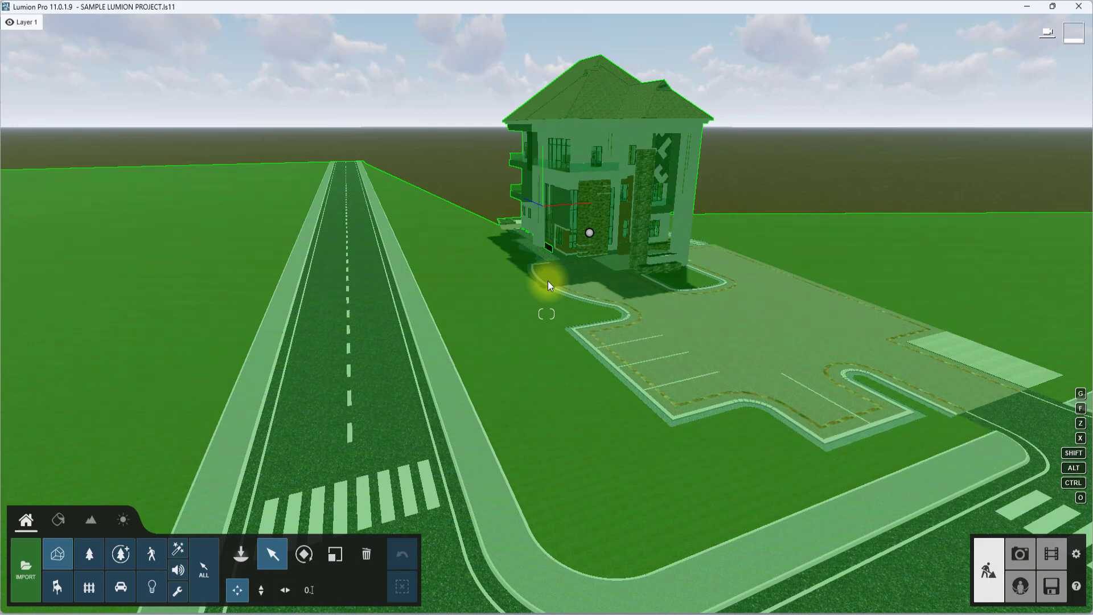
pyautogui.moveTo(550, 279); pyautogui.dragTo(630, 306, button='right')
pyautogui.press('w')
pyautogui.press('s')
pyautogui.press('w')
pyautogui.press('s')
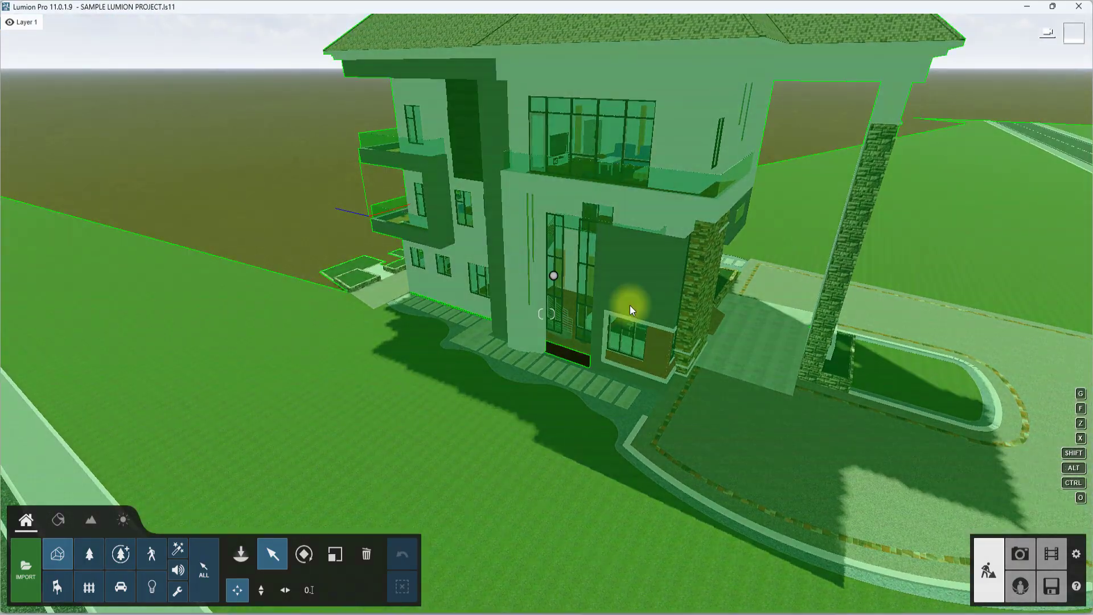
pyautogui.click(630, 305)
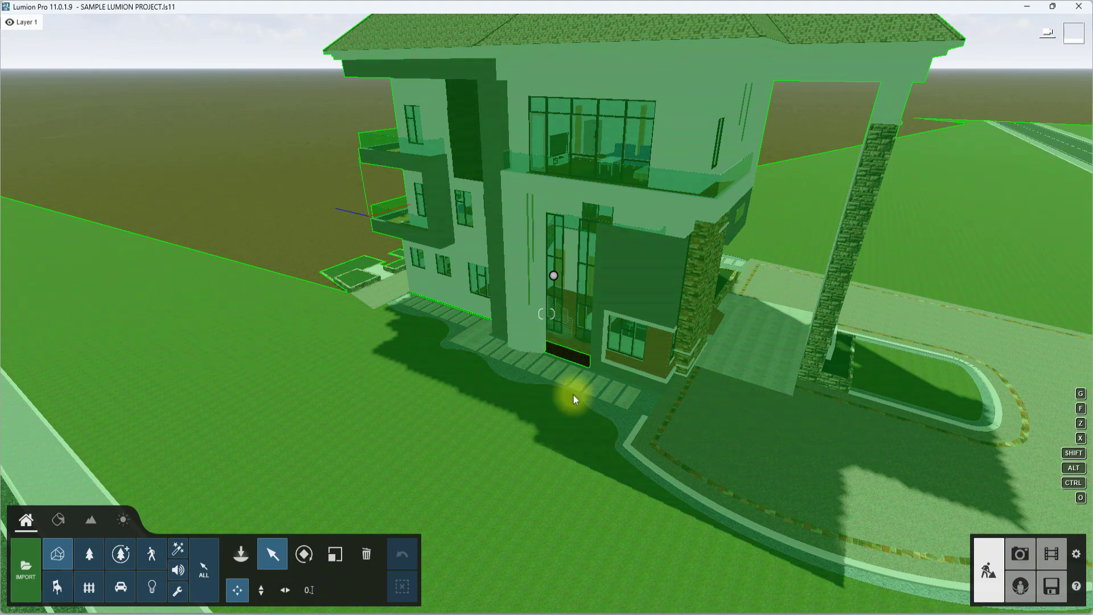
# Step: Switch to Revit and inspect the duplex, its walkway and paved forecourt in the 3D view
pyautogui.click(628, 613)
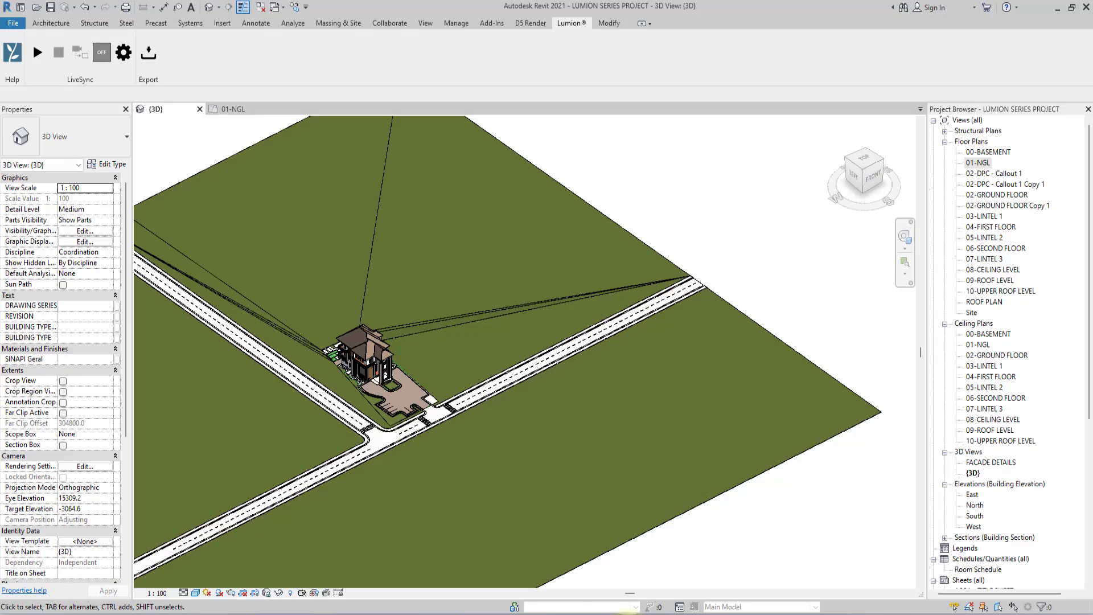
pyautogui.scroll(8, 373, 424)
pyautogui.moveTo(373, 424); pyautogui.dragTo(520, 564, button='middle')
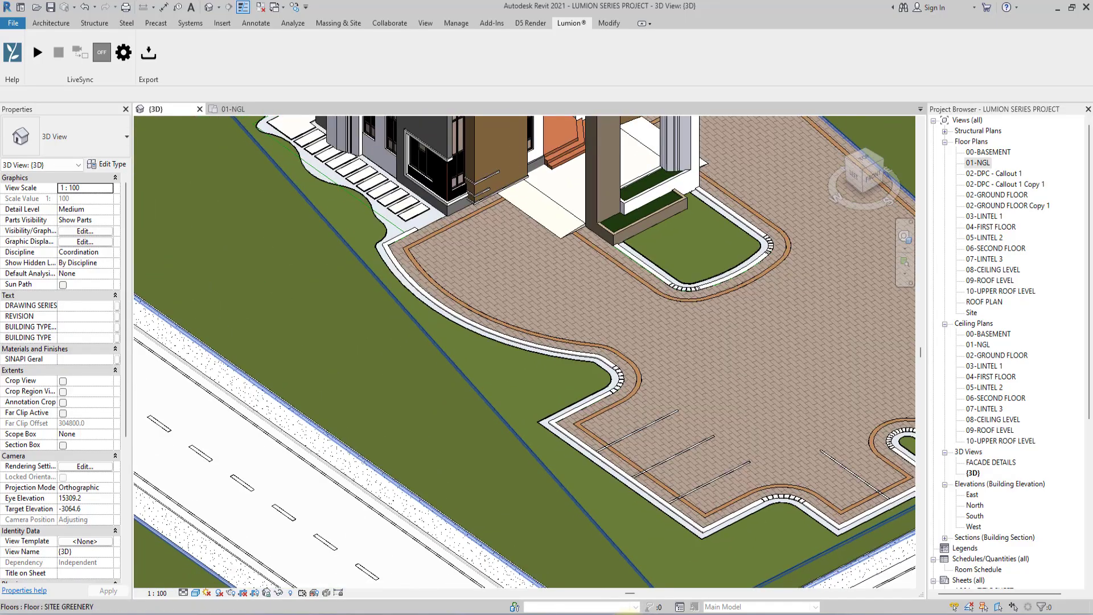
pyautogui.moveTo(365, 216); pyautogui.dragTo(461, 355, button='middle')
pyautogui.scroll(5, 504, 231)
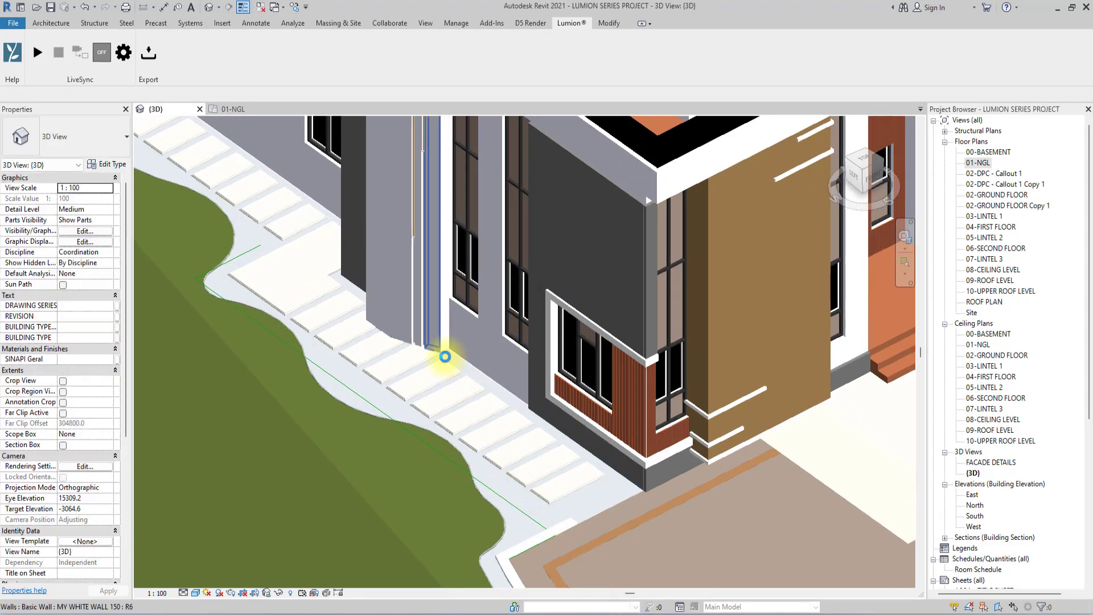
pyautogui.scroll(-5, 445, 357)
pyautogui.click(598, 464)
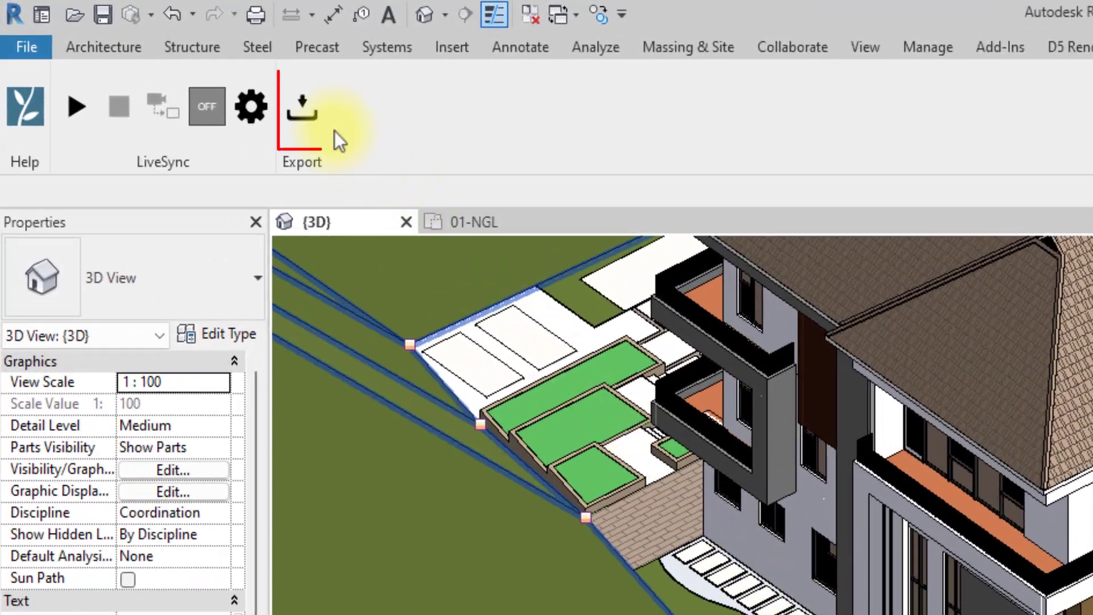
# Step: Export the 3D view to Lumion as COLLADA file duplex1 in the 01-LUMION SERIES folder, replacing the existing file
pyautogui.click(313, 108)
pyautogui.click(217, 383)
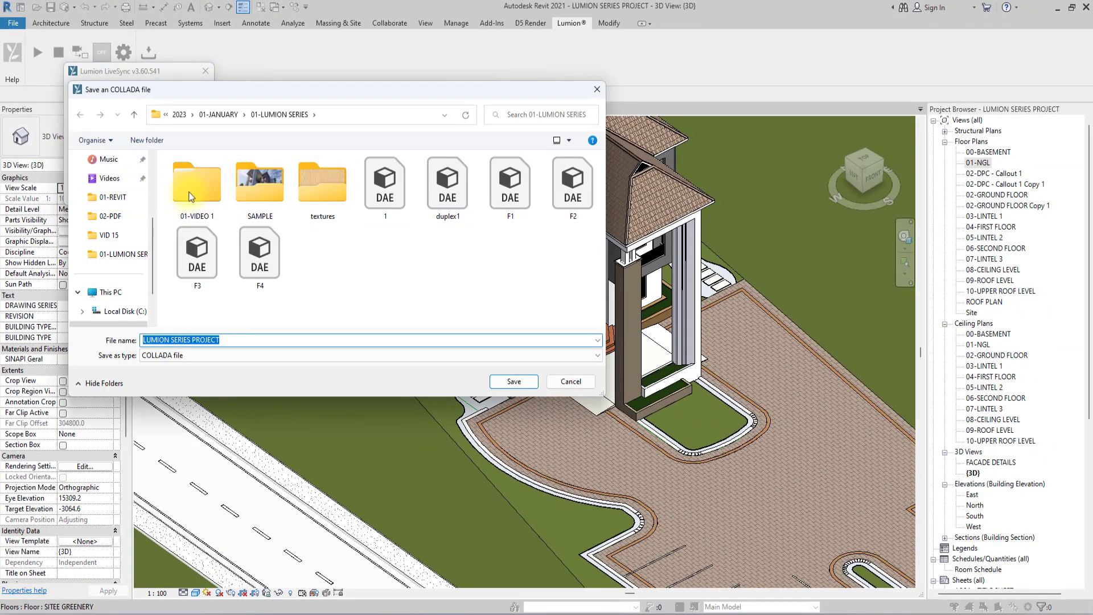
pyautogui.click(447, 194)
pyautogui.click(514, 382)
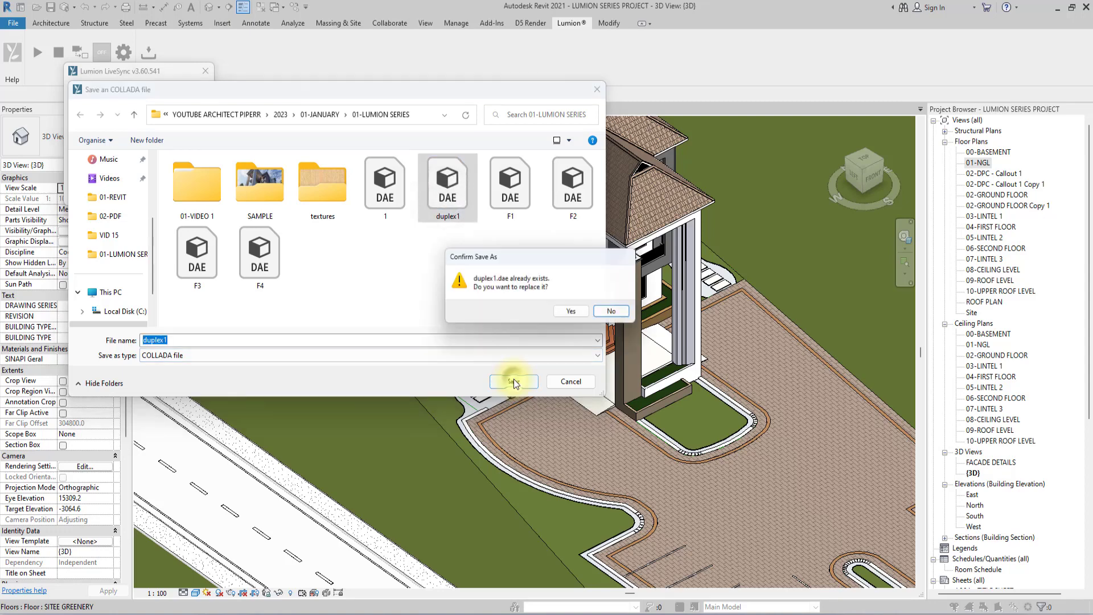
pyautogui.click(574, 313)
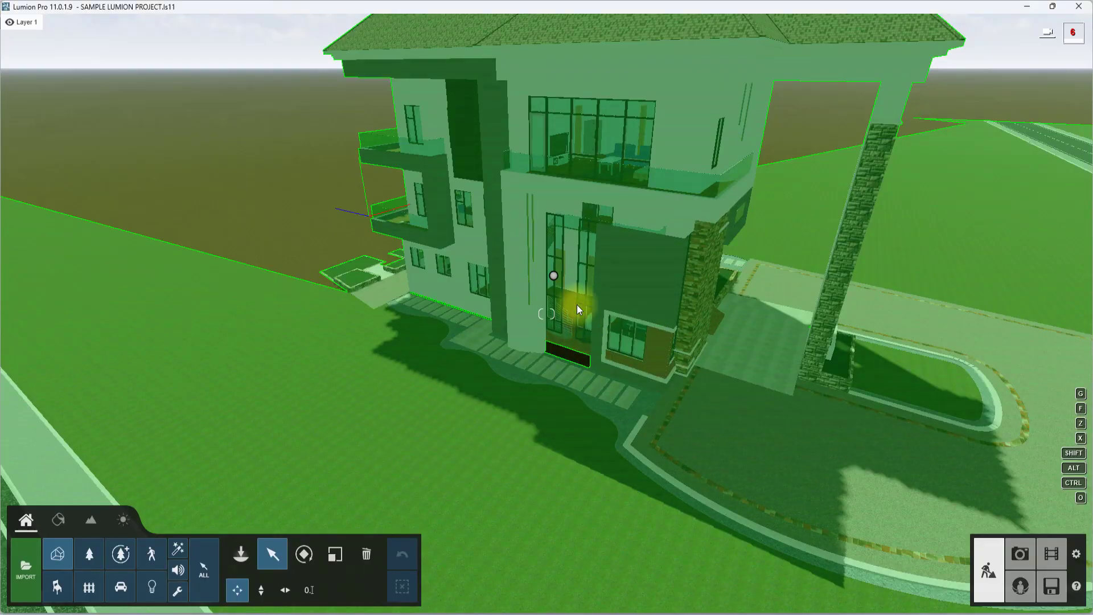
# Step: Switch to Lumion and examine the duplex's stone-clad facade, balconies and entrance porch both close up and from afar
pyautogui.moveTo(576, 305); pyautogui.dragTo(545, 315, button='right')
pyautogui.press('w')
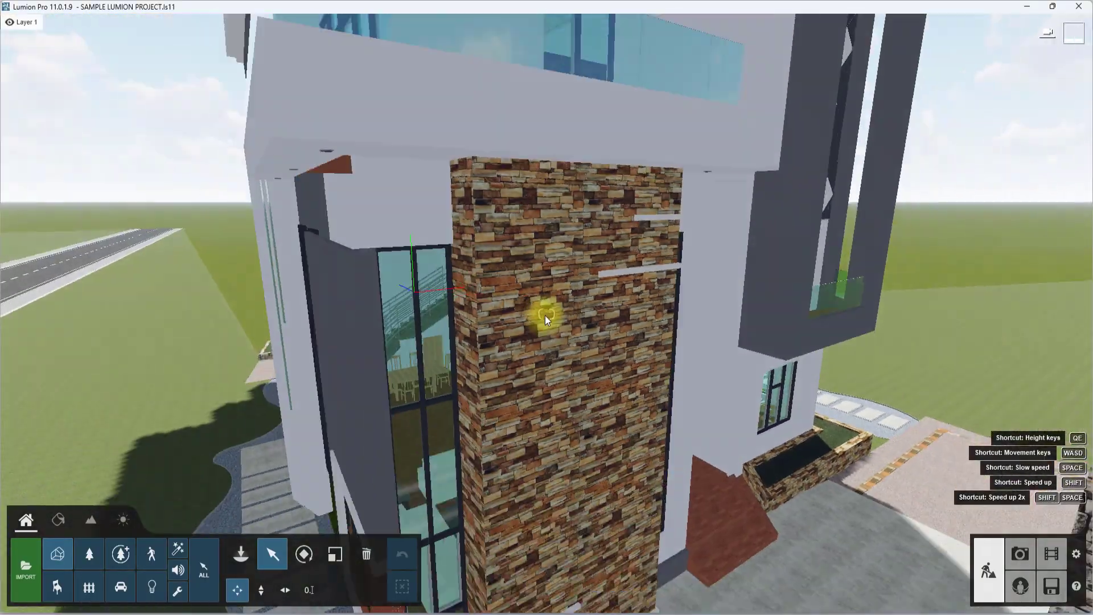
pyautogui.scroll(-10, 544, 315)
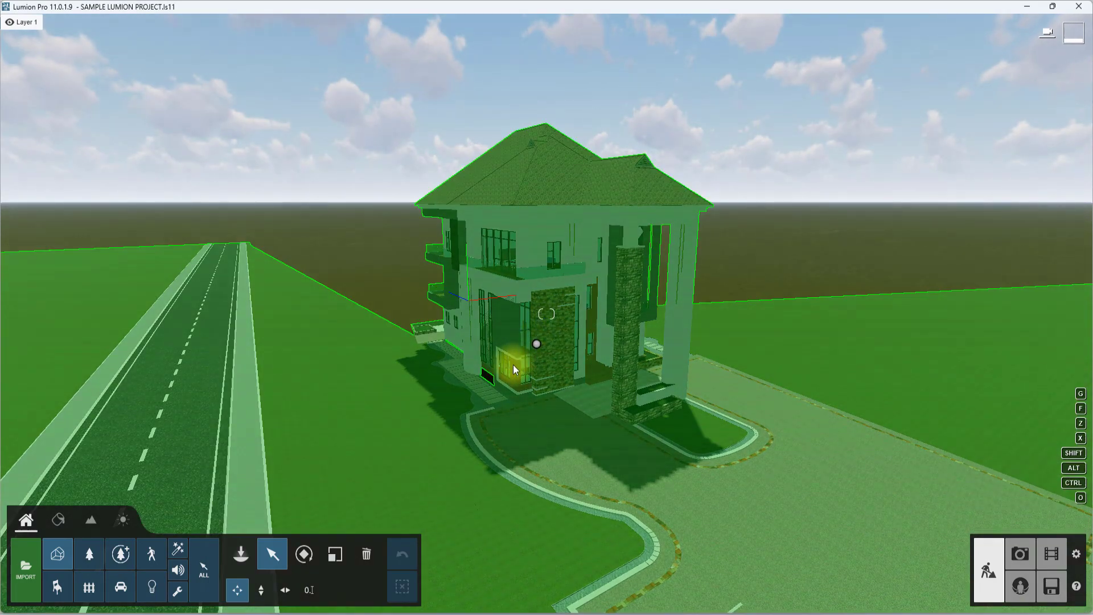
pyautogui.scroll(-4, 632, 363)
pyautogui.moveTo(663, 350); pyautogui.dragTo(632, 378, button='right')
pyautogui.scroll(5, 632, 370)
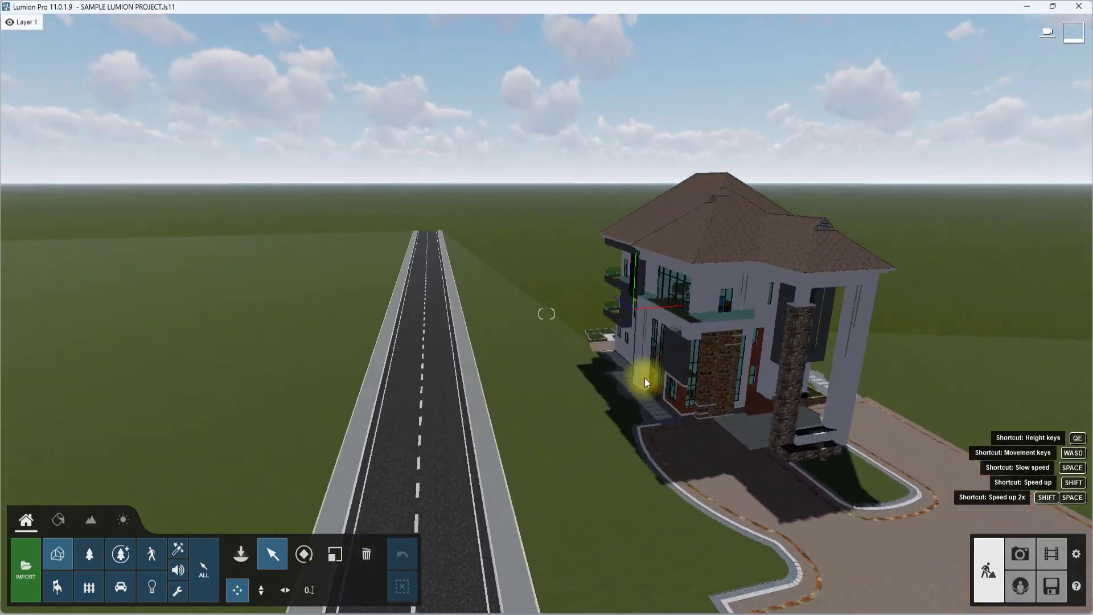
pyautogui.scroll(3, 660, 382)
pyautogui.moveTo(668, 383); pyautogui.dragTo(603, 382, button='right')
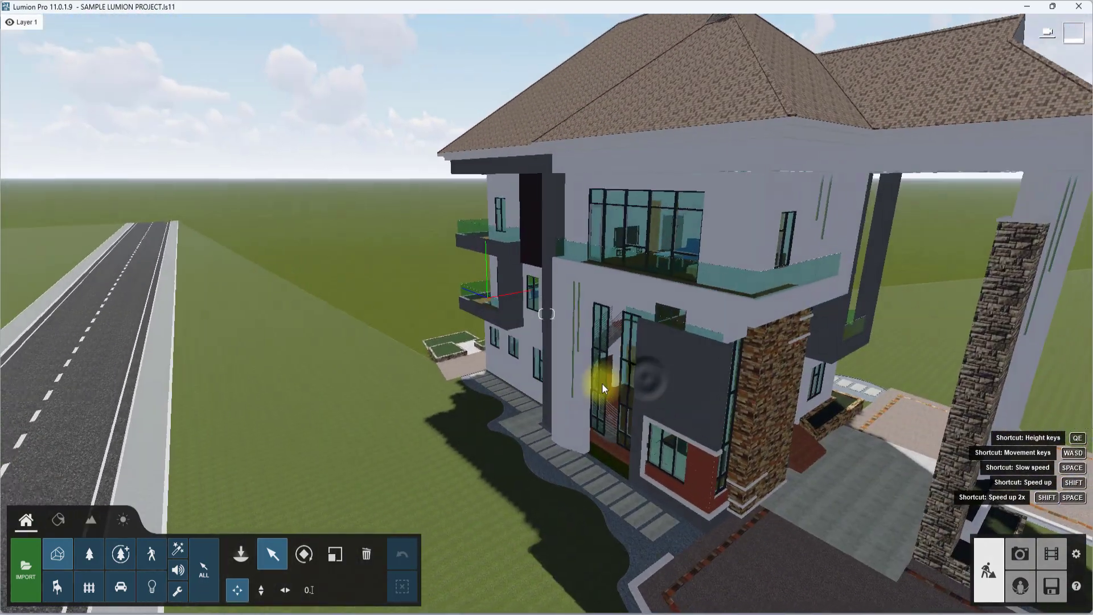
pyautogui.scroll(-5, 529, 353)
pyautogui.moveTo(521, 348)
pyautogui.mouseDown(button='right')
pyautogui.moveTo(549, 329)
pyautogui.moveTo(497, 350)
pyautogui.moveTo(531, 344)
pyautogui.moveTo(521, 348)
pyautogui.mouseUp(button='right')
pyautogui.scroll(6, 521, 347)
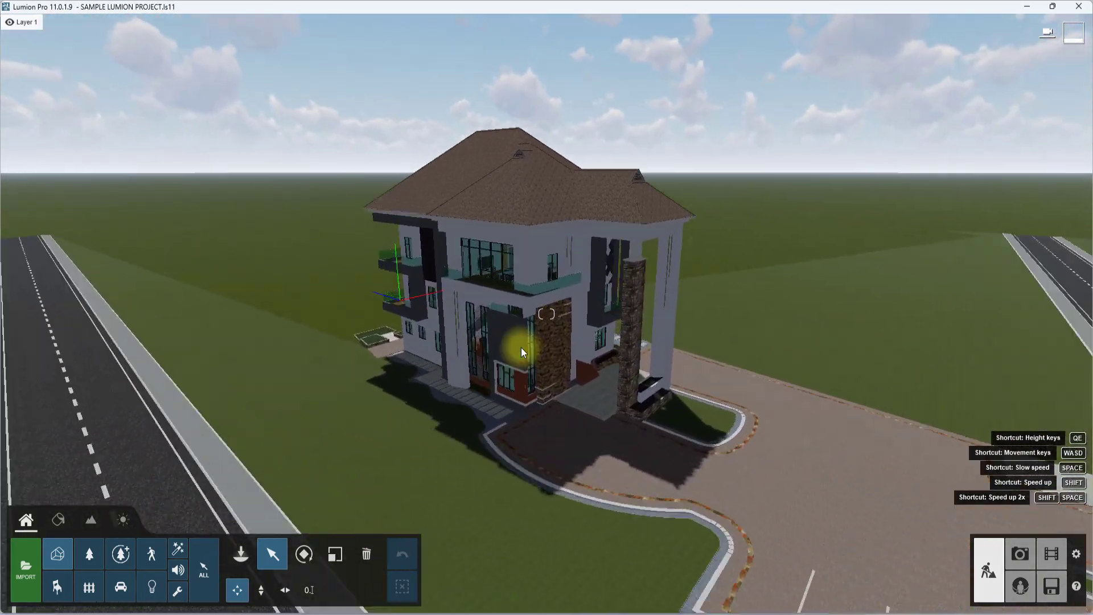
pyautogui.scroll(8, 521, 347)
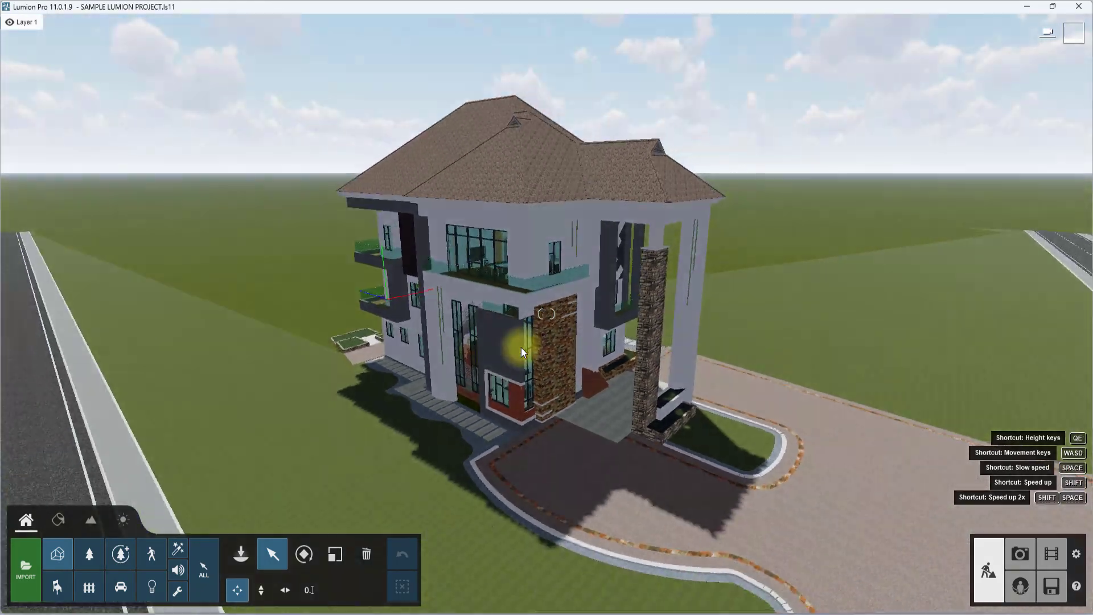
pyautogui.scroll(-10, 521, 347)
pyautogui.scroll(6, 554, 356)
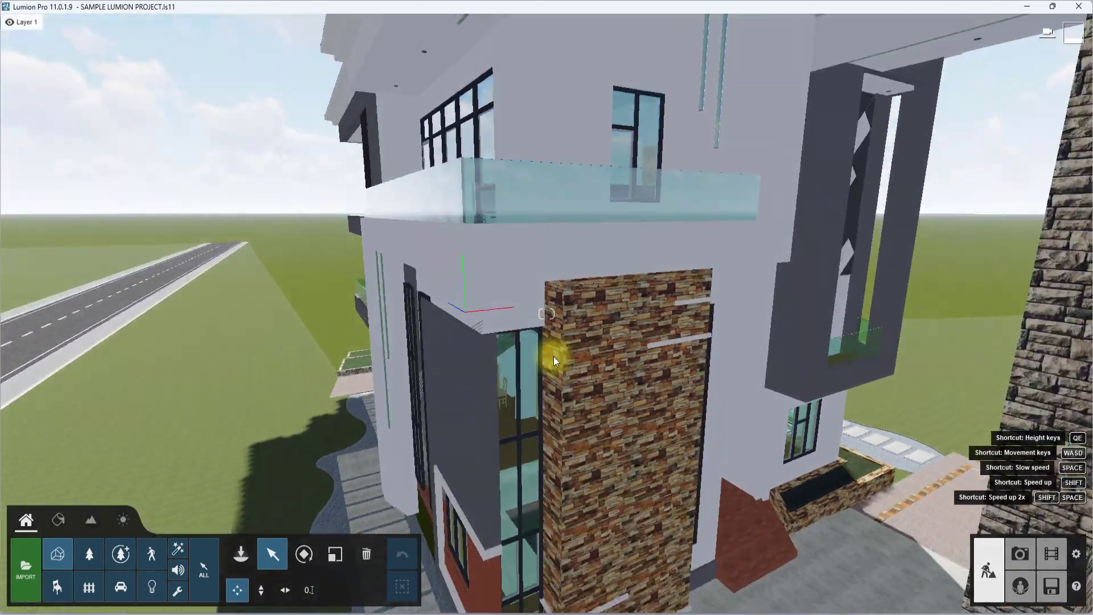
pyautogui.scroll(-10, 553, 357)
pyautogui.scroll(8, 553, 356)
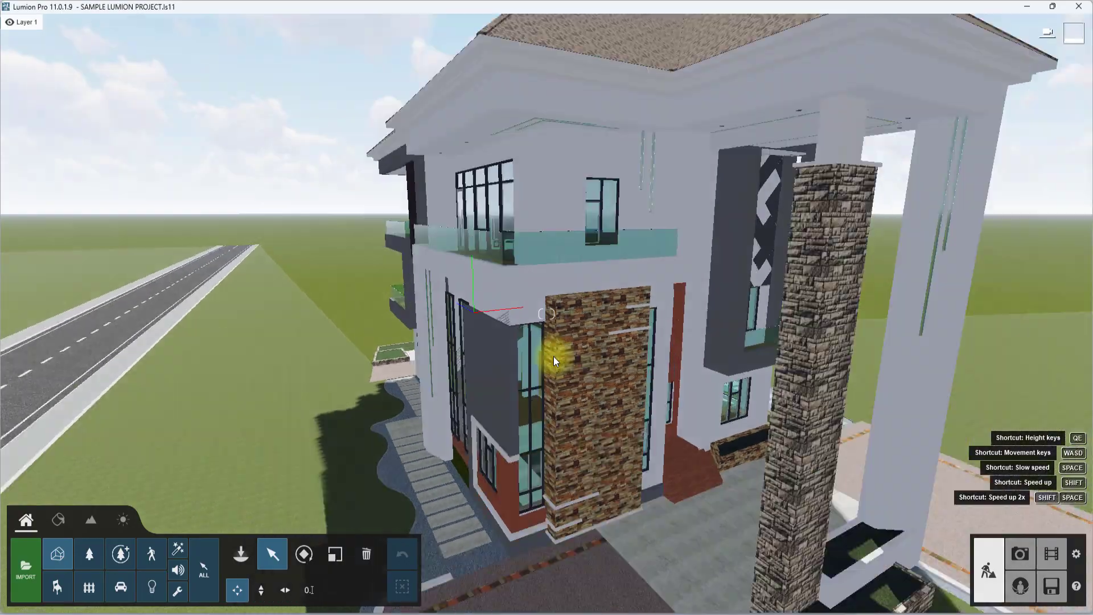
pyautogui.scroll(-8, 553, 357)
pyautogui.moveTo(582, 330); pyautogui.dragTo(552, 354, button='right')
pyautogui.scroll(5, 581, 331)
pyautogui.scroll(-8, 619, 328)
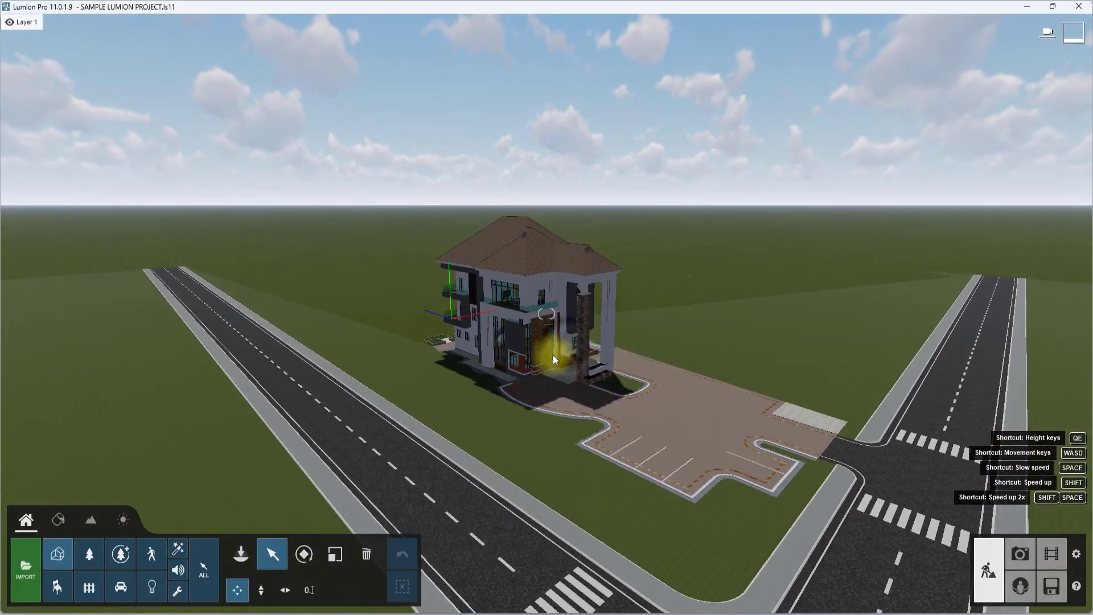
# Step: Select the imported duplex model in the scene to access its re-import option
pyautogui.click(15, 572)
pyautogui.click(504, 316)
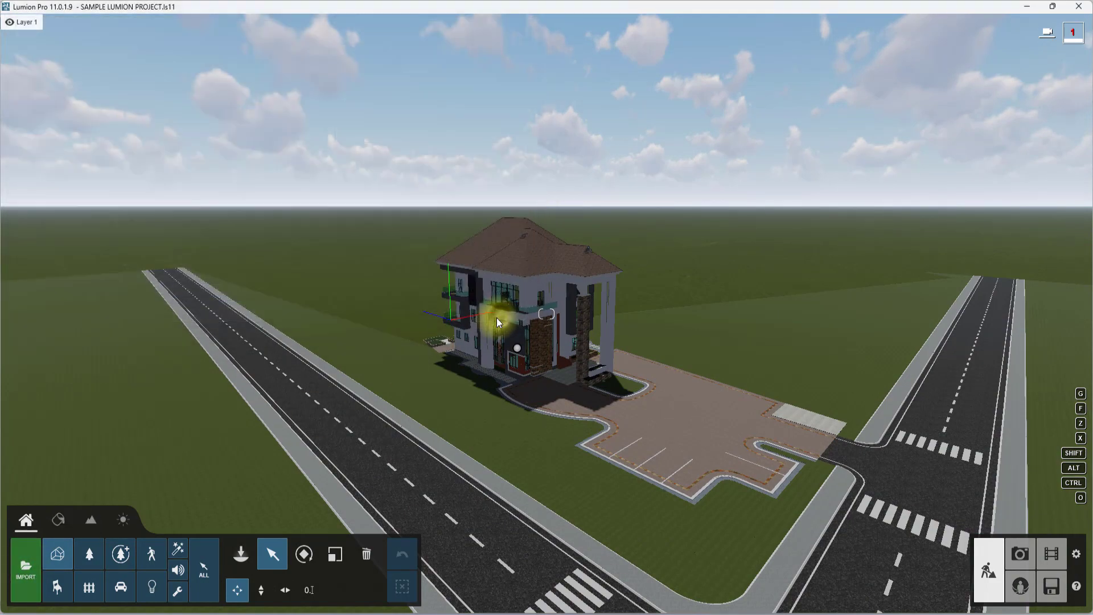
pyautogui.click(57, 555)
pyautogui.click(518, 367)
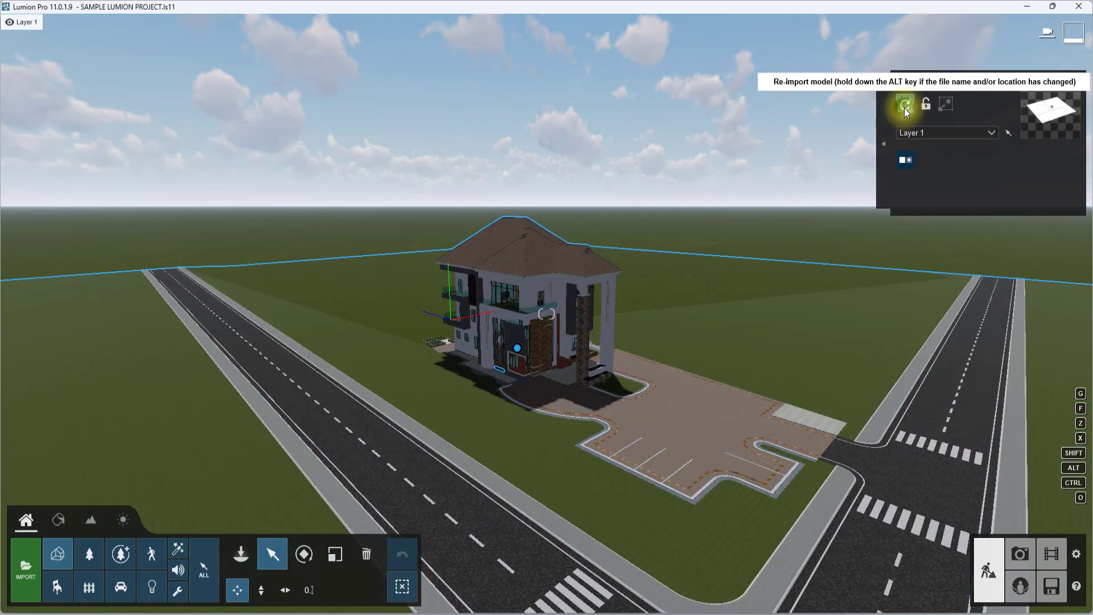
# Step: Examine the selected duplex1 model from the road junction, the parking area and close to the entrance
pyautogui.press('w')
pyautogui.moveTo(904, 110); pyautogui.dragTo(504, 288, button='right')
pyautogui.press('w')
pyautogui.press('s')
pyautogui.press('w')
pyautogui.press('s')
pyautogui.press('w')
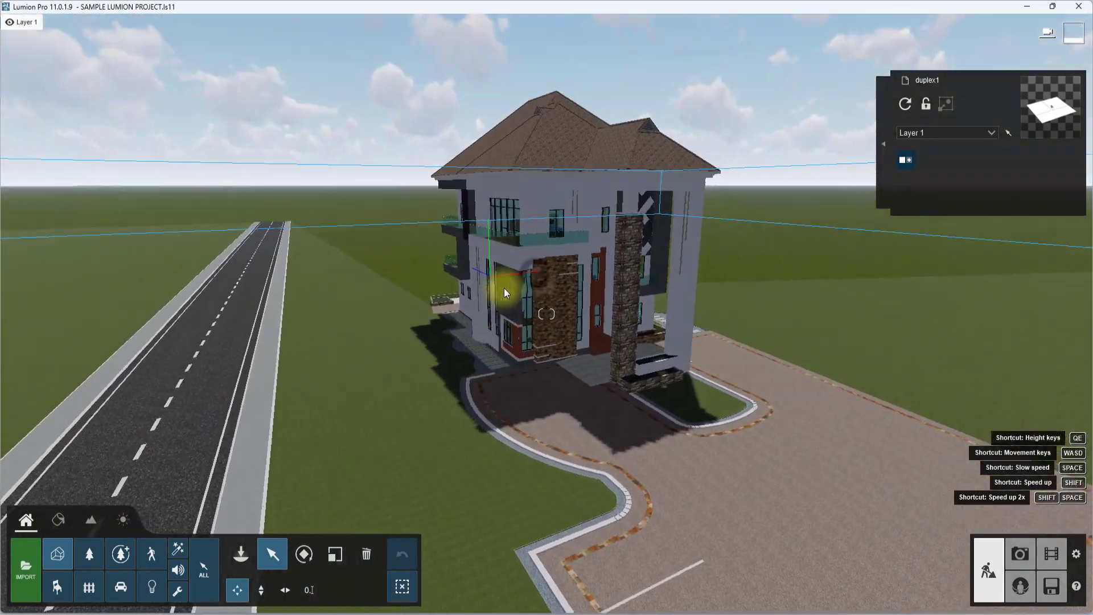
pyautogui.press('s')
pyautogui.scroll(-5, 503, 288)
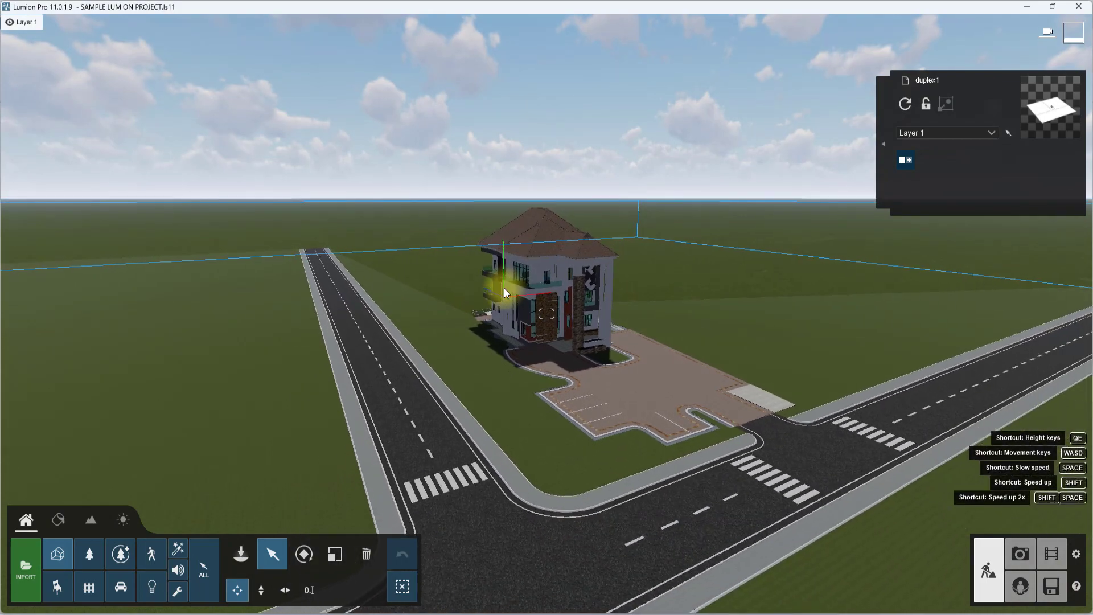
pyautogui.scroll(5, 504, 292)
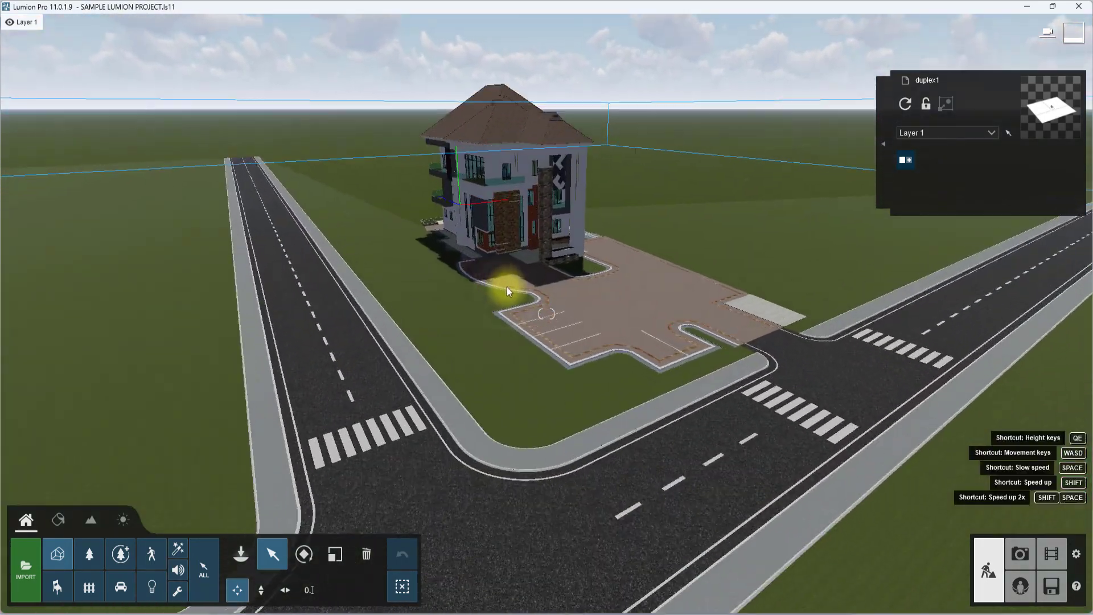
pyautogui.scroll(6, 508, 284)
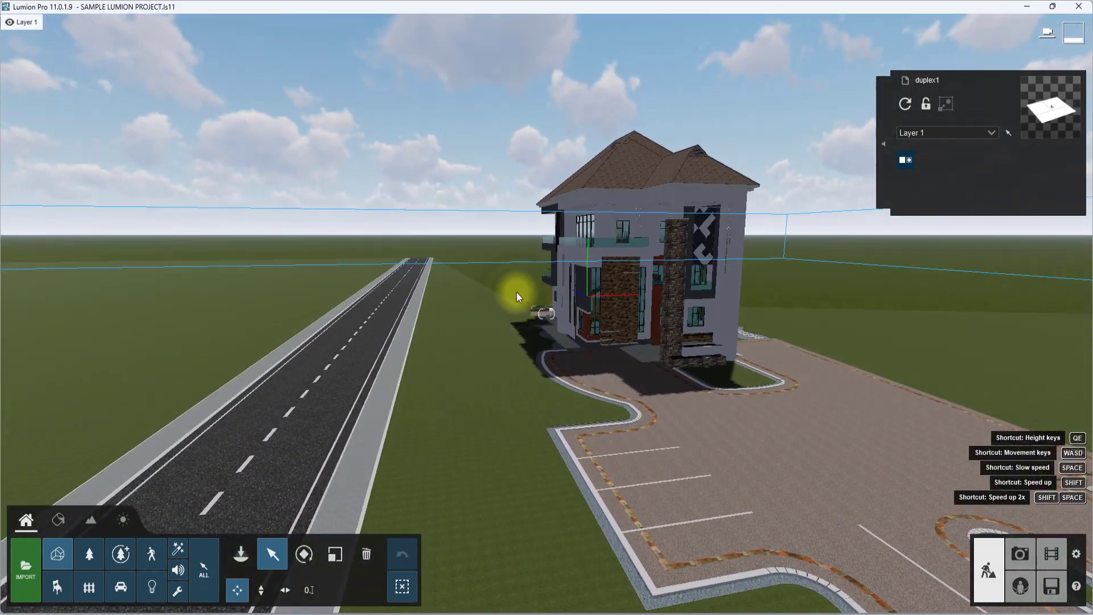
pyautogui.scroll(5, 520, 293)
pyautogui.moveTo(534, 300)
pyautogui.mouseDown(button='right')
pyautogui.moveTo(551, 308)
pyautogui.moveTo(517, 295)
pyautogui.mouseUp(button='right')
pyautogui.scroll(-5, 516, 295)
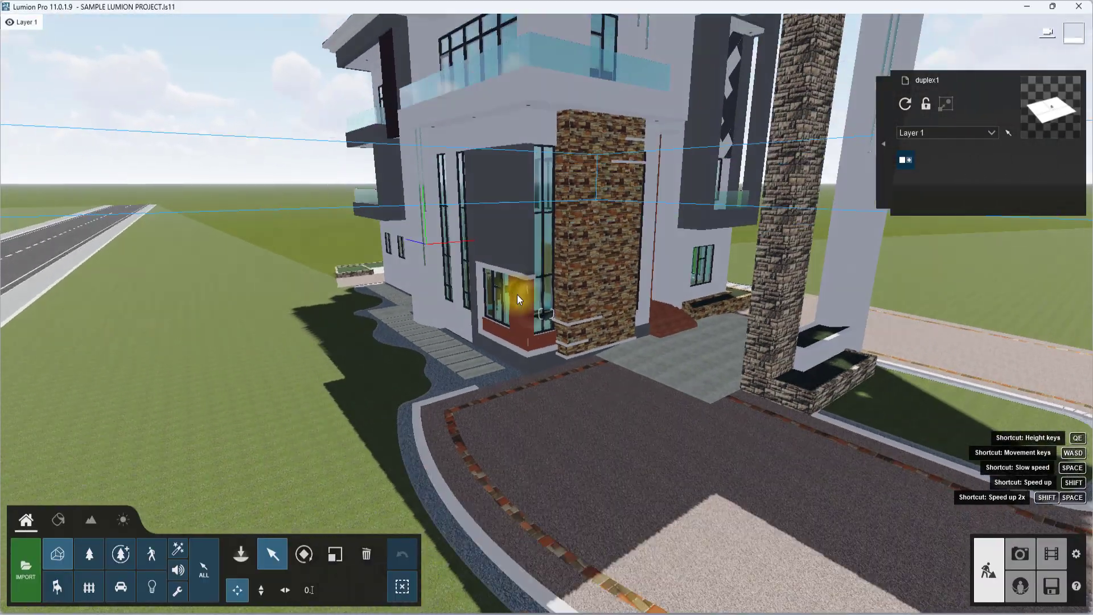
pyautogui.scroll(-3, 517, 295)
pyautogui.scroll(1, 517, 295)
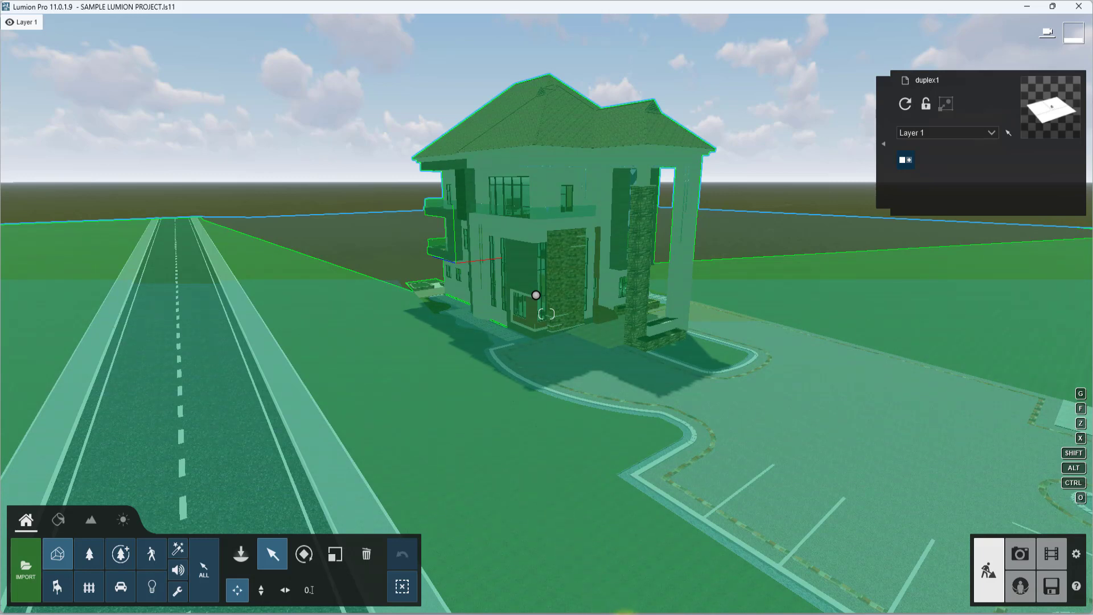
# Step: Switch to Revit and reveal the hidden elements around the duplex in the 3D view
pyautogui.click(625, 613)
pyautogui.scroll(-7, 510, 397)
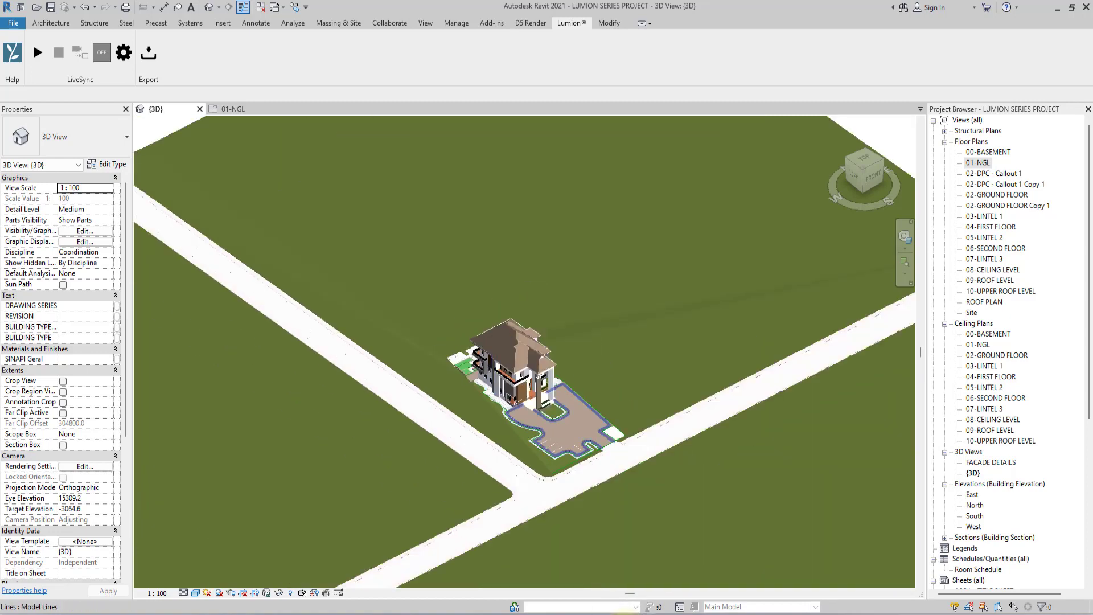
pyautogui.moveTo(512, 467); pyautogui.dragTo(483, 388, button='middle')
pyautogui.scroll(3, 506, 358)
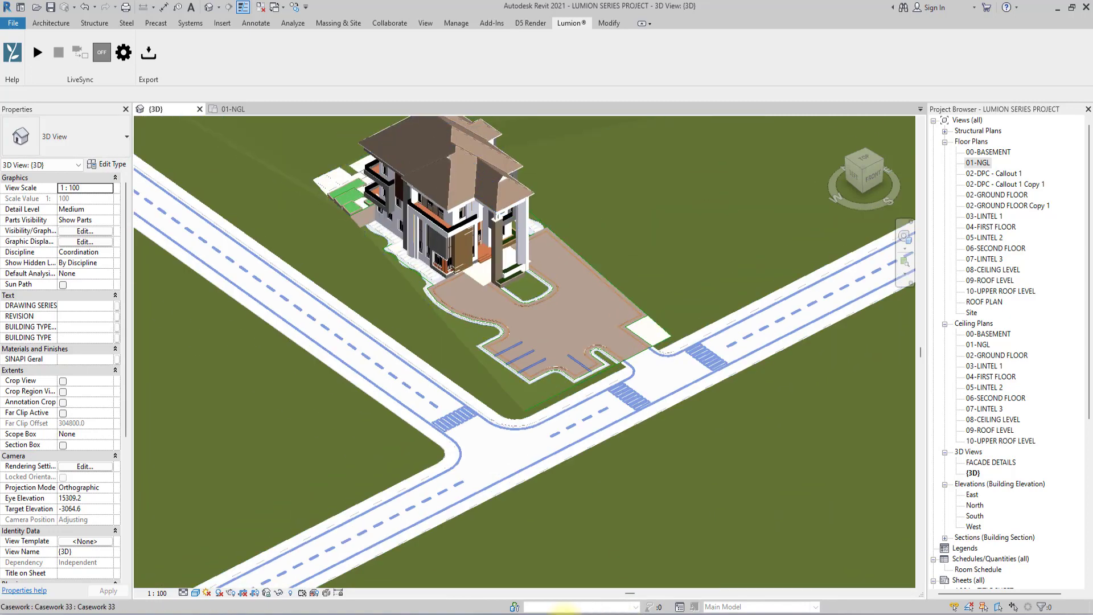
pyautogui.click(290, 593)
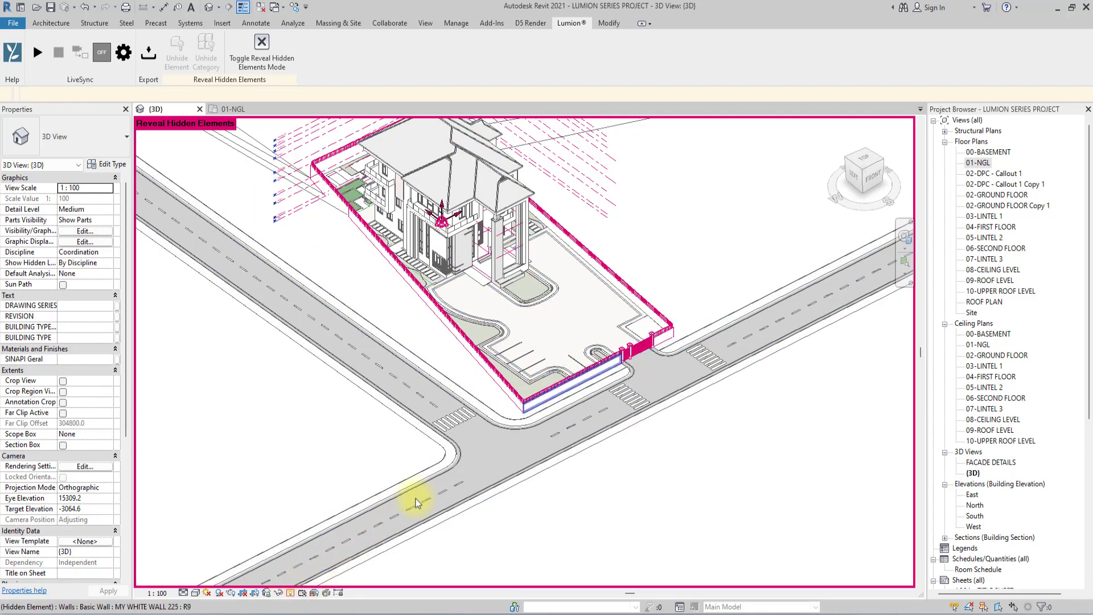
# Step: Select the hidden perimeter fence group F2 along the side of the paved forecourt
pyautogui.scroll(1, 587, 376)
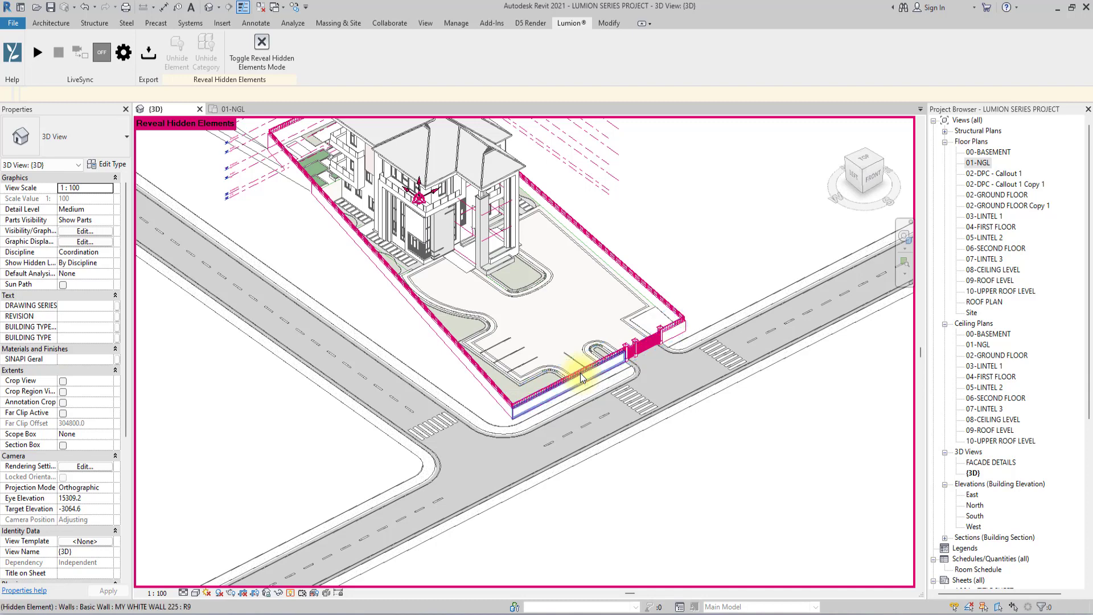
pyautogui.click(622, 269)
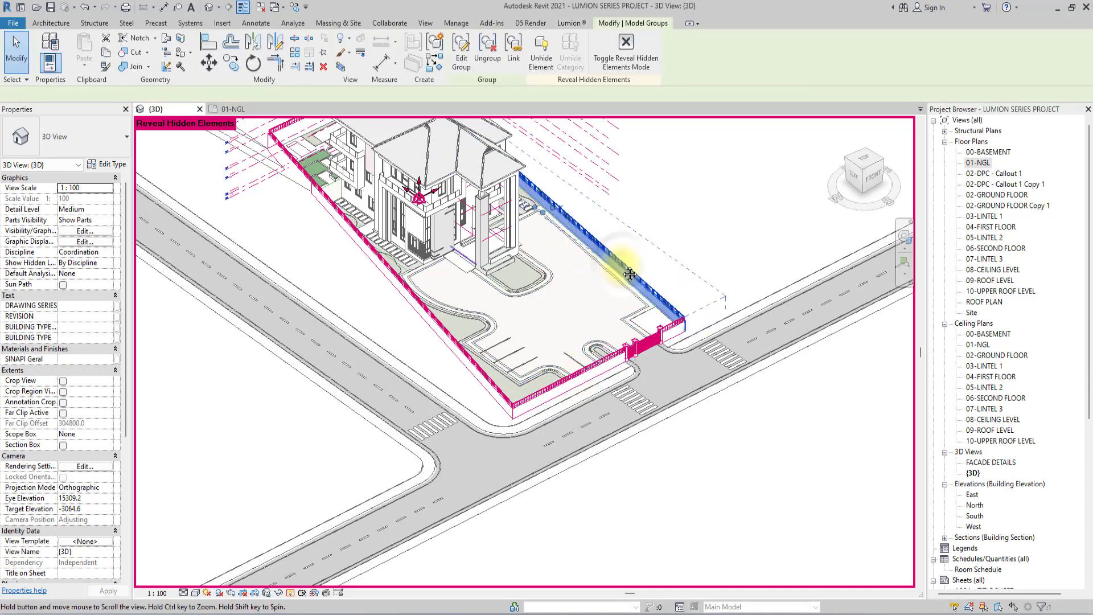
pyautogui.scroll(2, 622, 264)
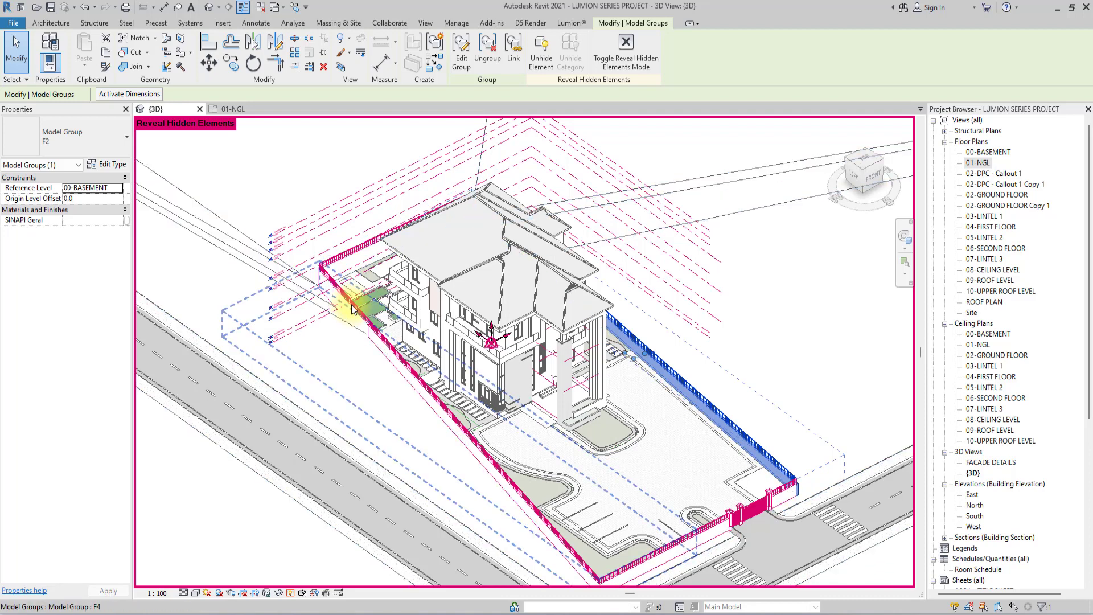
# Step: Switch to Lumion and place the first imported side fence model from the imported models library near the road beside the duplex
pyautogui.press('Tab')
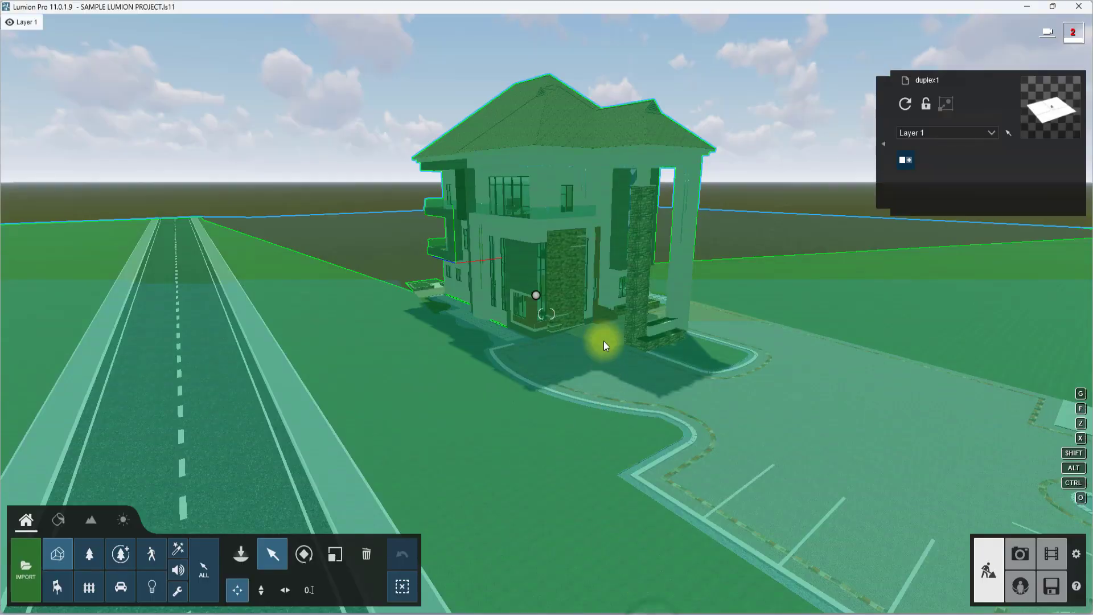
pyautogui.moveTo(603, 341); pyautogui.dragTo(602, 343, button='right')
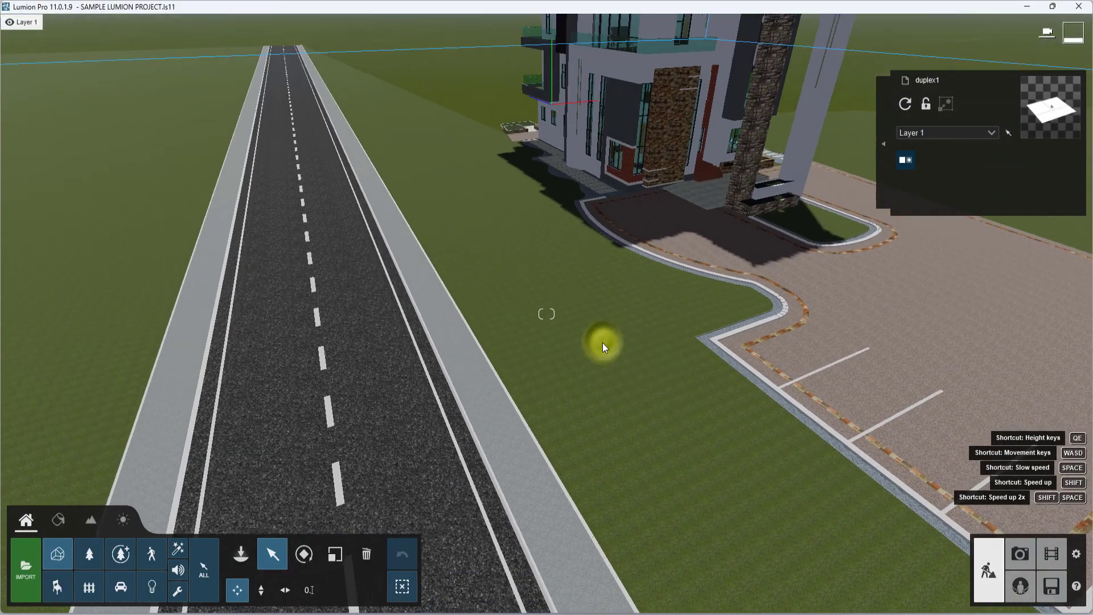
pyautogui.scroll(-3, 602, 343)
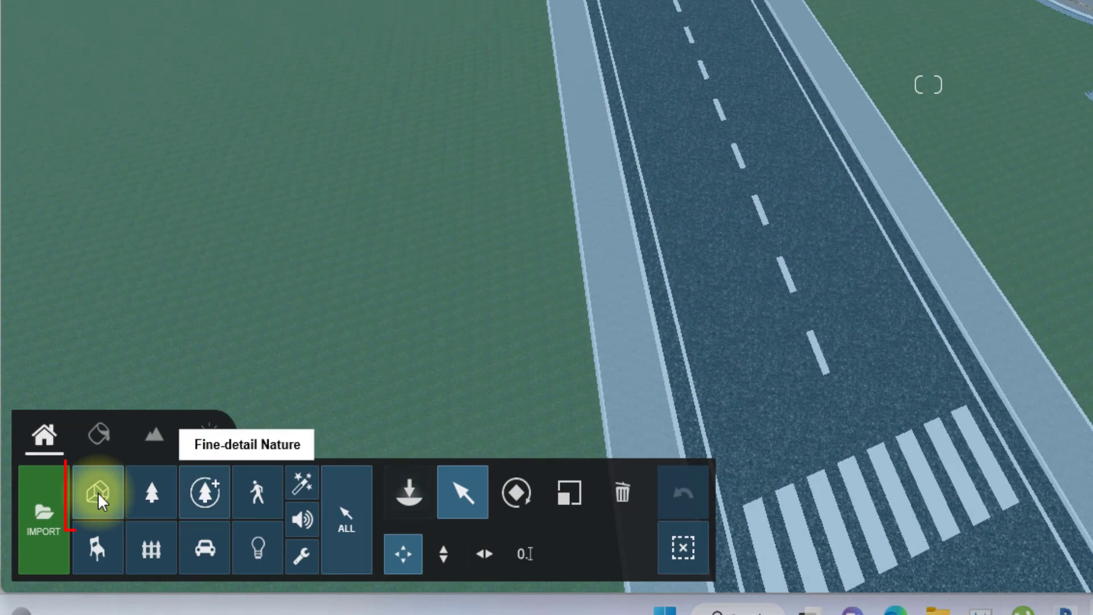
pyautogui.click(98, 493)
pyautogui.click(396, 487)
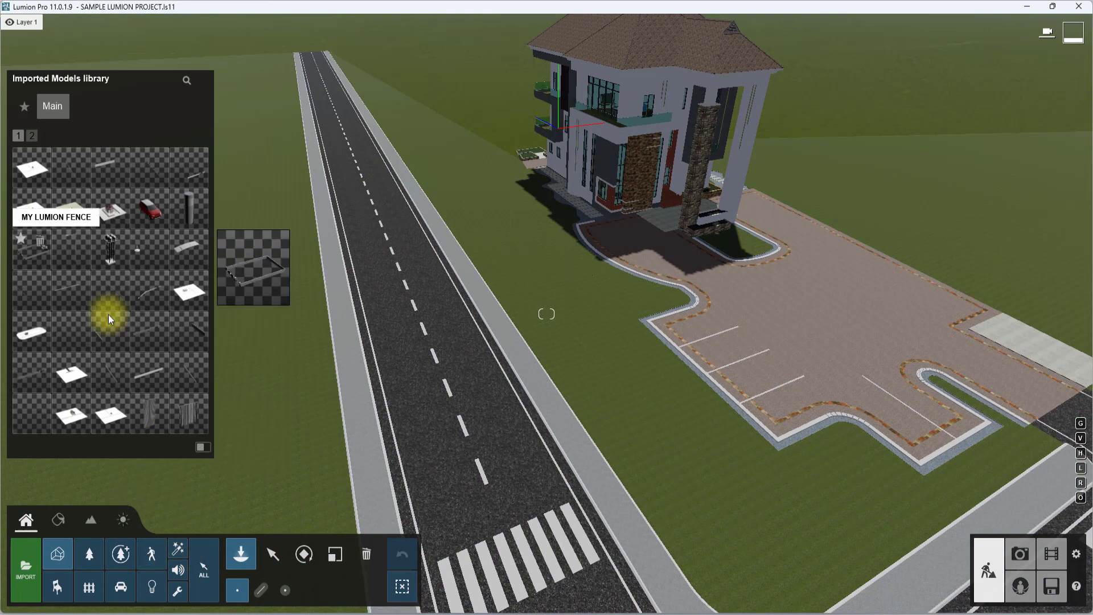
pyautogui.click(60, 174)
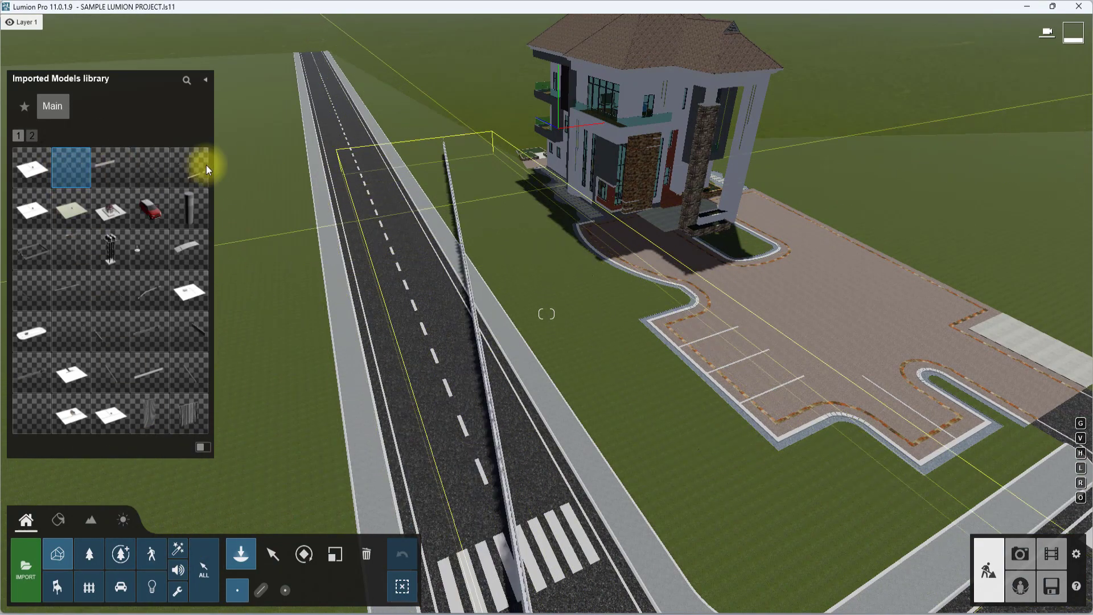
pyautogui.click(517, 148)
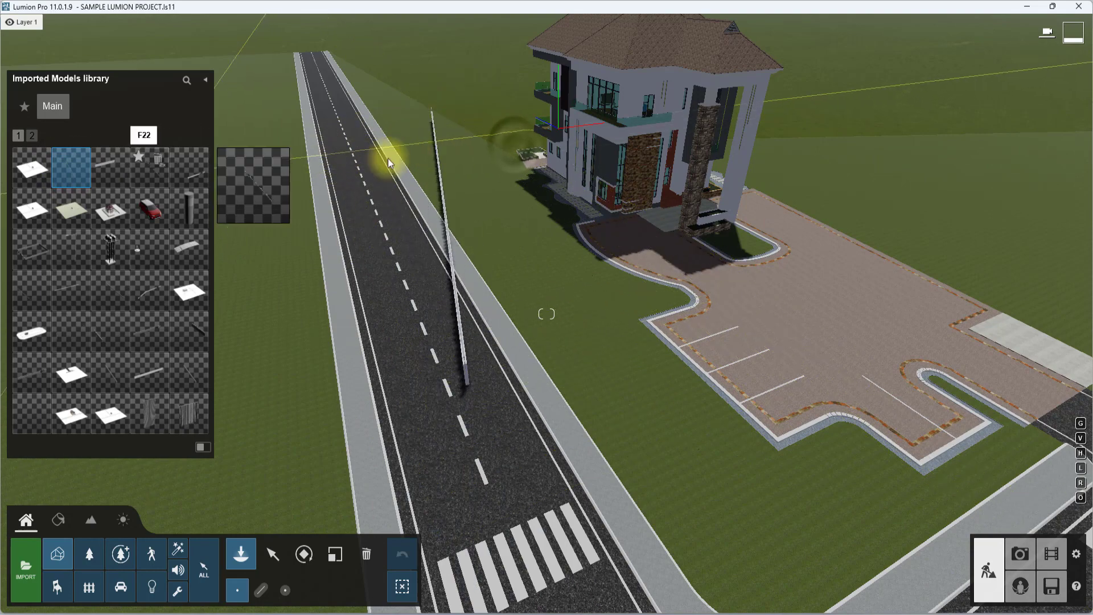
# Step: Place the three remaining imported fence models, including side fence F22 and the gated front fence F12, around the duplex
pyautogui.click(114, 180)
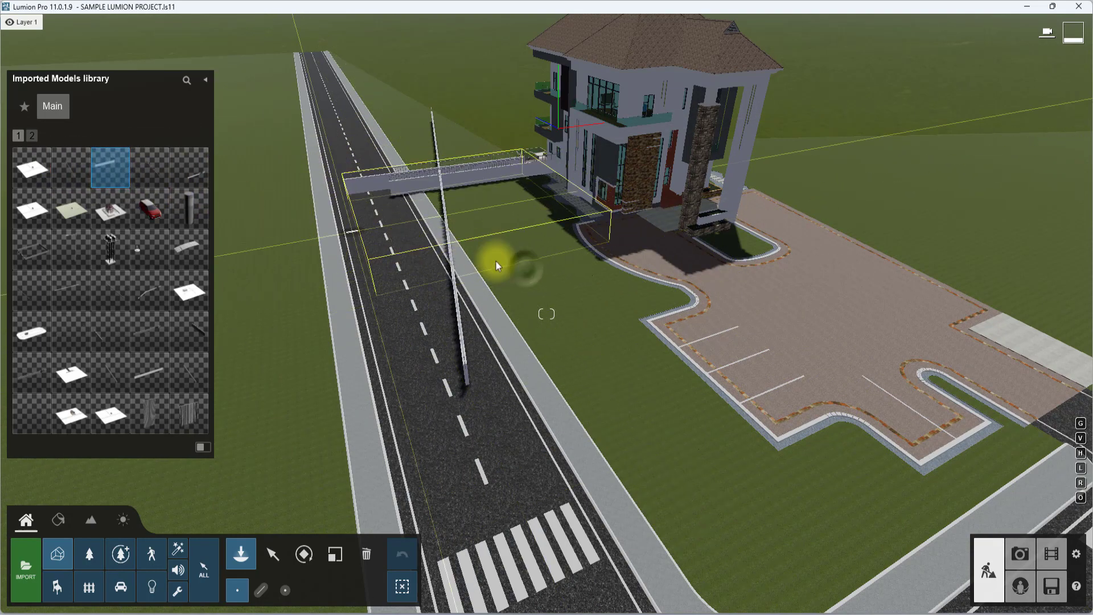
pyautogui.click(152, 175)
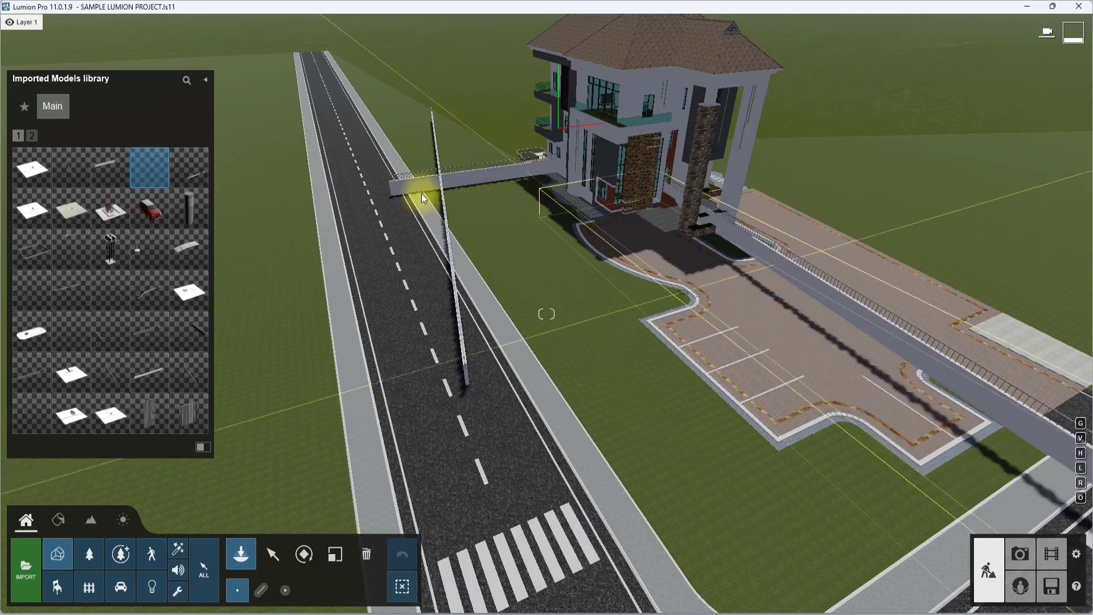
pyautogui.click(770, 217)
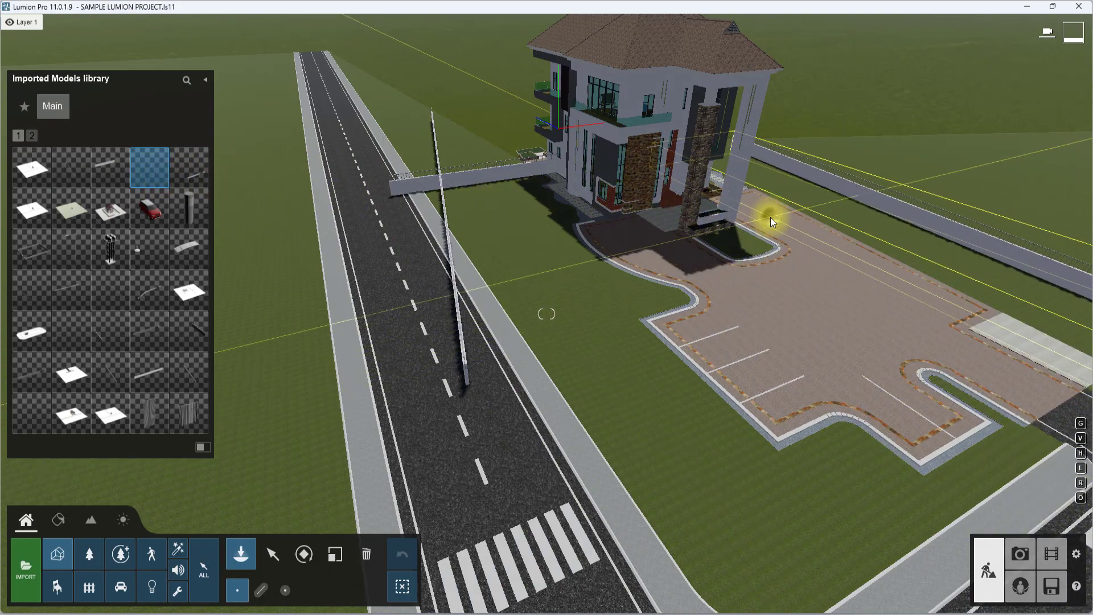
pyautogui.click(190, 176)
pyautogui.press('s')
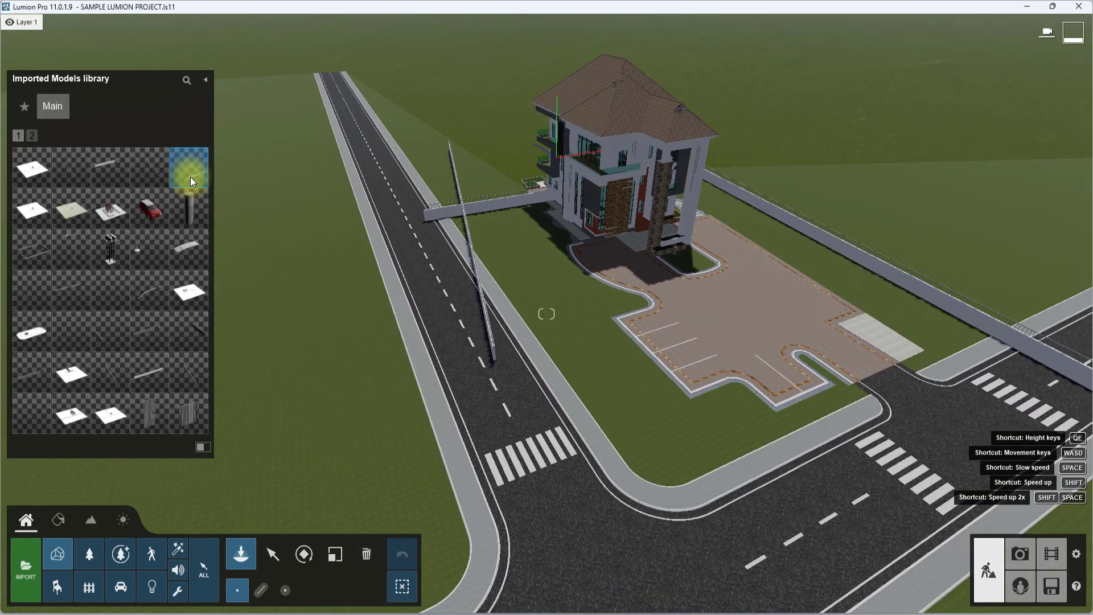
pyautogui.press('s')
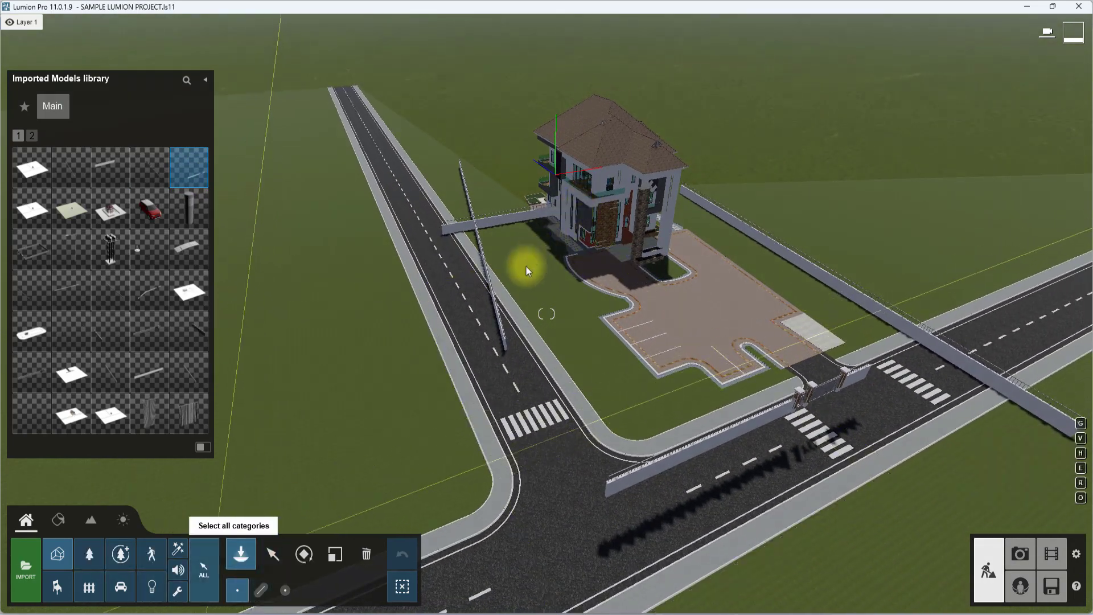
# Step: Select the duplex model and all four placed fence models together with a box selection
pyautogui.click(273, 556)
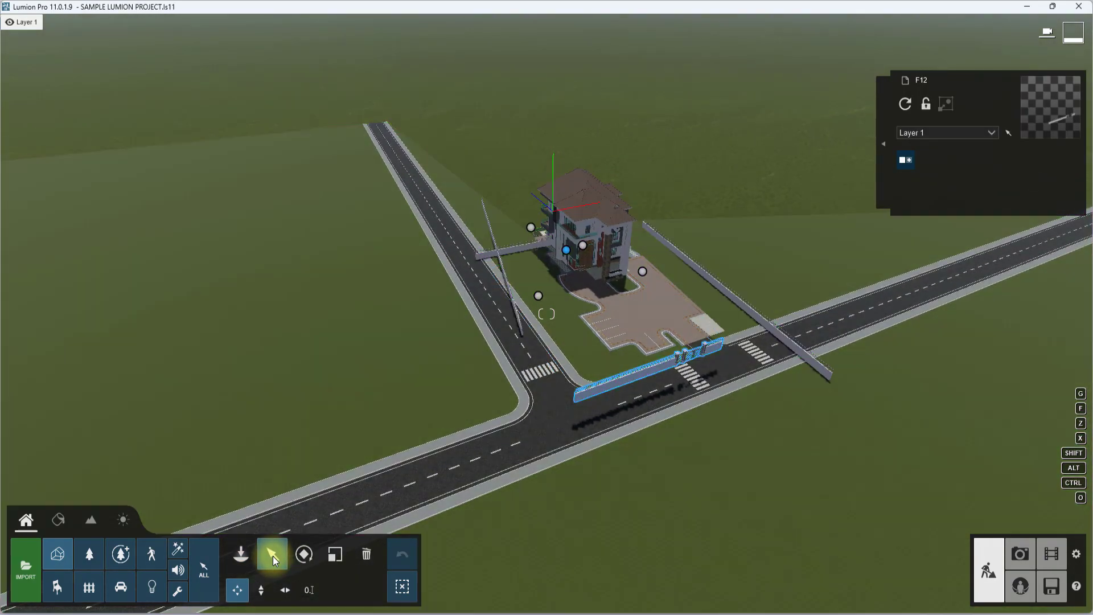
pyautogui.scroll(-2, 273, 557)
pyautogui.click(273, 553)
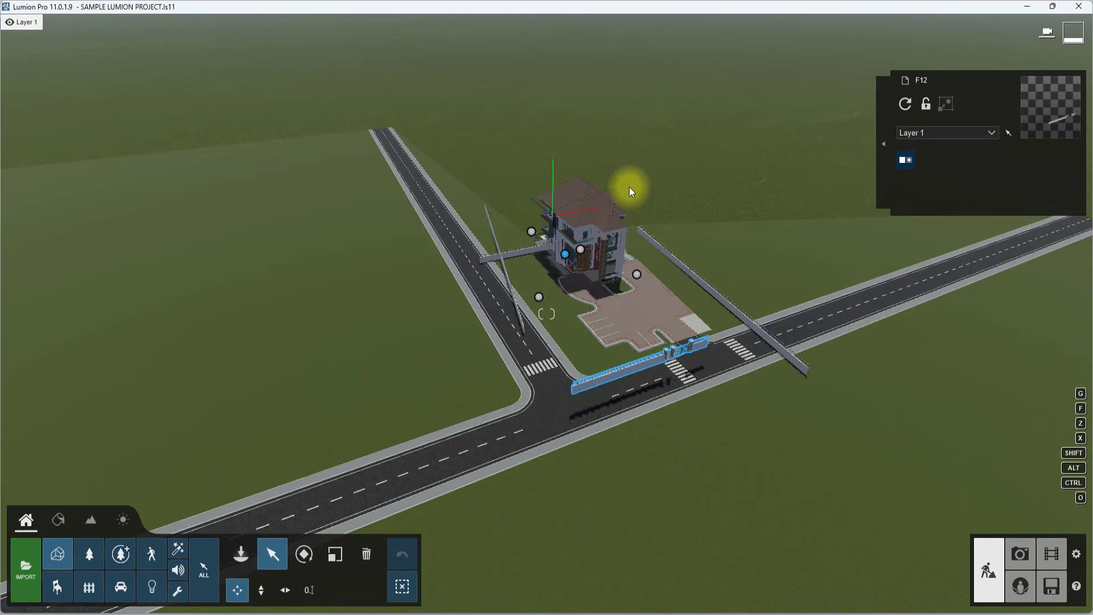
pyautogui.press('ctrl')
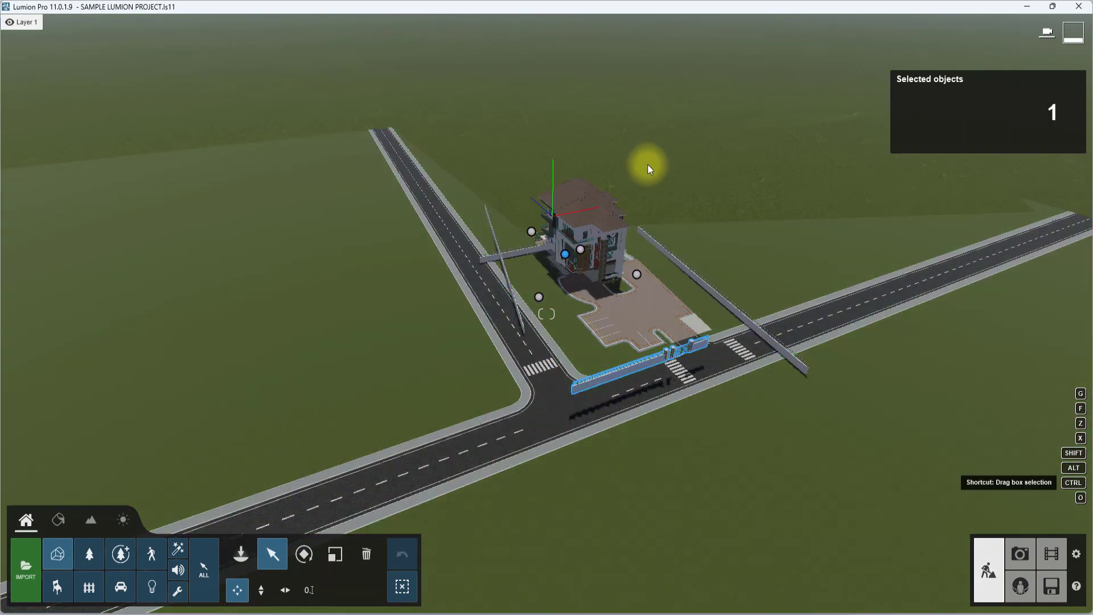
pyautogui.keyDown('ctrl'); pyautogui.moveTo(677, 127); pyautogui.dragTo(458, 387); pyautogui.keyUp('ctrl')
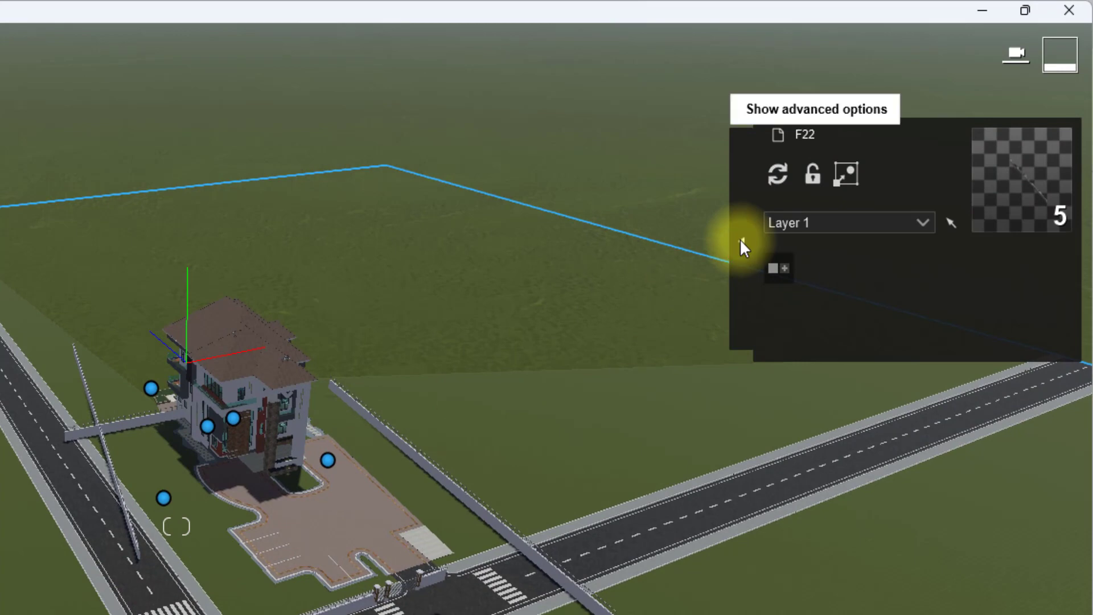
# Step: Align the positions of the selected duplex and fence models using the advanced options
pyautogui.click(739, 238)
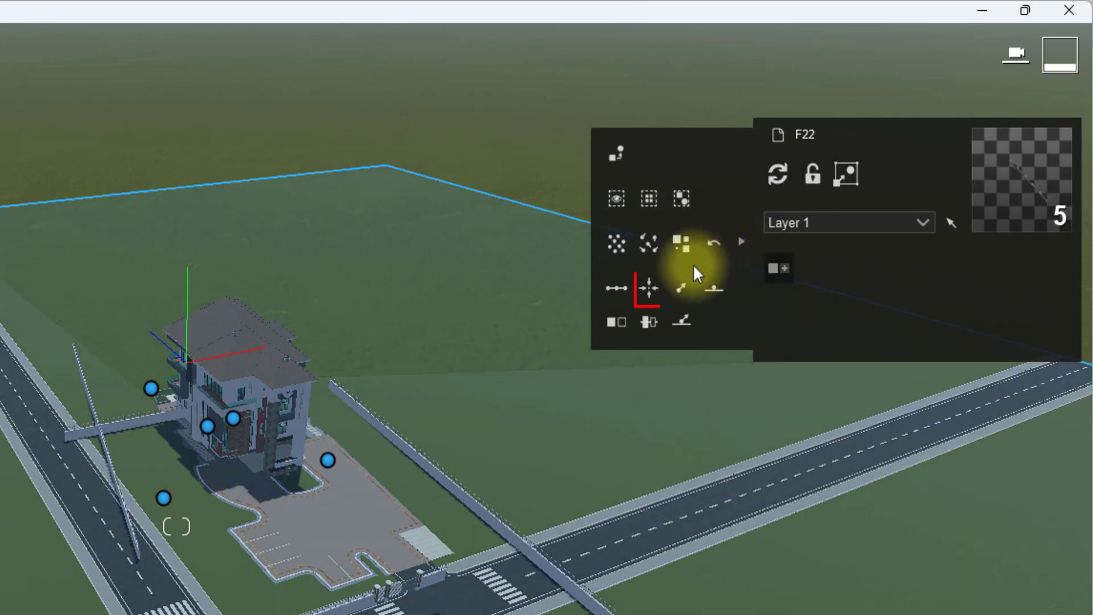
pyautogui.click(648, 289)
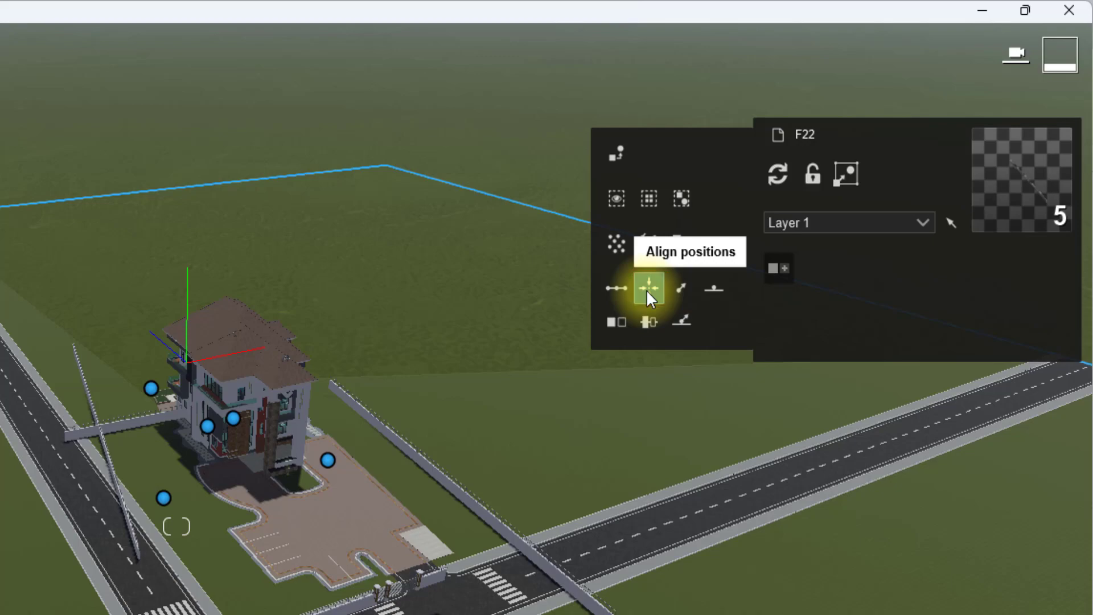
pyautogui.click(648, 292)
# Step: Examine the fit of the perimeter fence and gate around the duplex and forecourt from several distances
pyautogui.moveTo(590, 279); pyautogui.dragTo(506, 265, button='right')
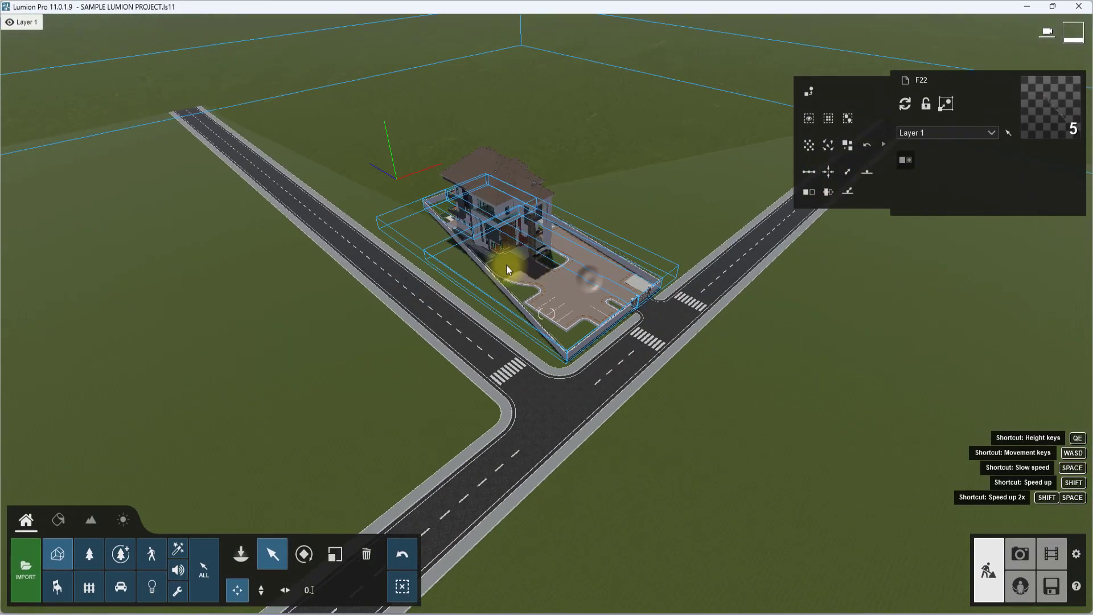
pyautogui.press('w')
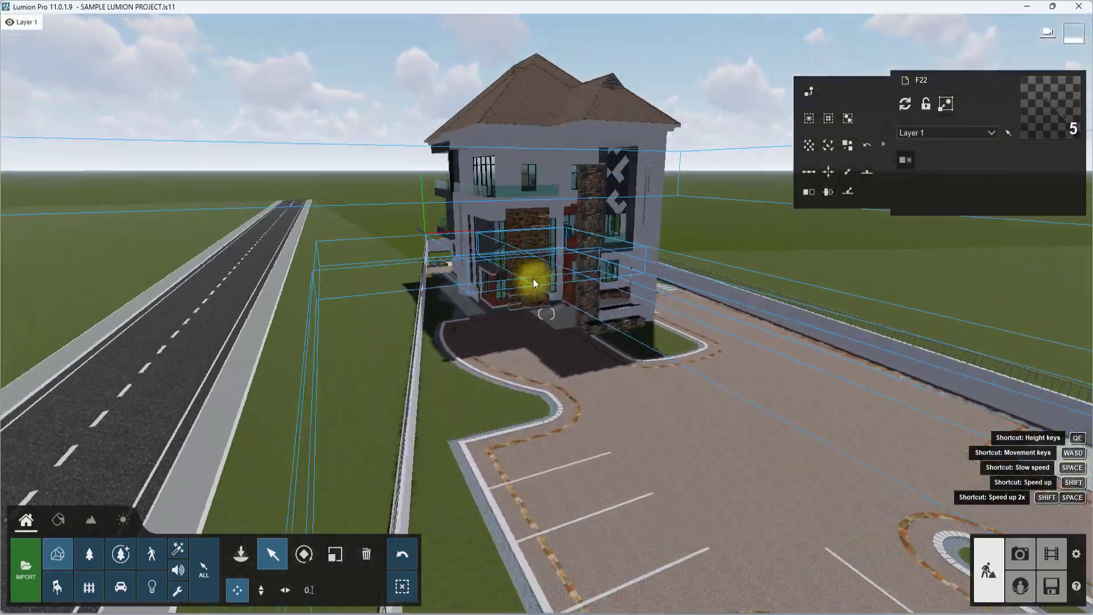
pyautogui.scroll(5, 533, 278)
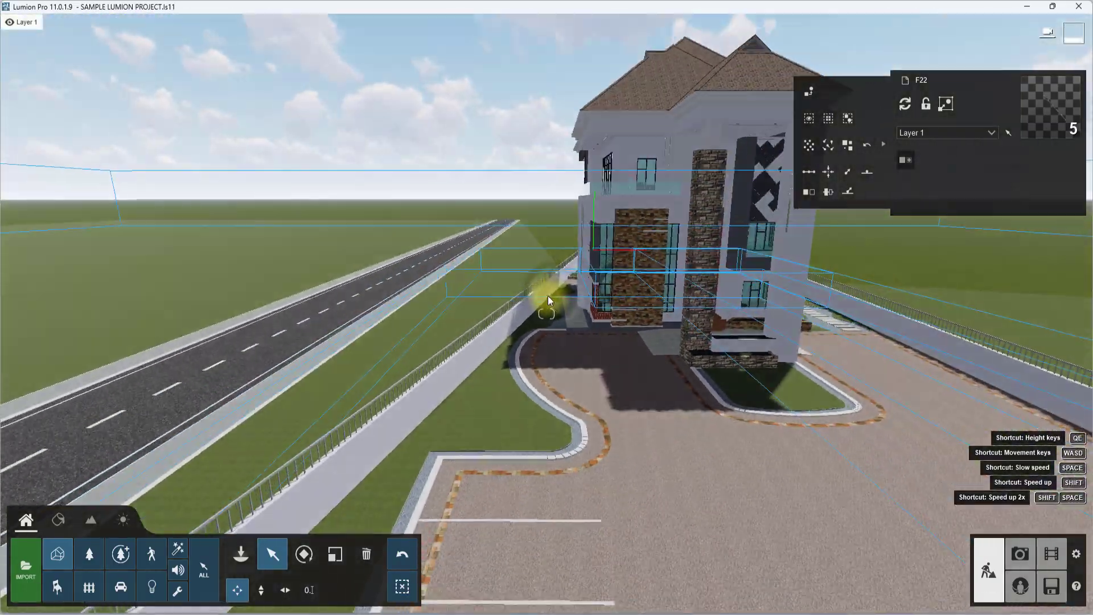
pyautogui.scroll(-5, 547, 295)
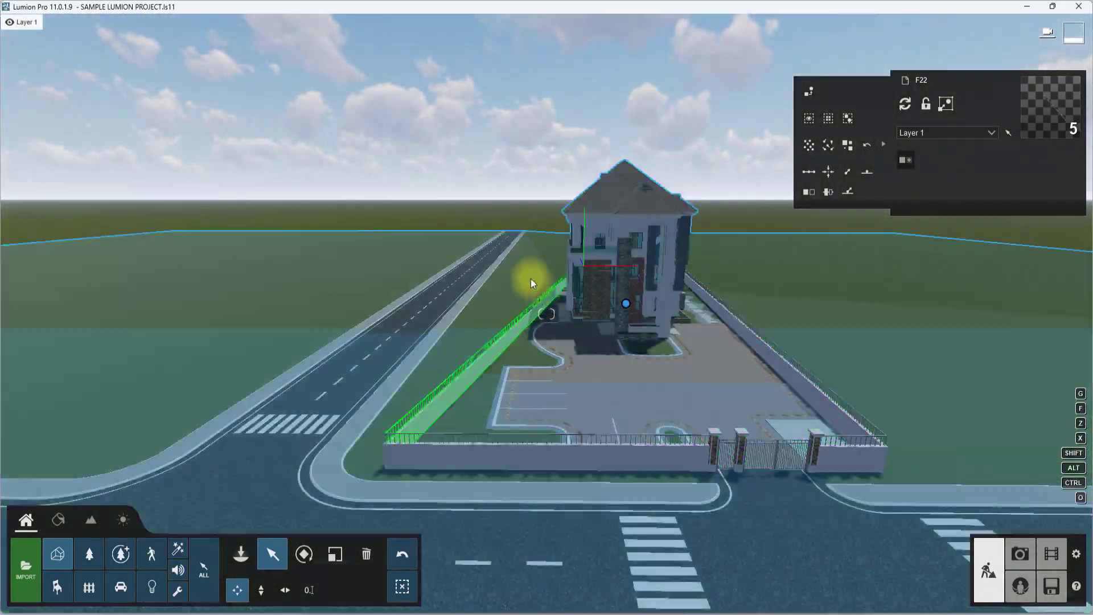
pyautogui.scroll(8, 530, 278)
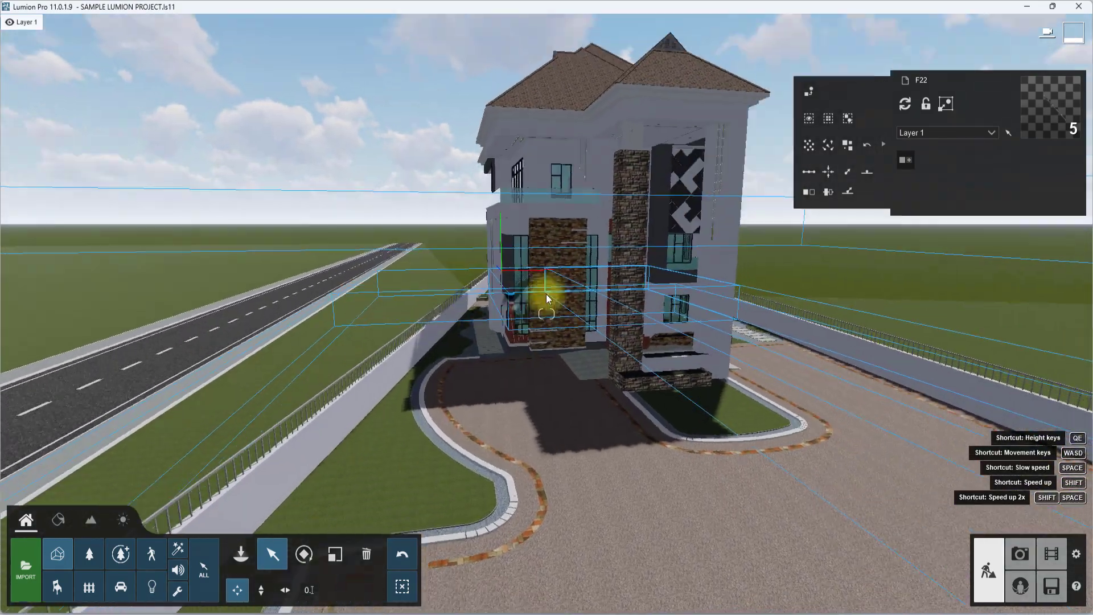
pyautogui.scroll(-6, 546, 293)
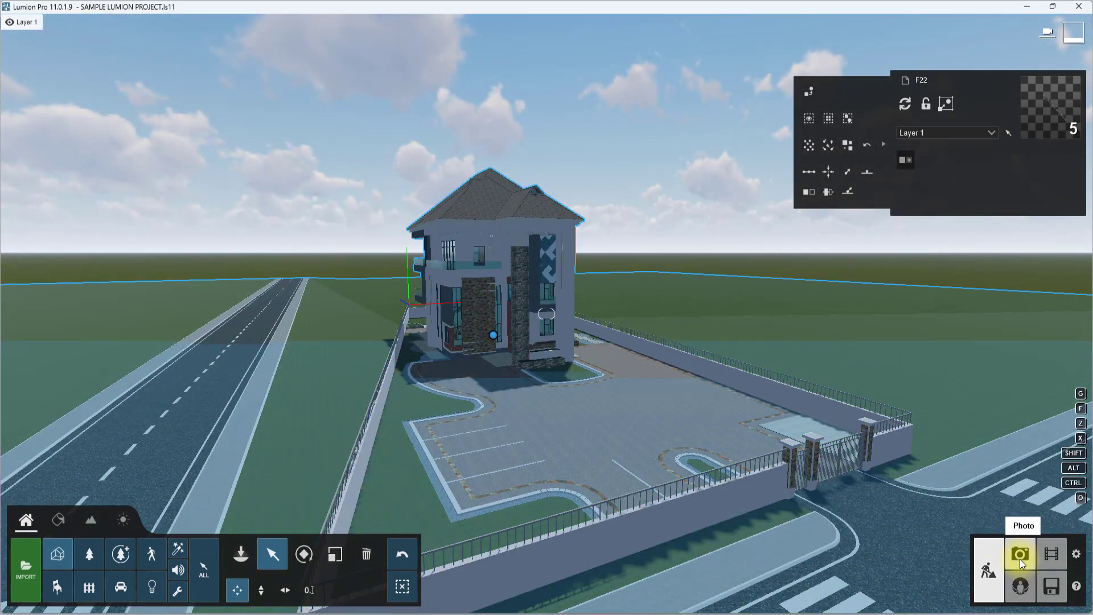
# Step: Enter Photo mode and frame the duplex from a low viewpoint beside the side fence, at a camera height of about 2.32 m
pyautogui.click(1020, 559)
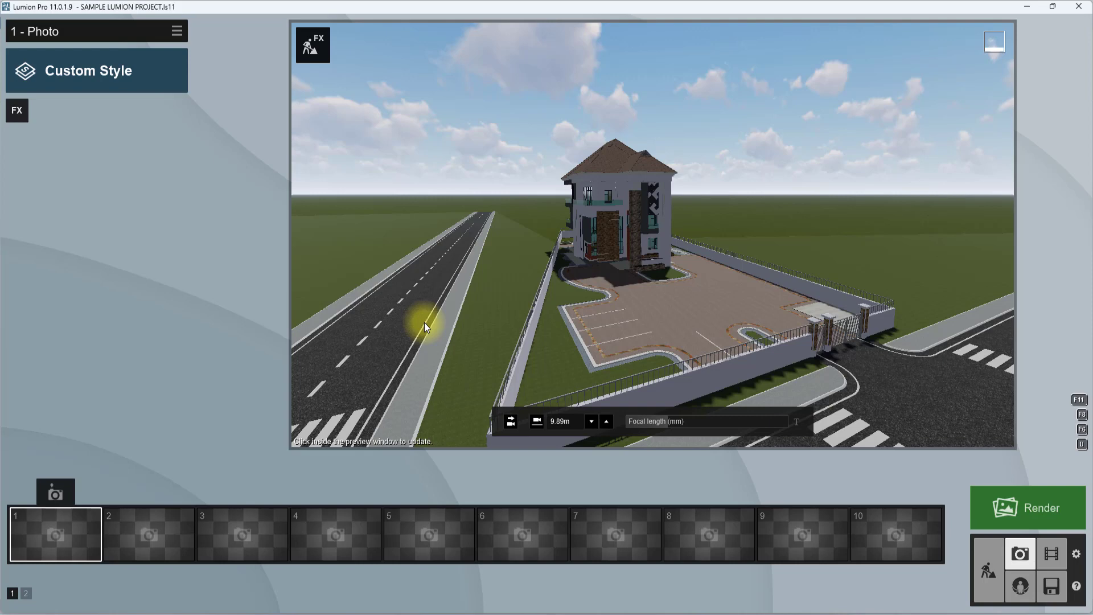
pyautogui.scroll(-3, 494, 280)
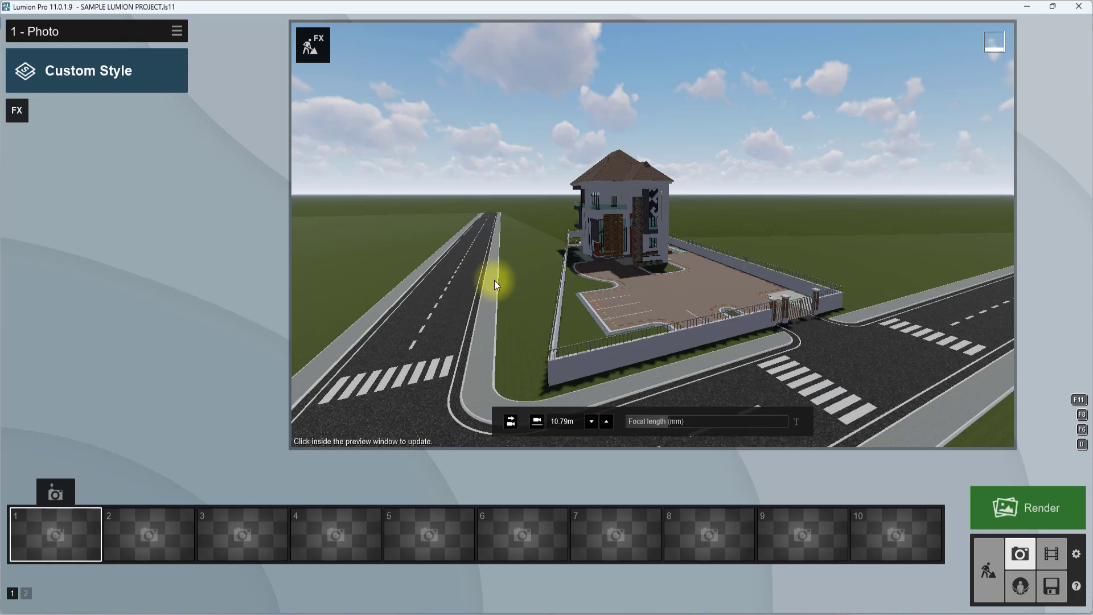
pyautogui.moveTo(643, 227)
pyautogui.mouseDown(button='right')
pyautogui.moveTo(636, 217)
pyautogui.moveTo(651, 211)
pyautogui.mouseUp(button='right')
pyautogui.press('w')
pyautogui.moveTo(776, 187); pyautogui.dragTo(613, 257, button='right')
pyautogui.press('s')
pyautogui.press('w')
pyautogui.press('d')
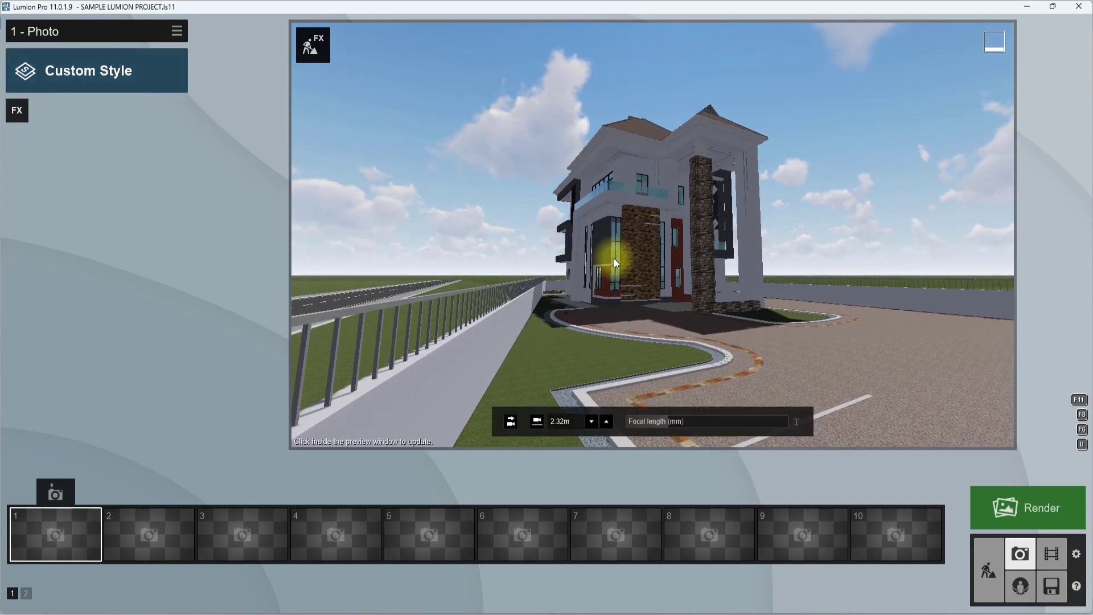
# Step: Check the Build mode view, return to Photo mode and frame the entrance facade up close from a camera height of about 2.06 m
pyautogui.click(986, 572)
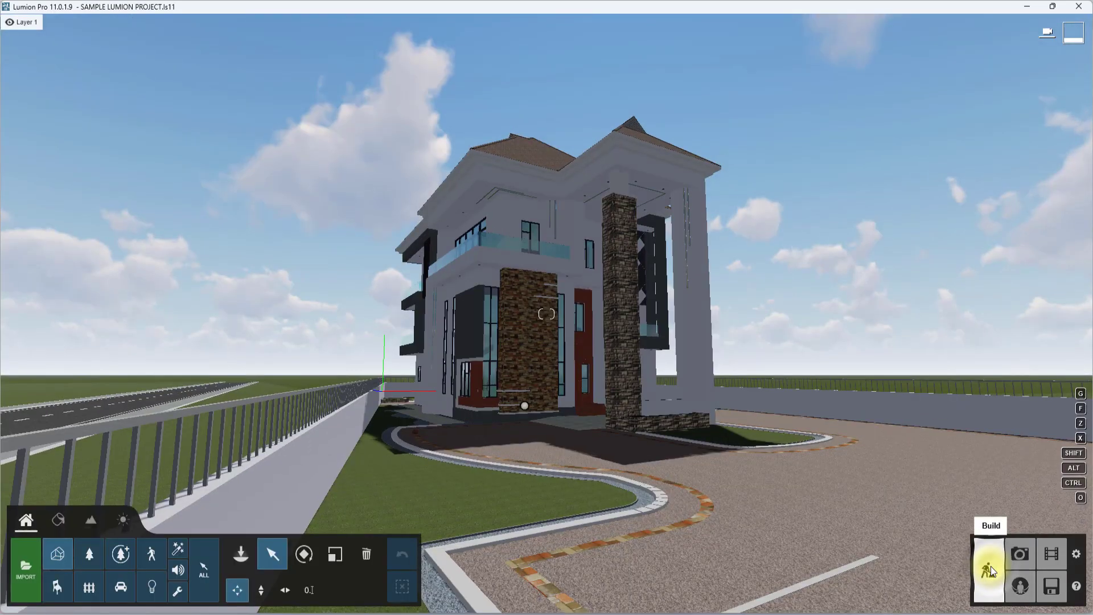
pyautogui.click(1020, 556)
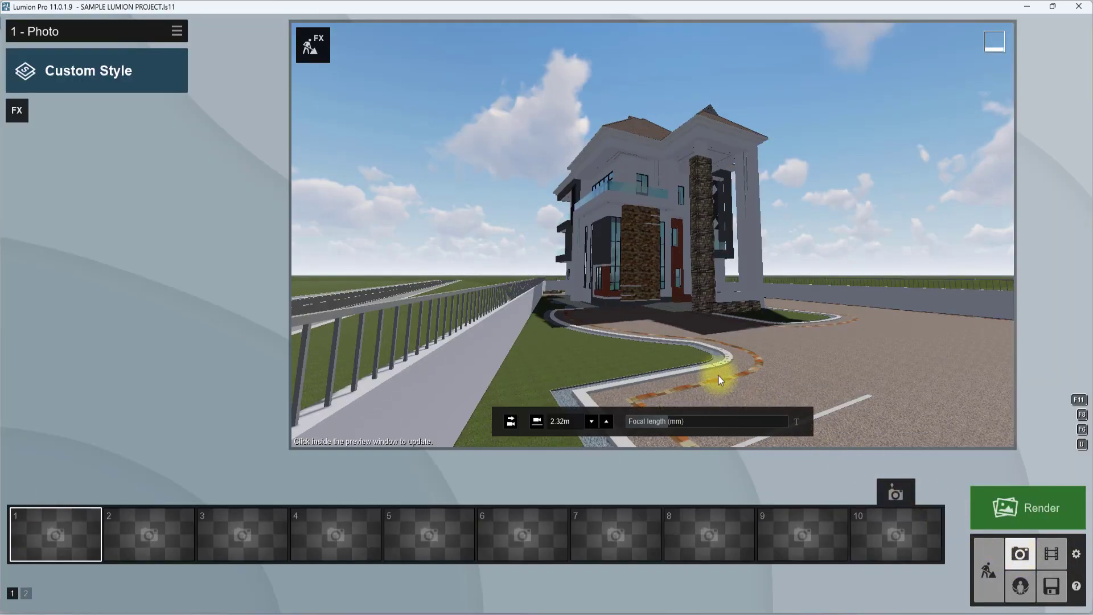
pyautogui.moveTo(606, 309)
pyautogui.mouseDown(button='right')
pyautogui.moveTo(605, 319)
pyautogui.moveTo(606, 307)
pyautogui.moveTo(585, 313)
pyautogui.moveTo(606, 308)
pyautogui.mouseUp(button='right')
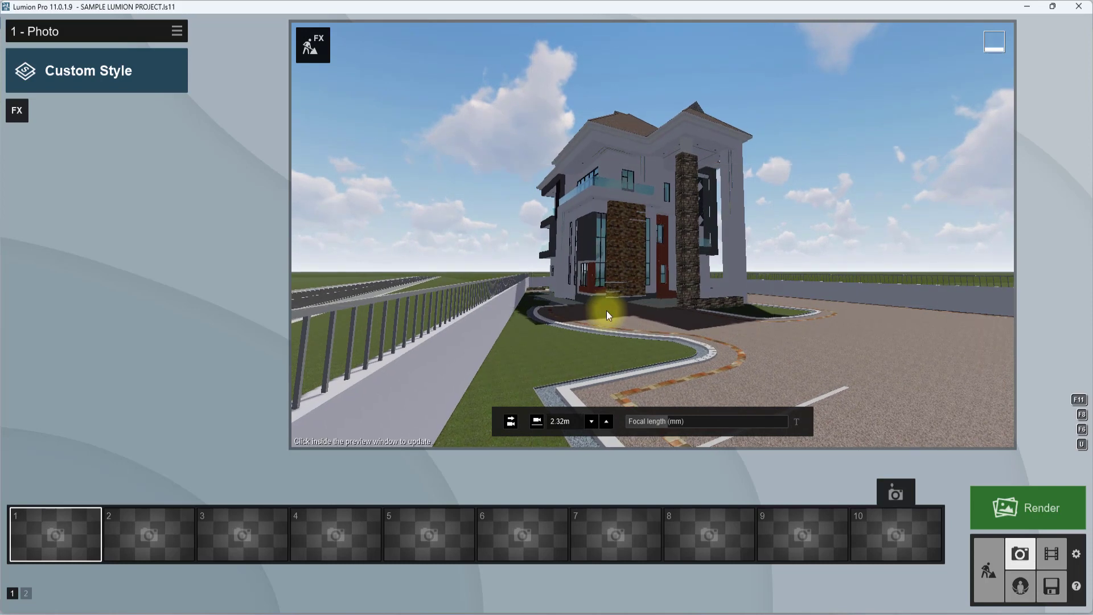
pyautogui.rightClick(653, 266)
pyautogui.rightClick(653, 267)
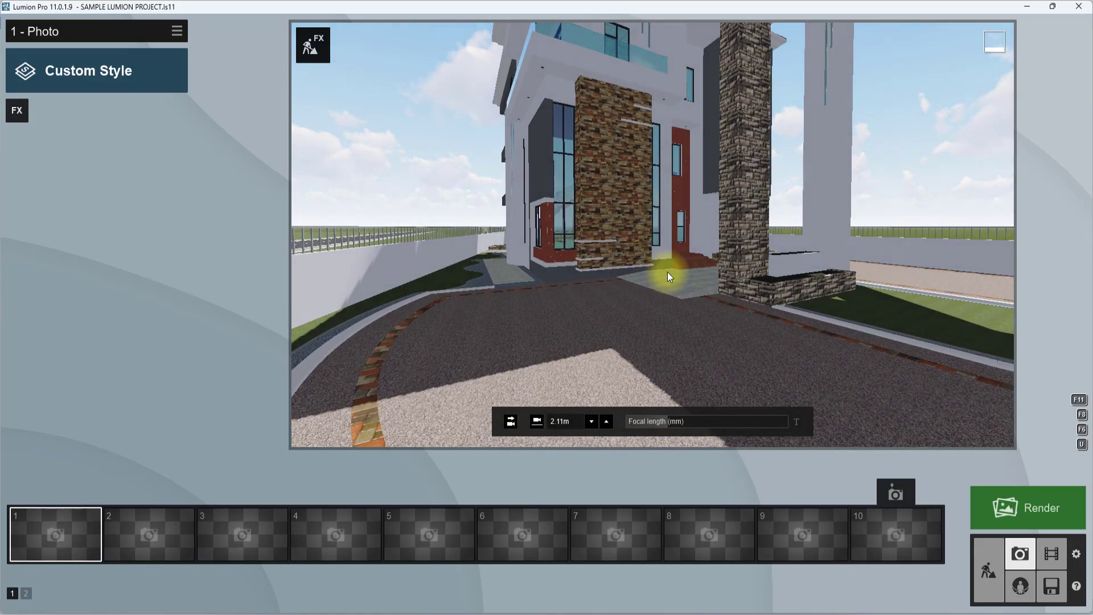
pyautogui.moveTo(667, 272); pyautogui.dragTo(679, 251, button='right')
pyautogui.press('s')
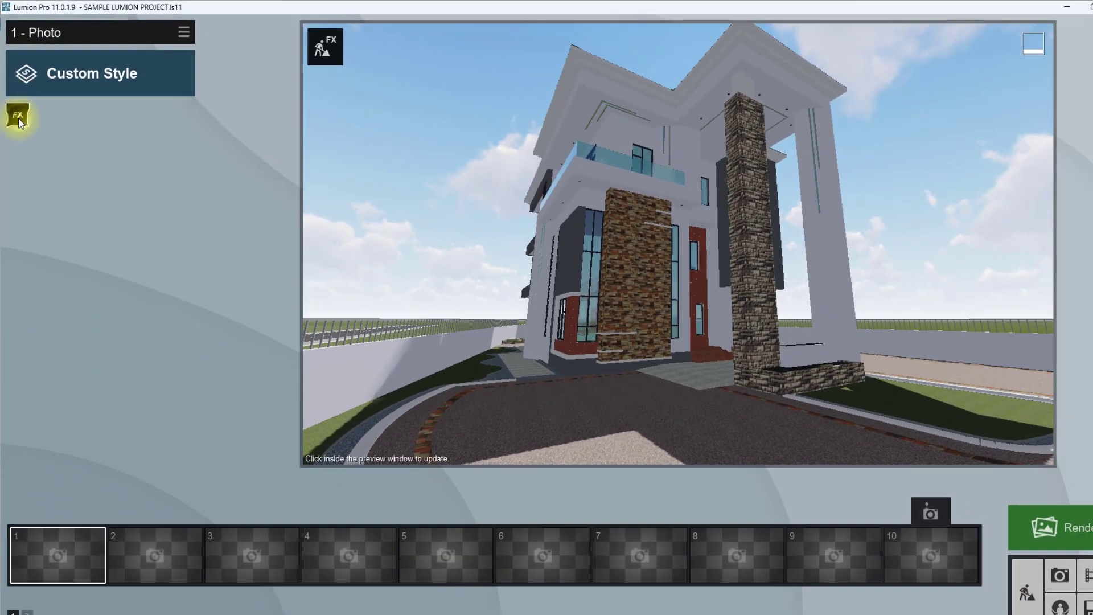
# Step: Add the 2-Point Perspective camera effect to the first photo and slightly adjust the framing of the entrance facade
pyautogui.click(24, 155)
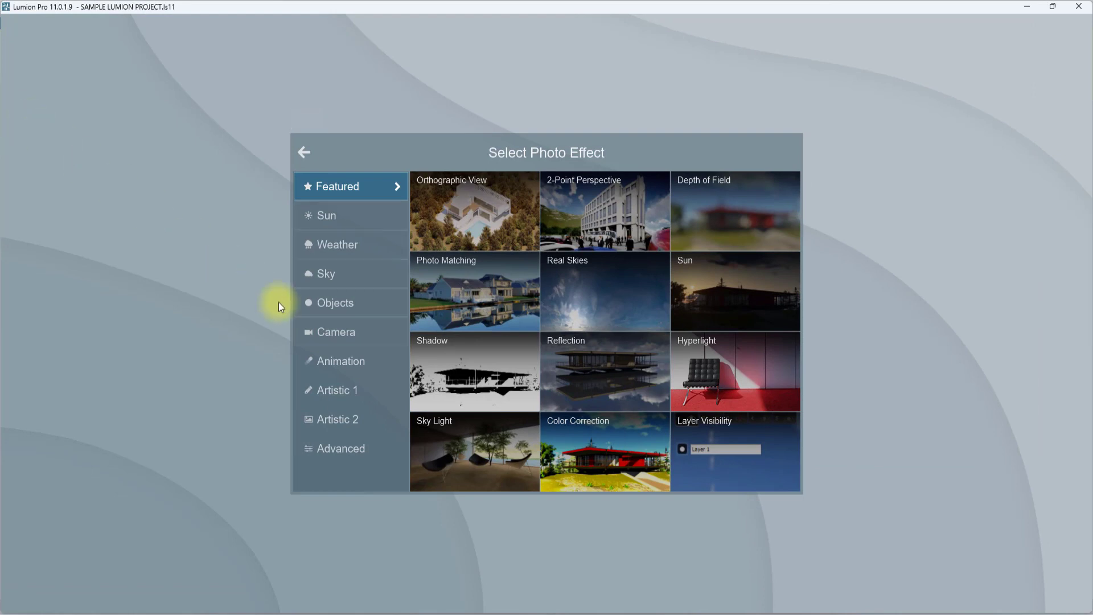
pyautogui.click(335, 336)
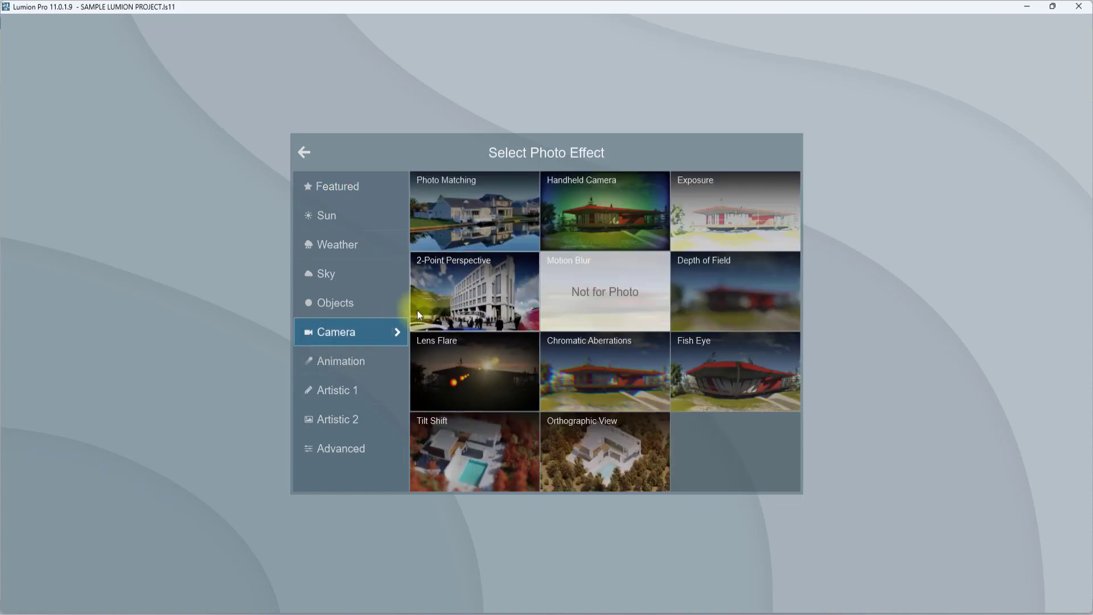
pyautogui.click(456, 303)
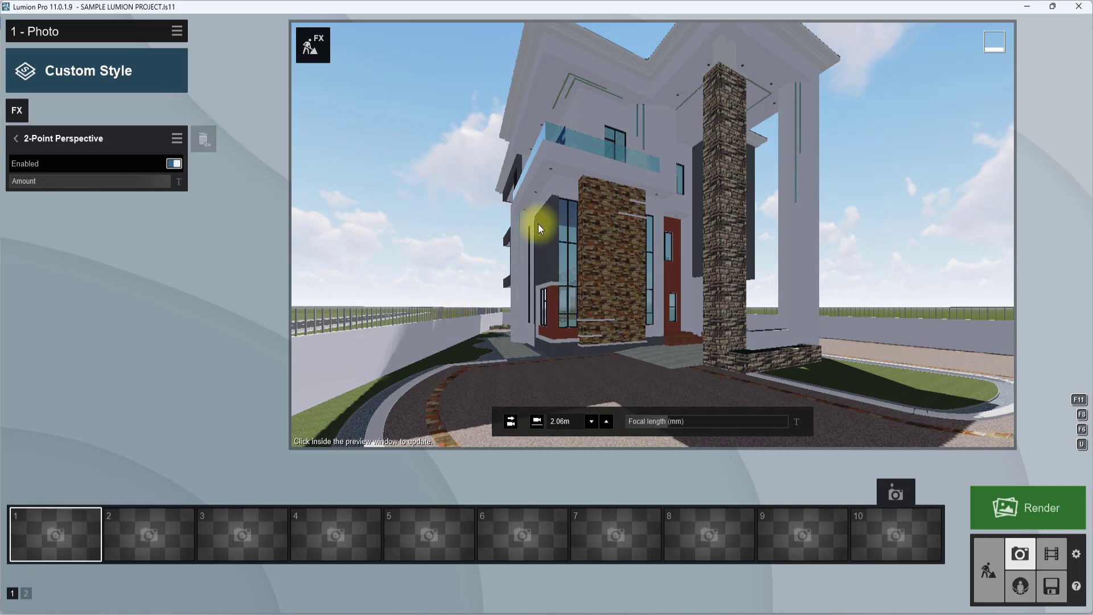
pyautogui.click(558, 234)
pyautogui.moveTo(557, 235); pyautogui.dragTo(558, 236, button='right')
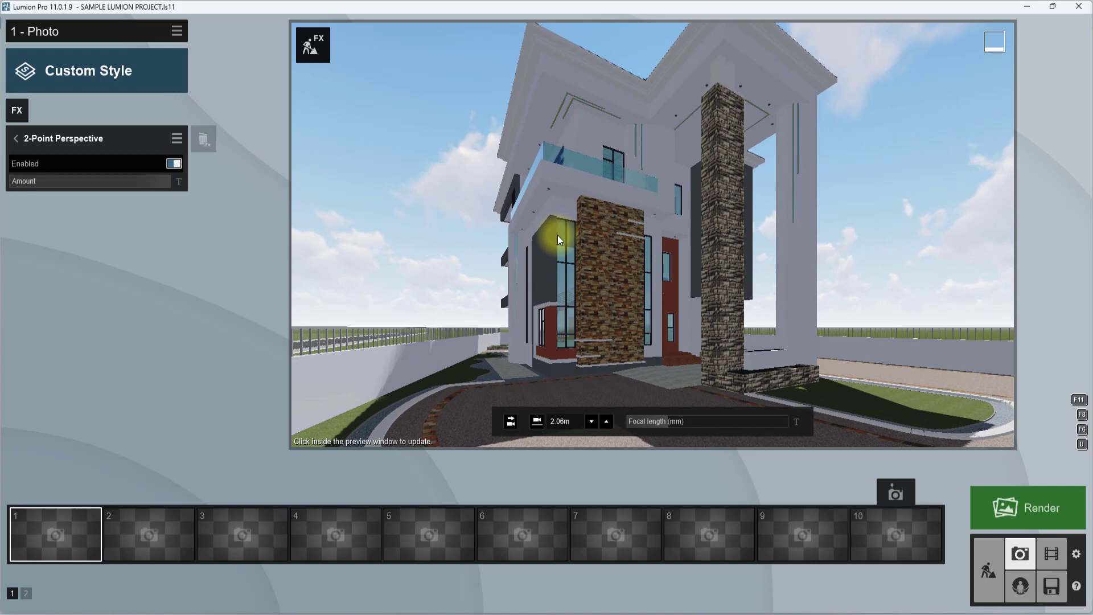
# Step: Increase the focal length and pull the camera back to a height of about 0.41 m, bringing the side fence and roof into frame
pyautogui.click(565, 278)
pyautogui.moveTo(643, 279); pyautogui.dragTo(645, 285, button='right')
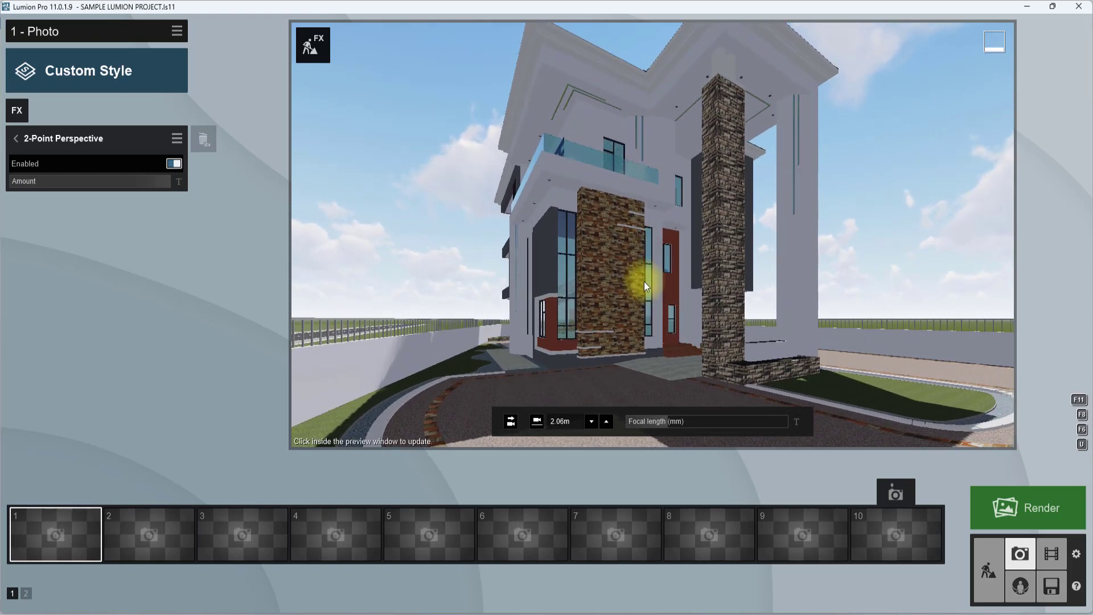
pyautogui.moveTo(675, 426)
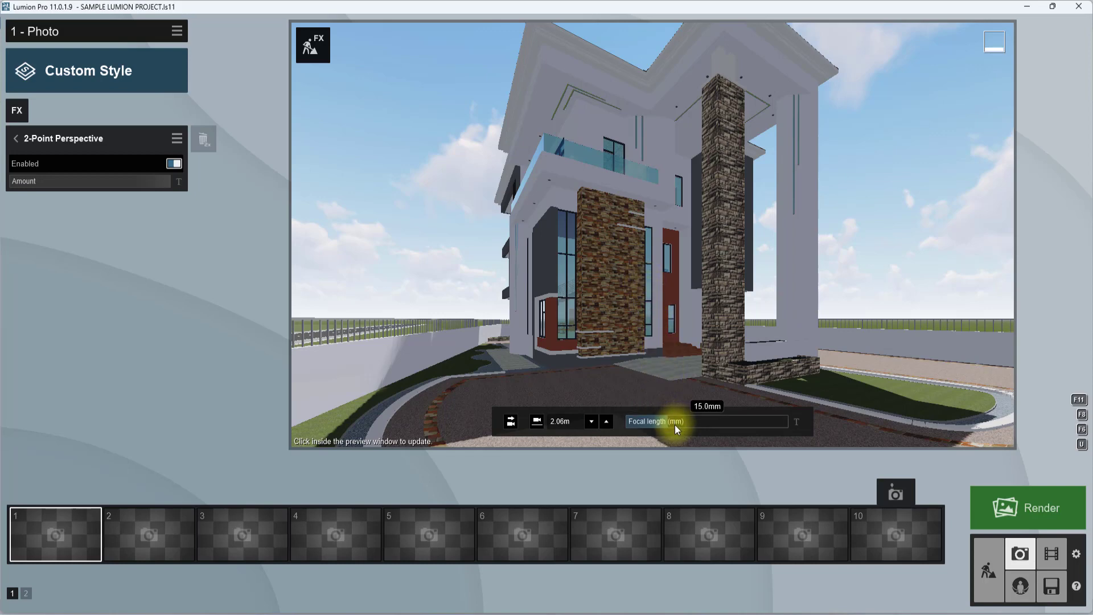
pyautogui.click(674, 425)
pyautogui.moveTo(675, 425); pyautogui.dragTo(687, 427)
pyautogui.scroll(-8, 619, 335)
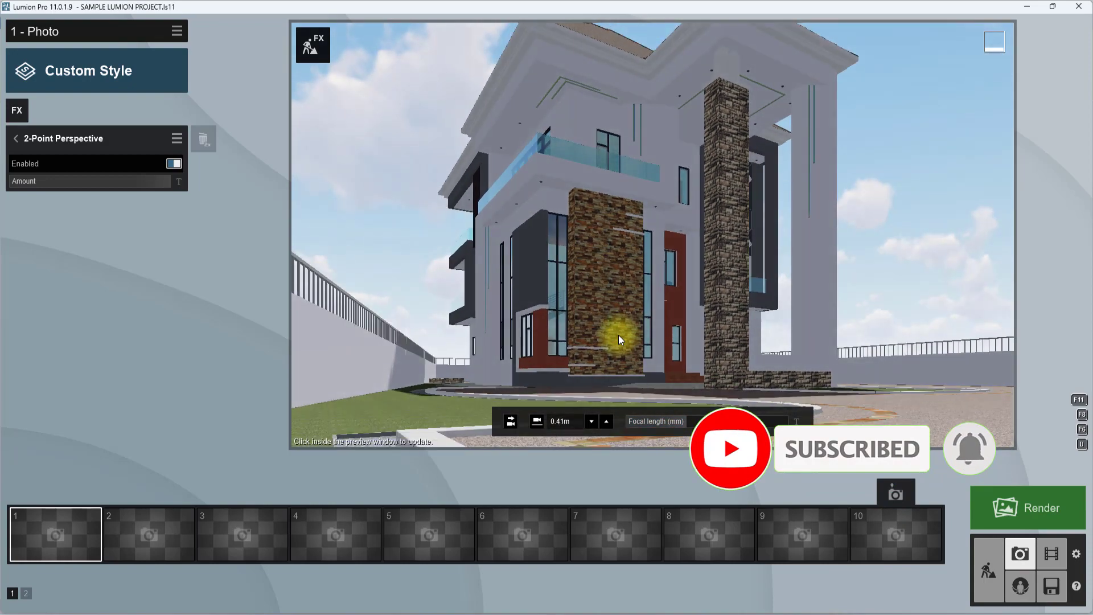
pyautogui.scroll(-2, 618, 335)
pyautogui.scroll(-2, 618, 334)
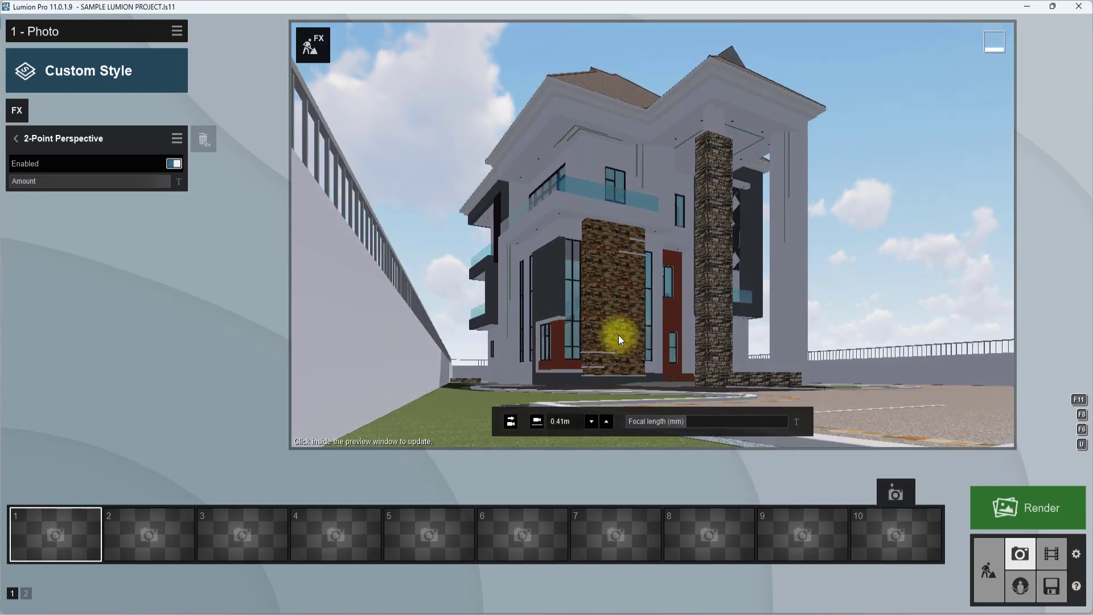
# Step: Raise the camera height to 0.91 m and set the focal length to about 25.2 mm
pyautogui.click(608, 425)
pyautogui.click(608, 424)
pyautogui.click(608, 425)
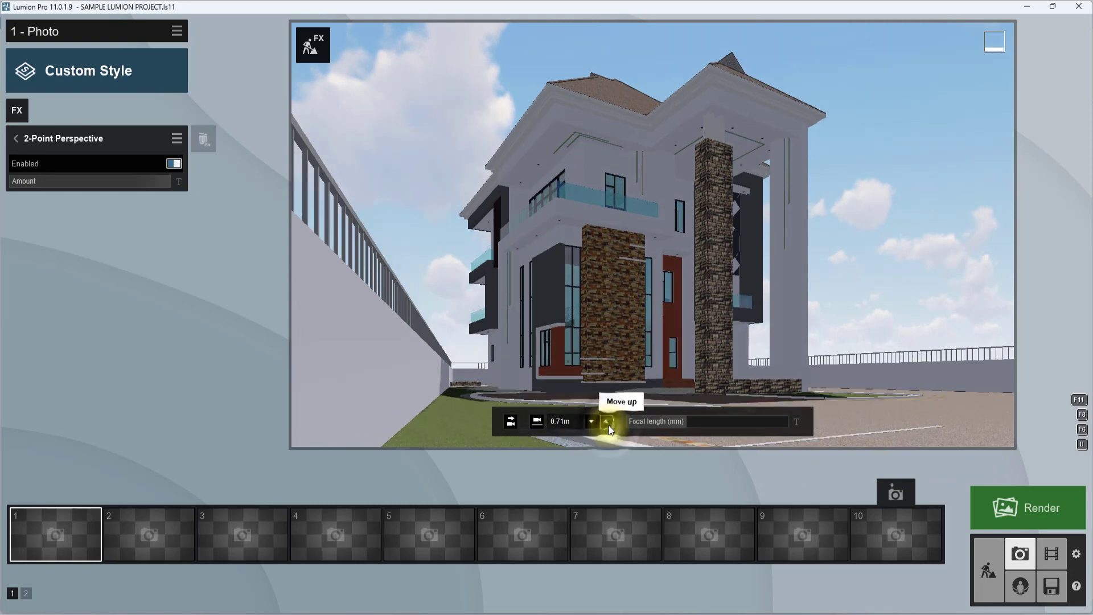
pyautogui.click(608, 425)
pyautogui.click(608, 424)
pyautogui.click(692, 425)
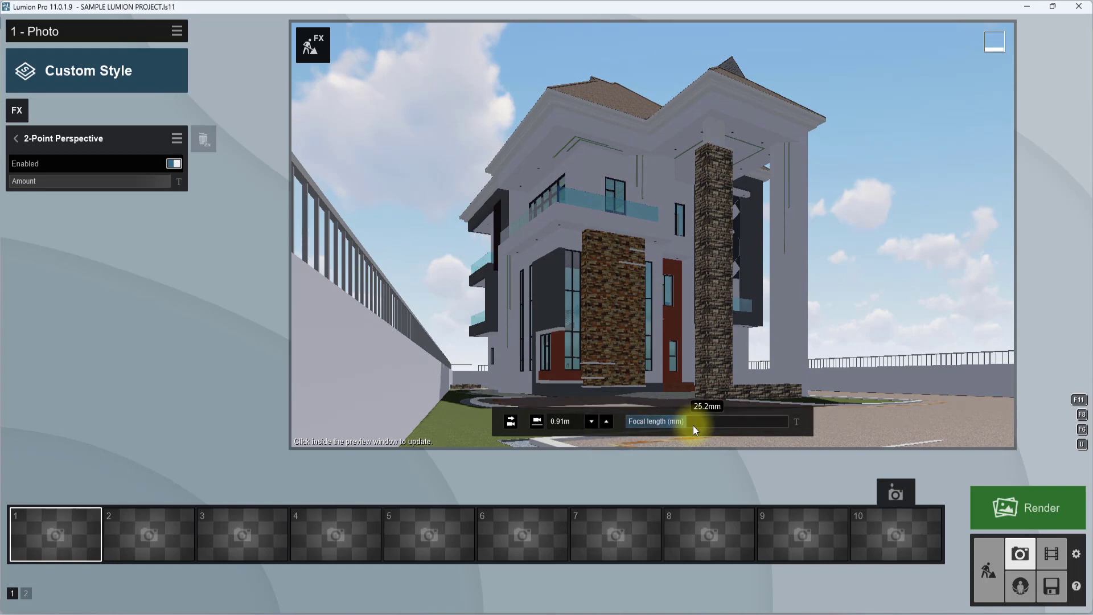
# Step: Reframe the duplex with the side fence and curved driveway in view, raising the camera height to 1.68 m
pyautogui.scroll(-1, 638, 359)
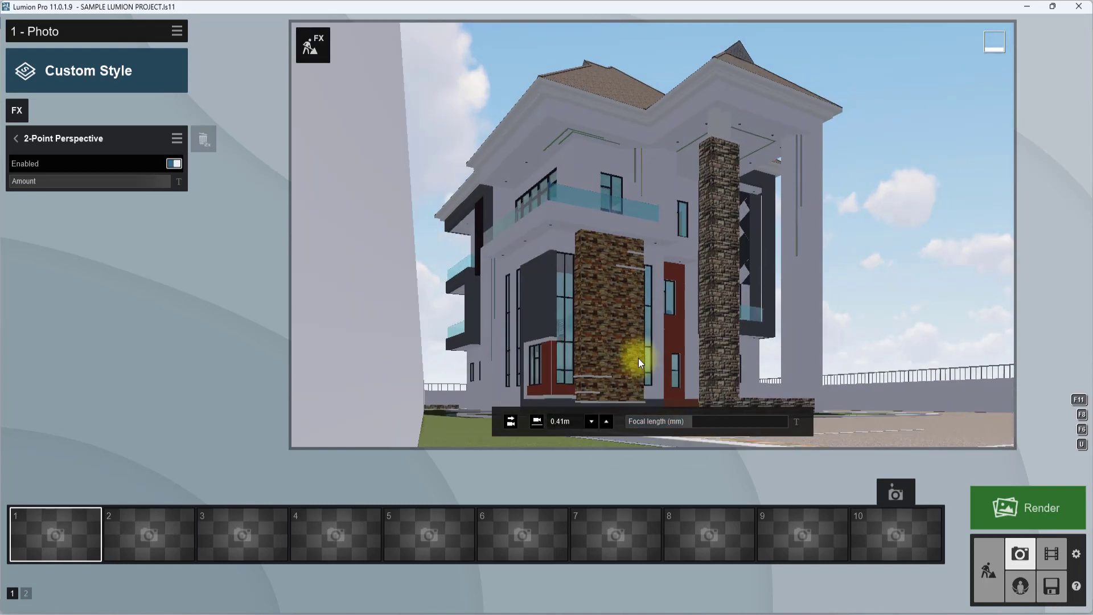
pyautogui.scroll(2, 640, 358)
pyautogui.moveTo(643, 354); pyautogui.dragTo(642, 354, button='right')
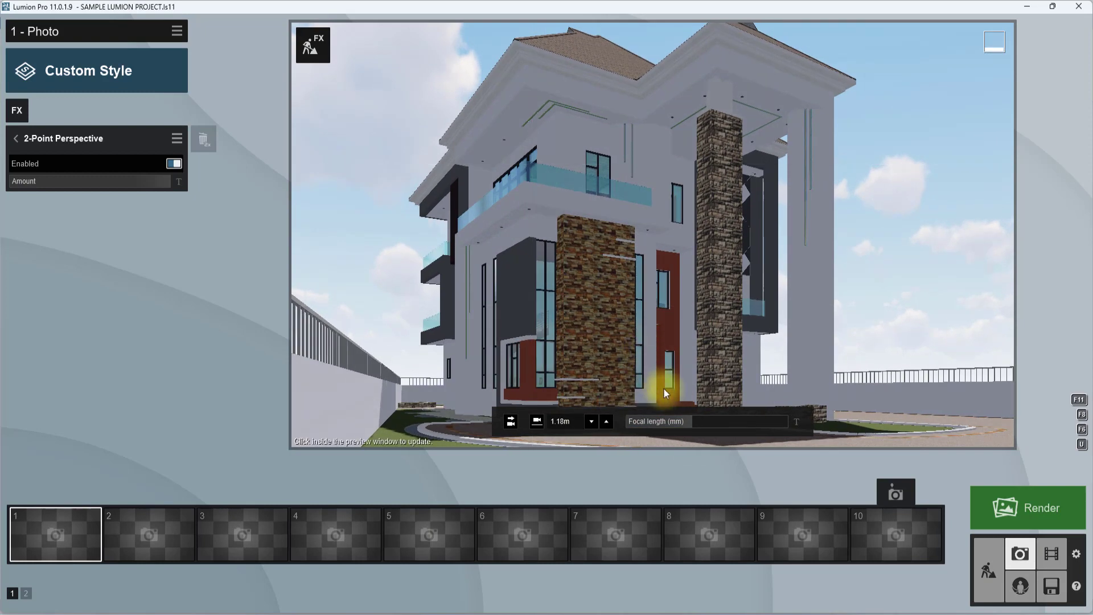
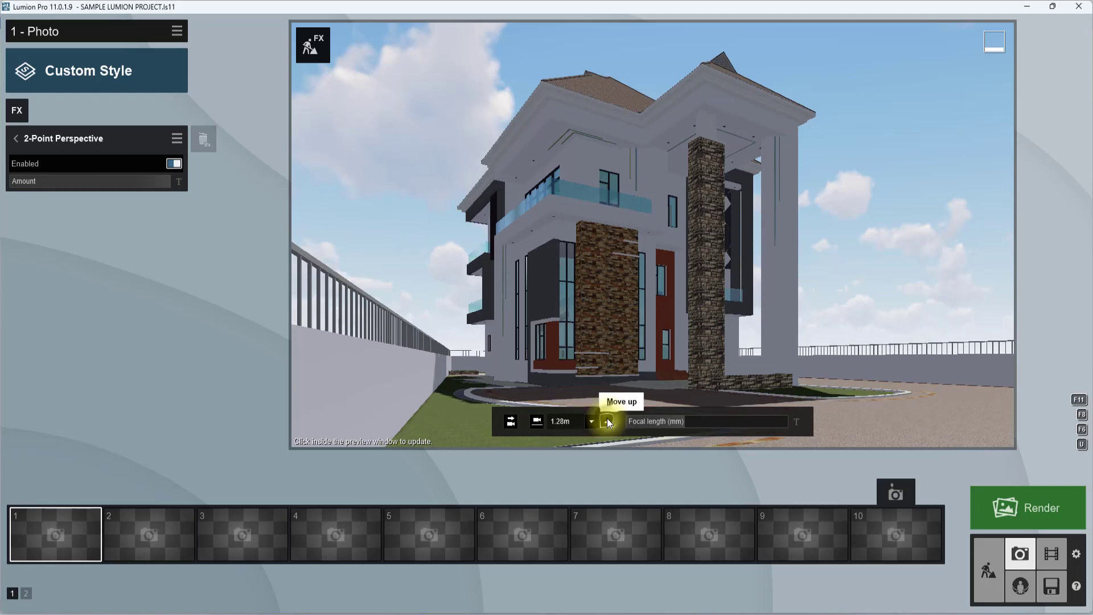
pyautogui.click(607, 422)
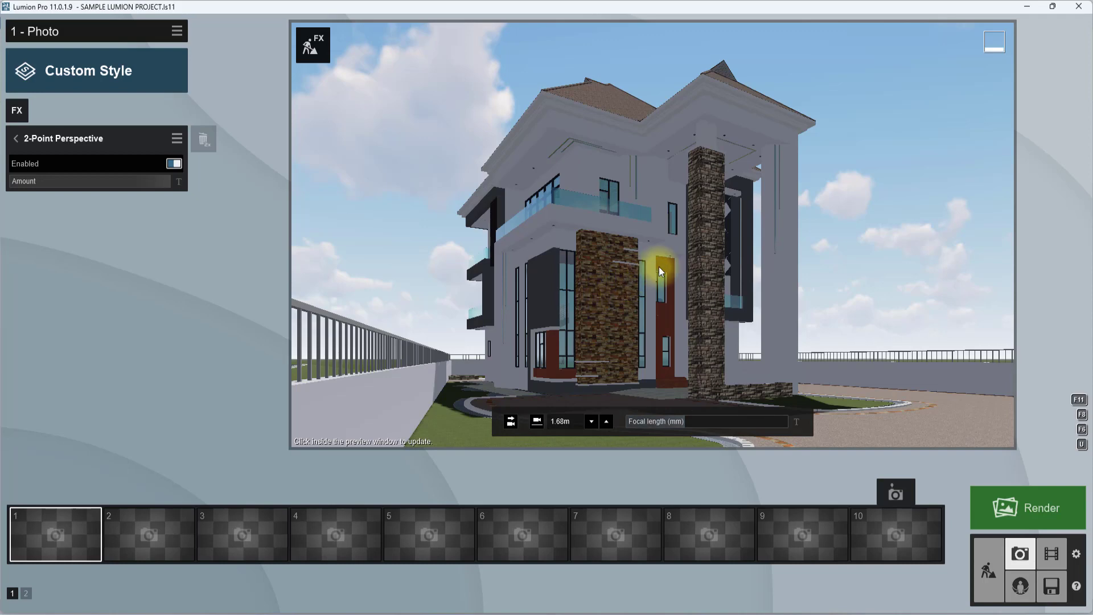
# Step: Fine-tune the viewing angle on the duplex, fence and driveway, and store the camera as the first photo
pyautogui.moveTo(658, 267); pyautogui.dragTo(652, 231, button='right')
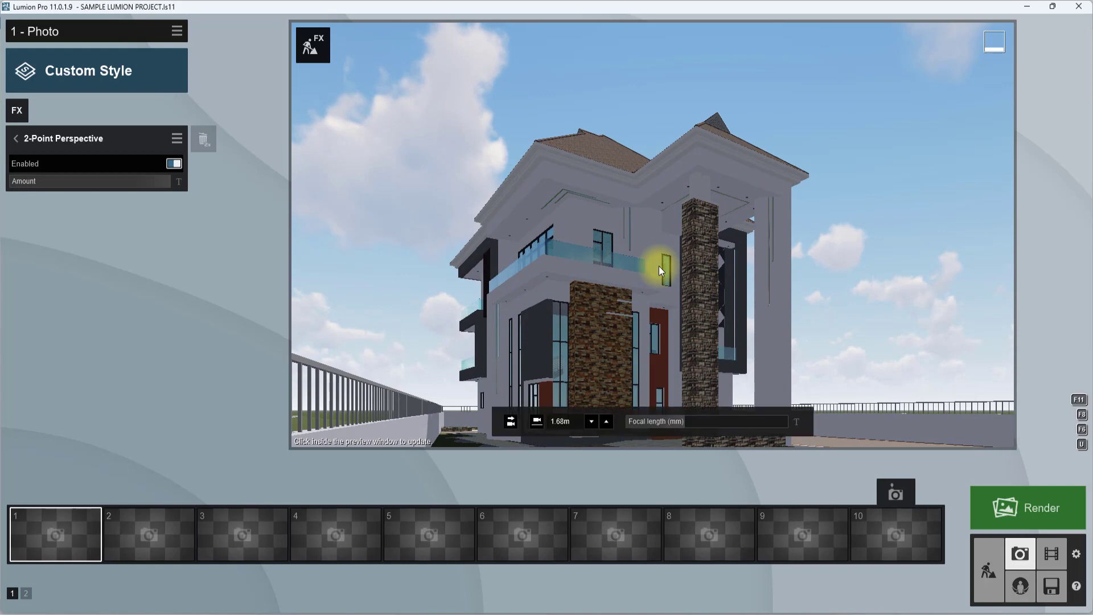
pyautogui.moveTo(694, 118); pyautogui.dragTo(693, 117, button='right')
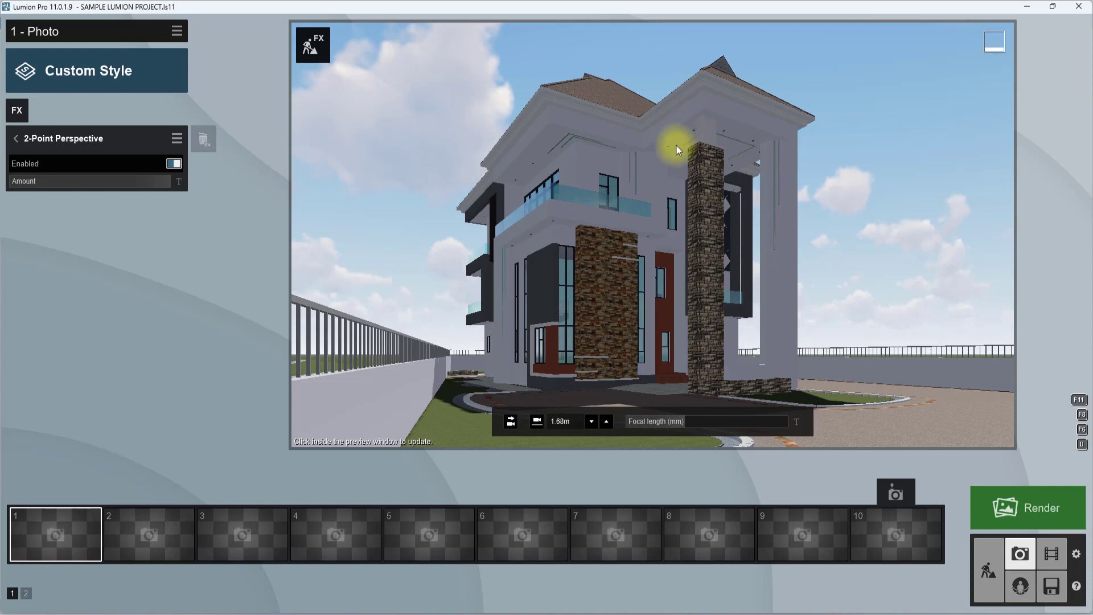
pyautogui.moveTo(619, 238); pyautogui.dragTo(614, 243, button='right')
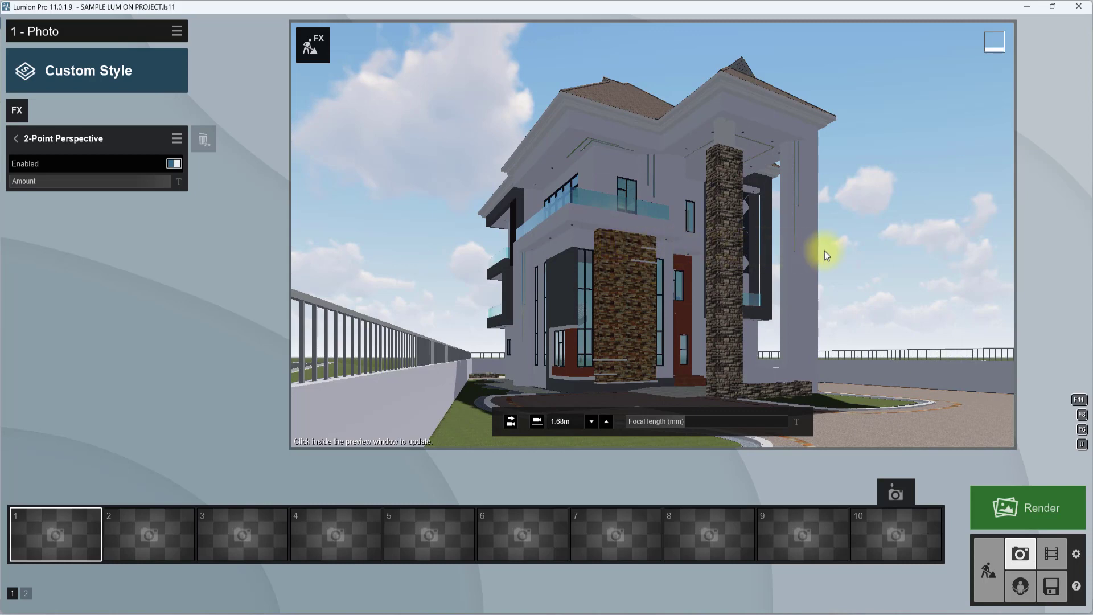
pyautogui.moveTo(824, 250); pyautogui.dragTo(826, 251, button='right')
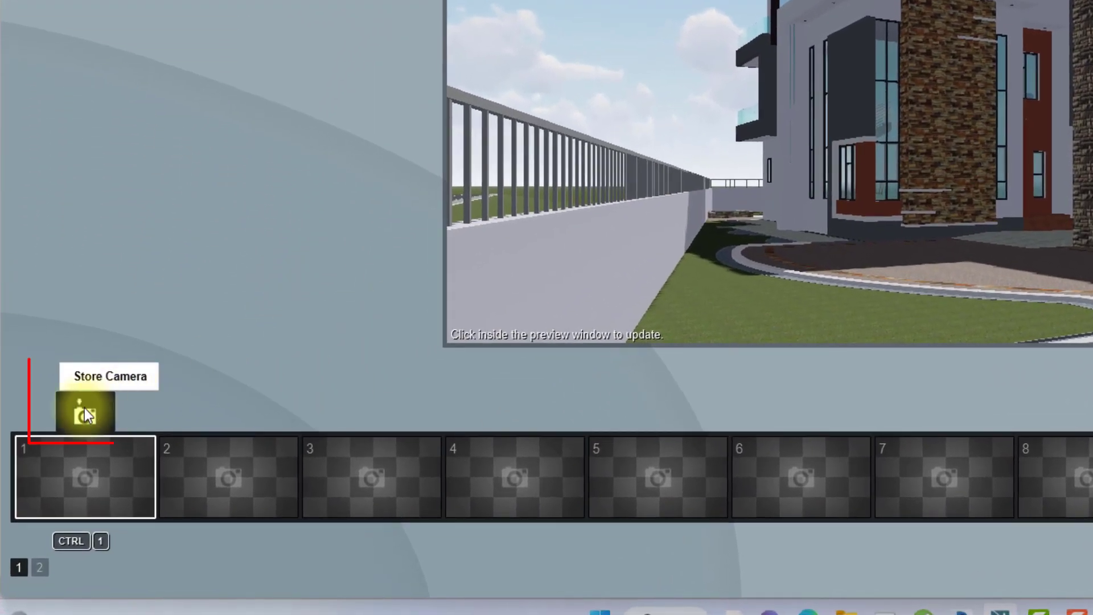
pyautogui.click(70, 471)
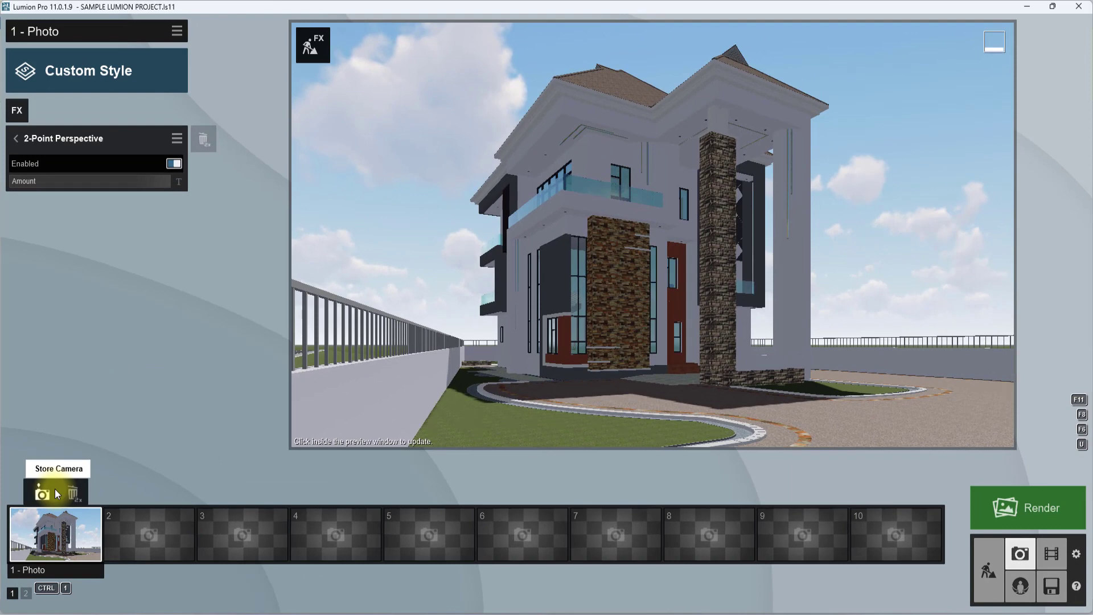
# Step: Move the viewpoint out across the forecourt to the street, facing the front fence and gate from about 1.10 m high
pyautogui.click(370, 367)
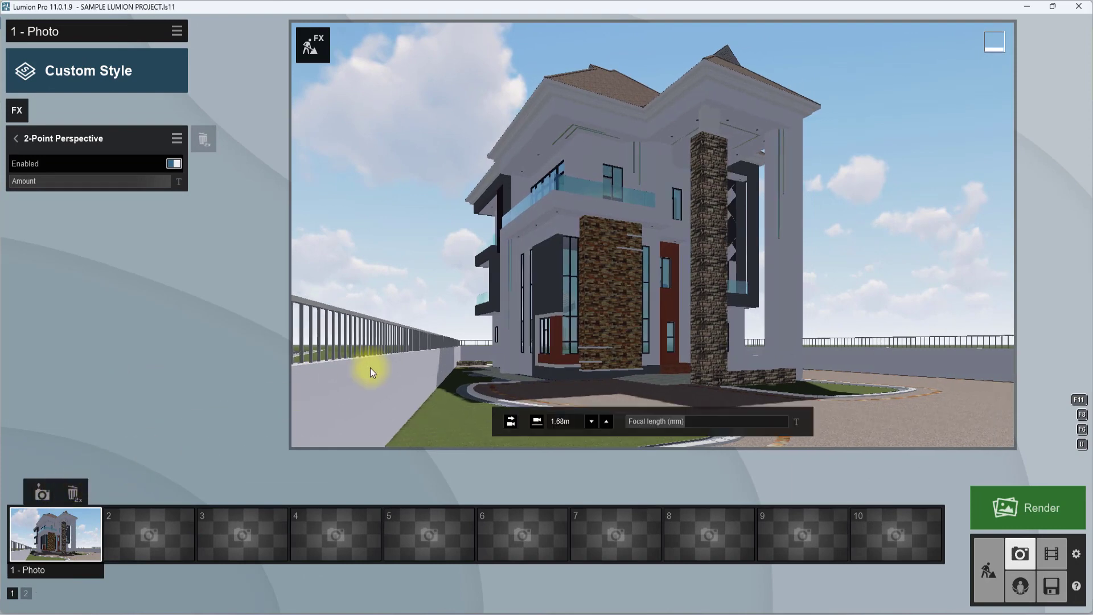
pyautogui.press('d')
pyautogui.moveTo(370, 366); pyautogui.dragTo(635, 325, button='right')
pyautogui.press('s')
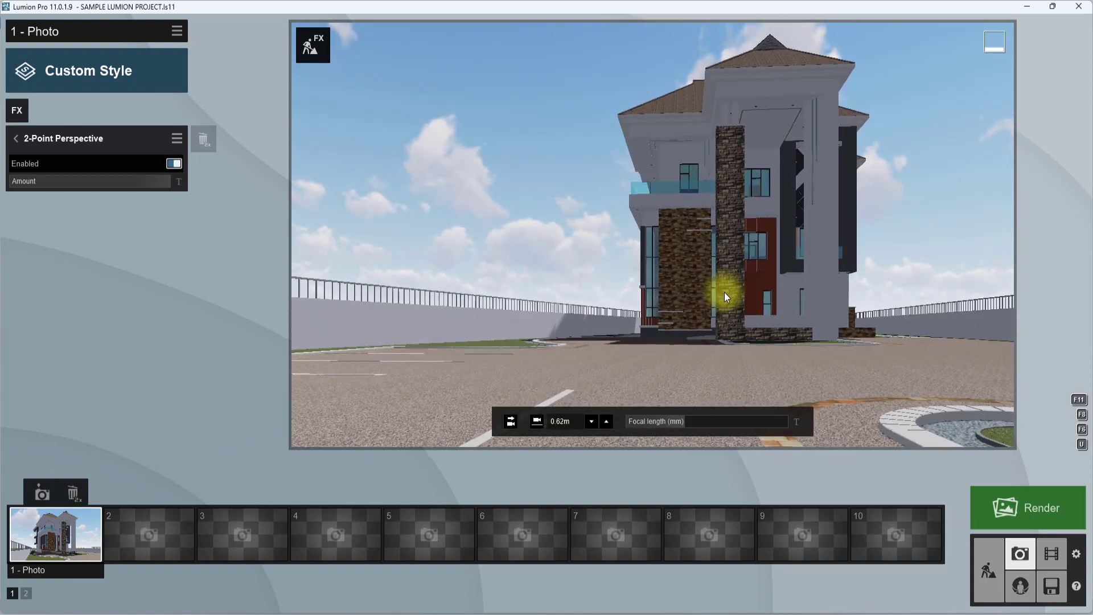
pyautogui.press('s')
pyautogui.moveTo(724, 292); pyautogui.dragTo(747, 241, button='right')
pyautogui.press('s')
pyautogui.press('q')
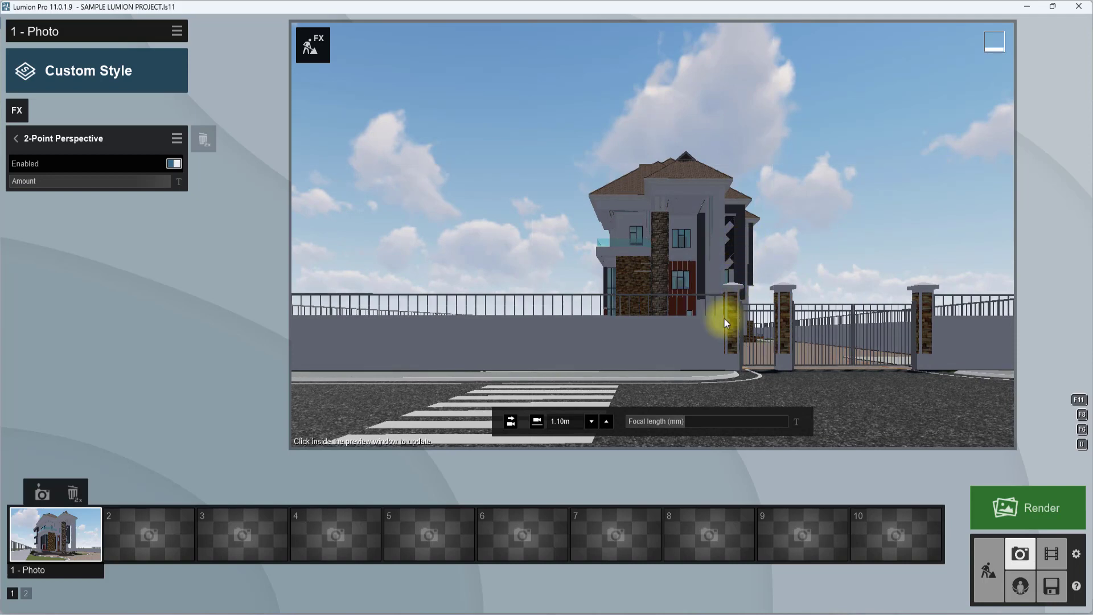
# Step: Increase the focal length and reframe the front elevation more tightly from across the street, at a camera height of about 0.58 m
pyautogui.moveTo(694, 418); pyautogui.dragTo(709, 430)
pyautogui.moveTo(737, 330); pyautogui.dragTo(761, 305, button='right')
pyautogui.scroll(-4, 739, 323)
pyautogui.moveTo(710, 420); pyautogui.dragTo(713, 420)
pyautogui.press('s')
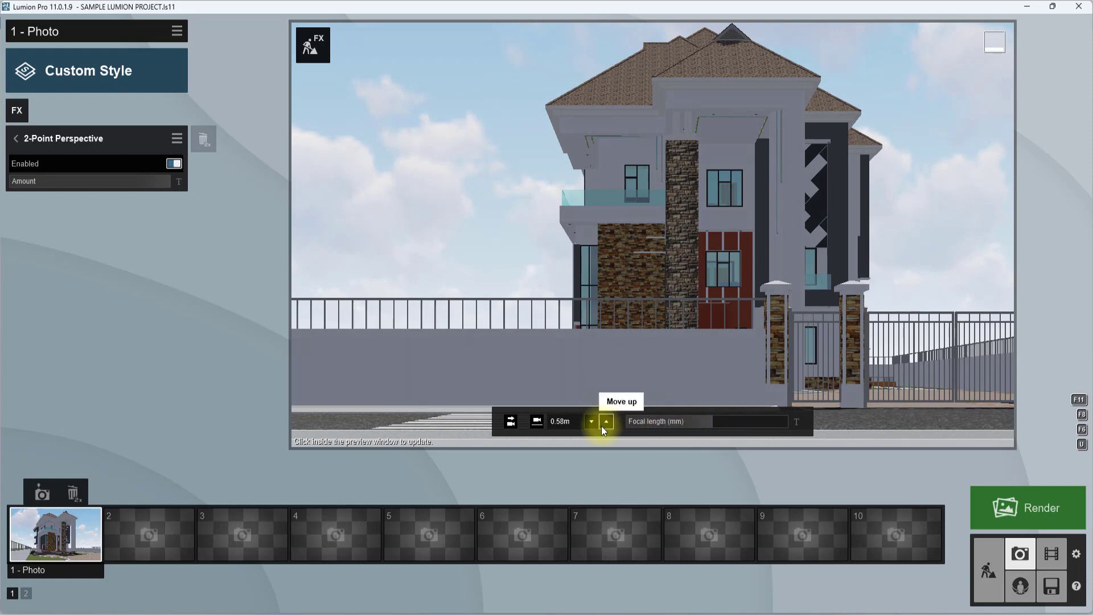
# Step: Raise the street-view camera to a height of 1.48 m and slightly reduce the focal length
pyautogui.click(605, 424)
pyautogui.moveTo(602, 425); pyautogui.dragTo(606, 422)
pyautogui.click(606, 422)
pyautogui.click(606, 422)
pyautogui.moveTo(702, 325); pyautogui.dragTo(702, 327, button='right')
pyautogui.click(703, 416)
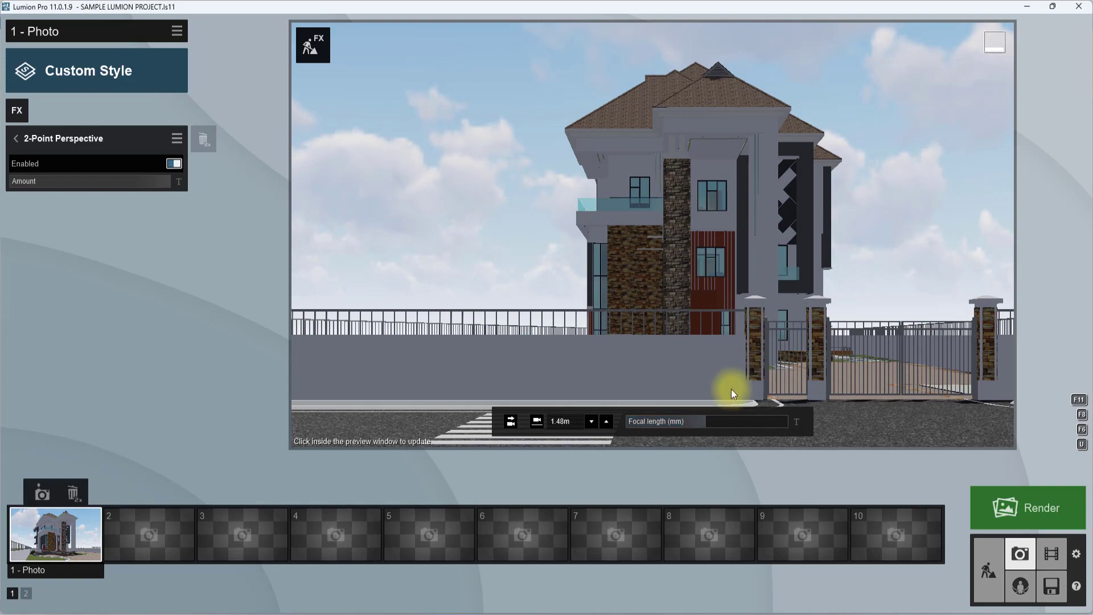
# Step: Shift the viewpoint sideways along the street to place the duplex and its entrance gate near the middle of the frame
pyautogui.moveTo(730, 388); pyautogui.dragTo(732, 388, button='right')
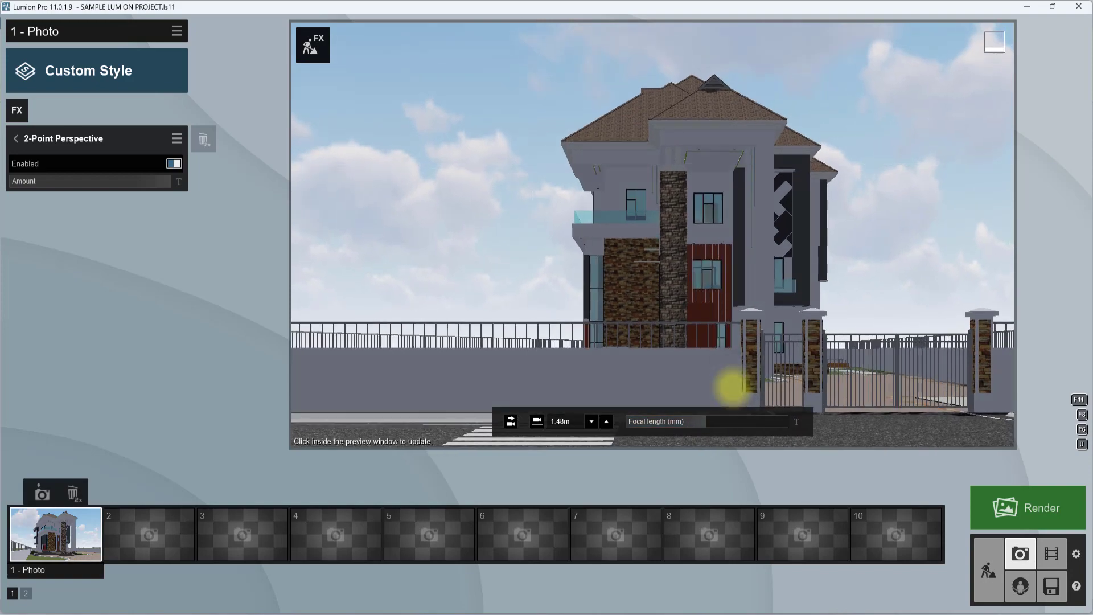
pyautogui.press('d')
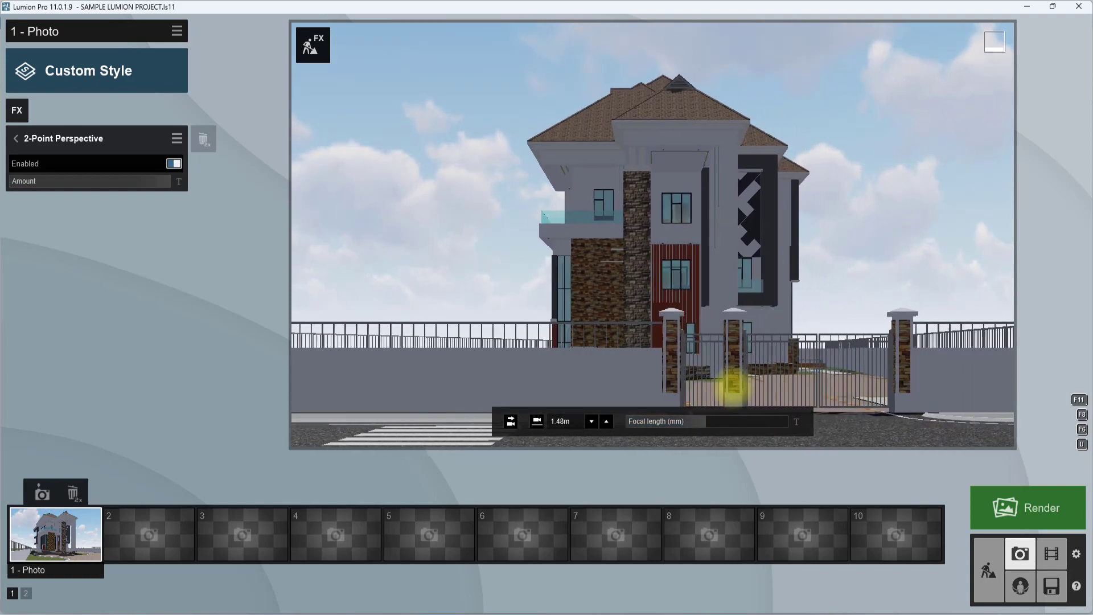
pyautogui.press('d')
pyautogui.press('d')
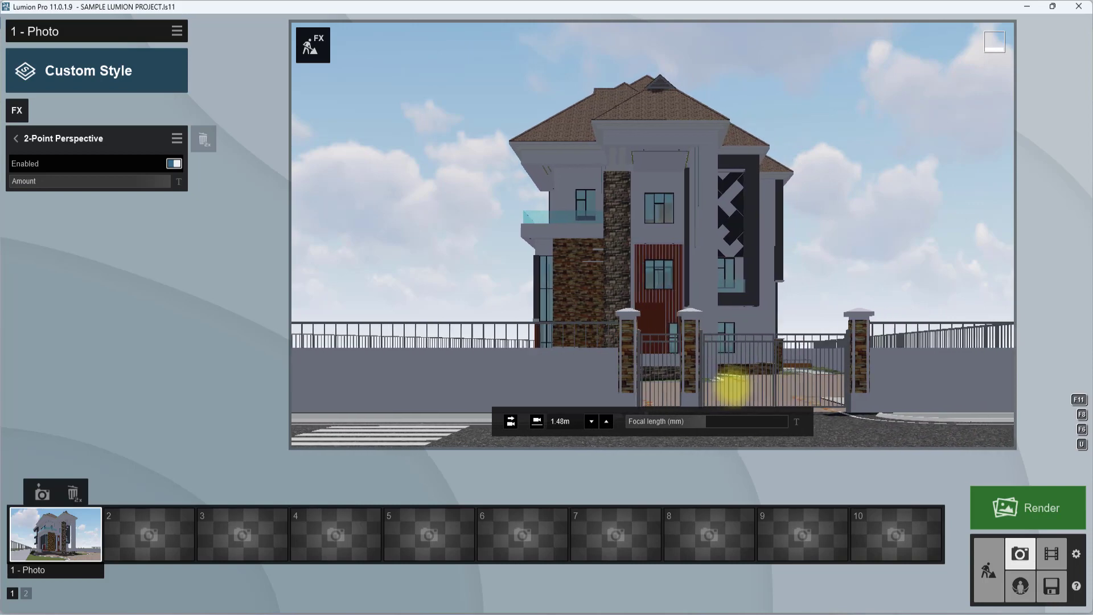
pyautogui.press('d')
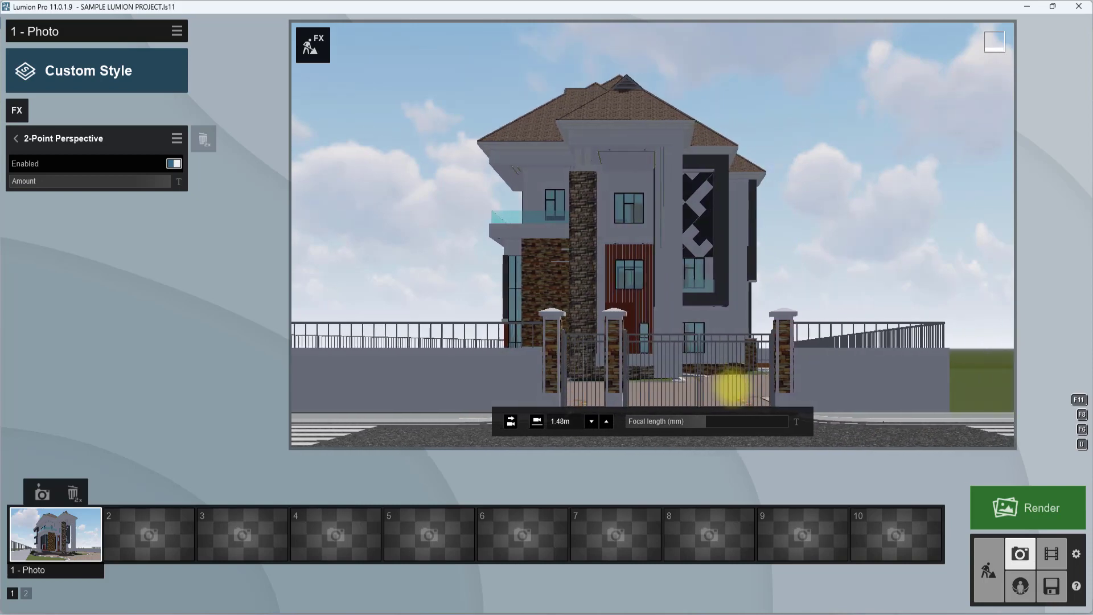
pyautogui.press('d')
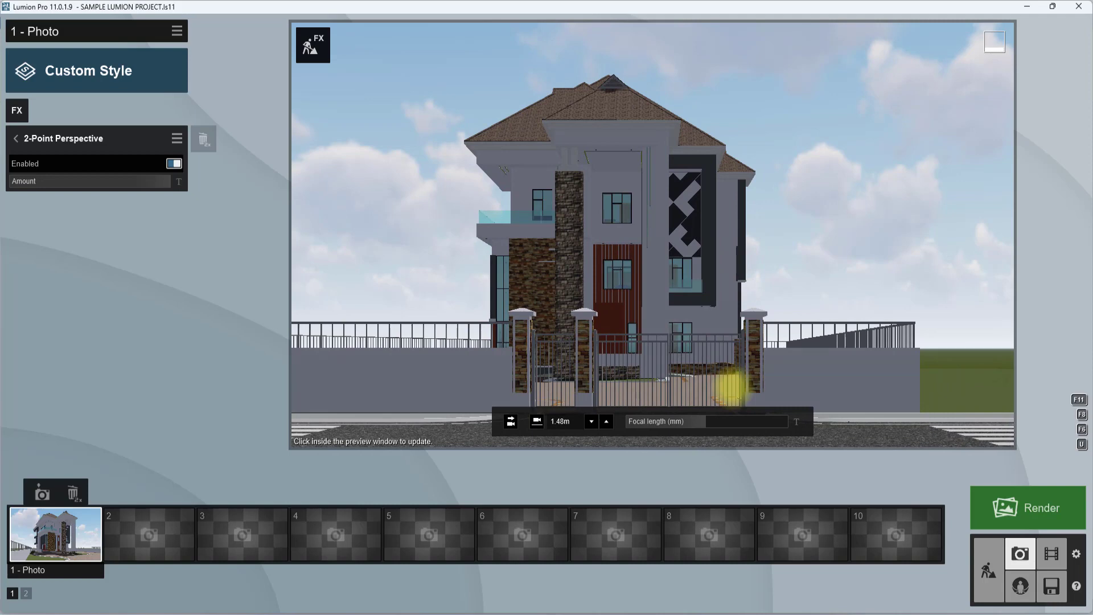
pyautogui.press('d')
pyautogui.press('d')
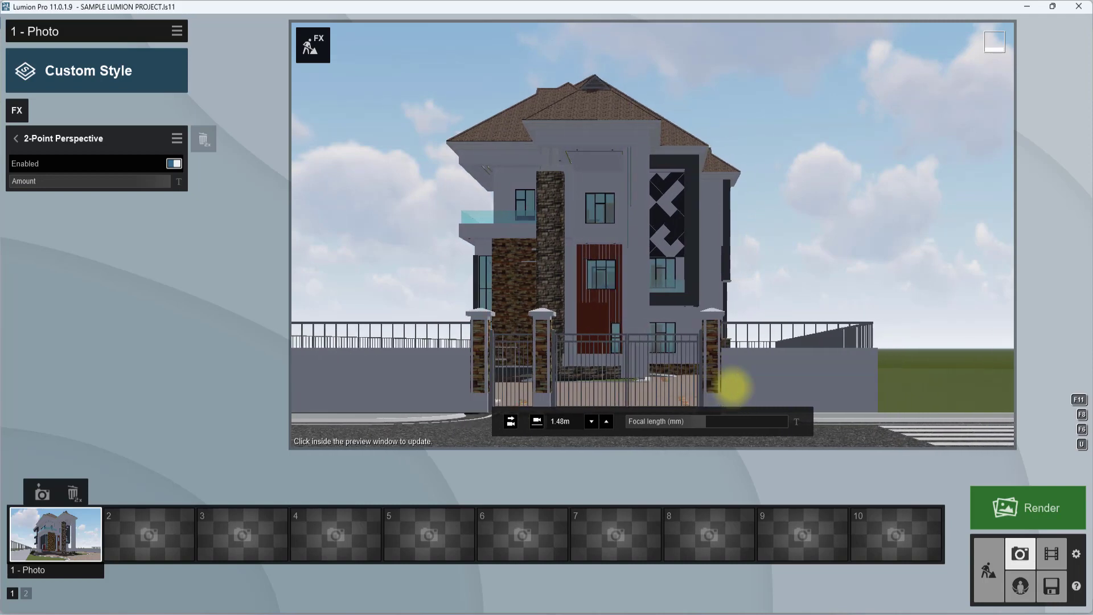
pyautogui.press('a')
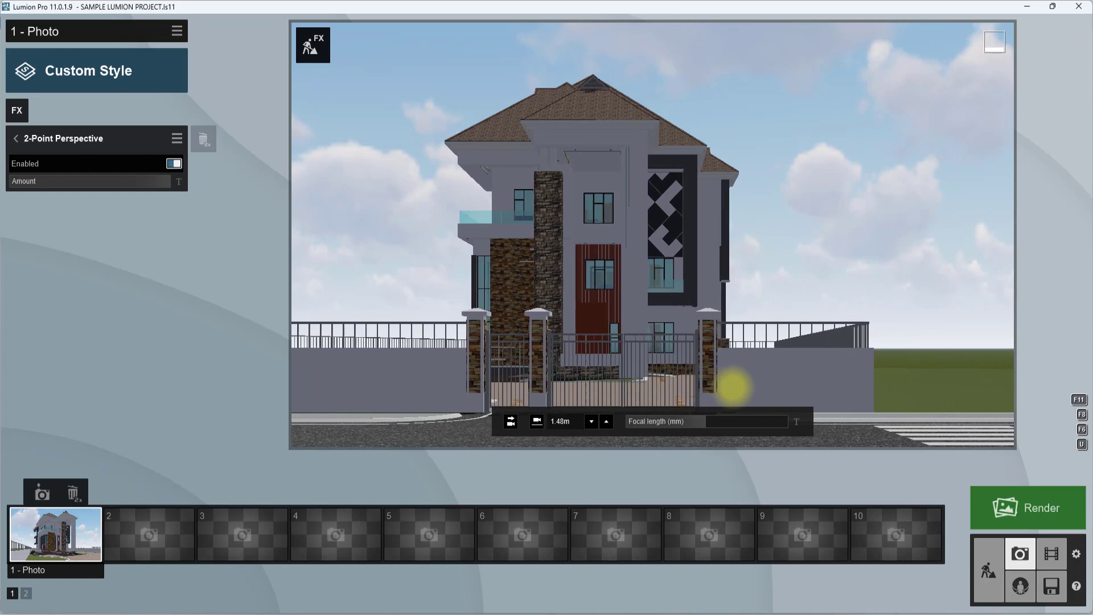
pyautogui.press('d')
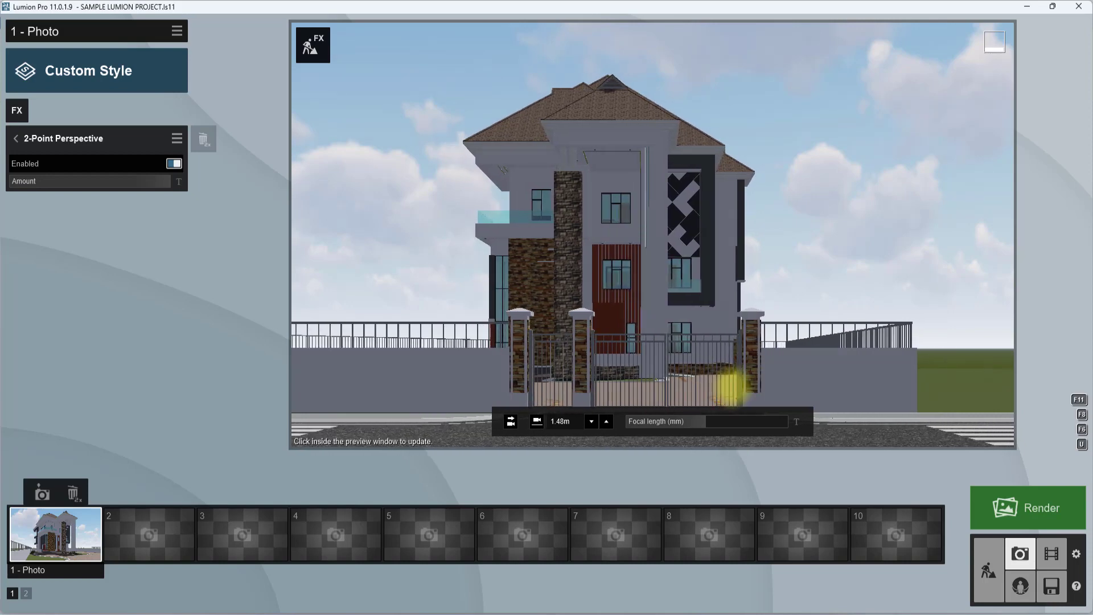
pyautogui.press('a')
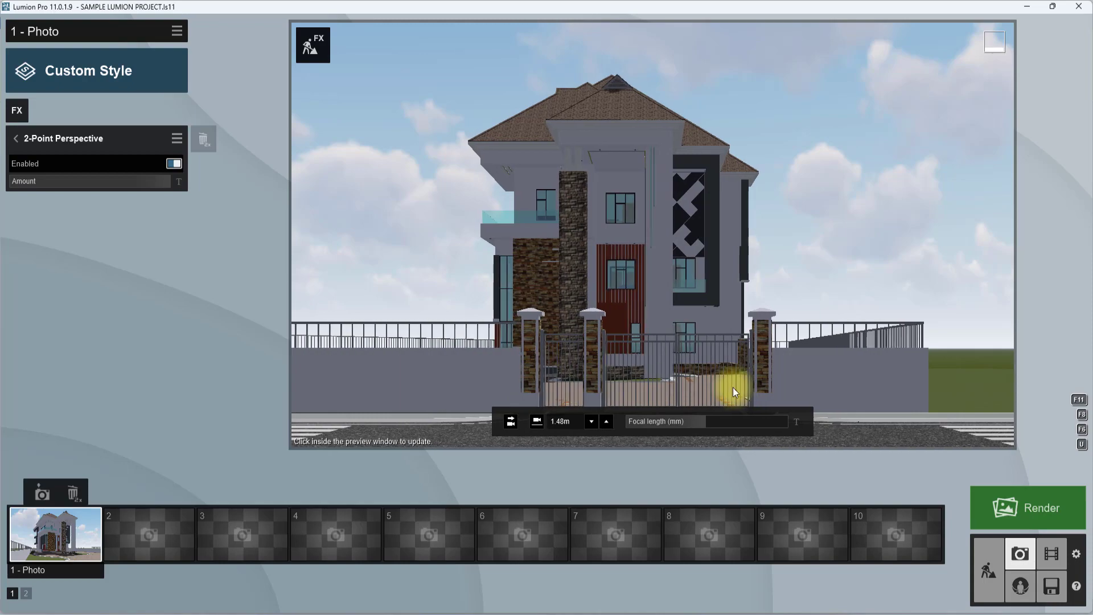
# Step: Fine-tune the tilt and sideways position of the front view, store it as the second photo, and select the third photo slot
pyautogui.moveTo(771, 298); pyautogui.dragTo(777, 288, button='right')
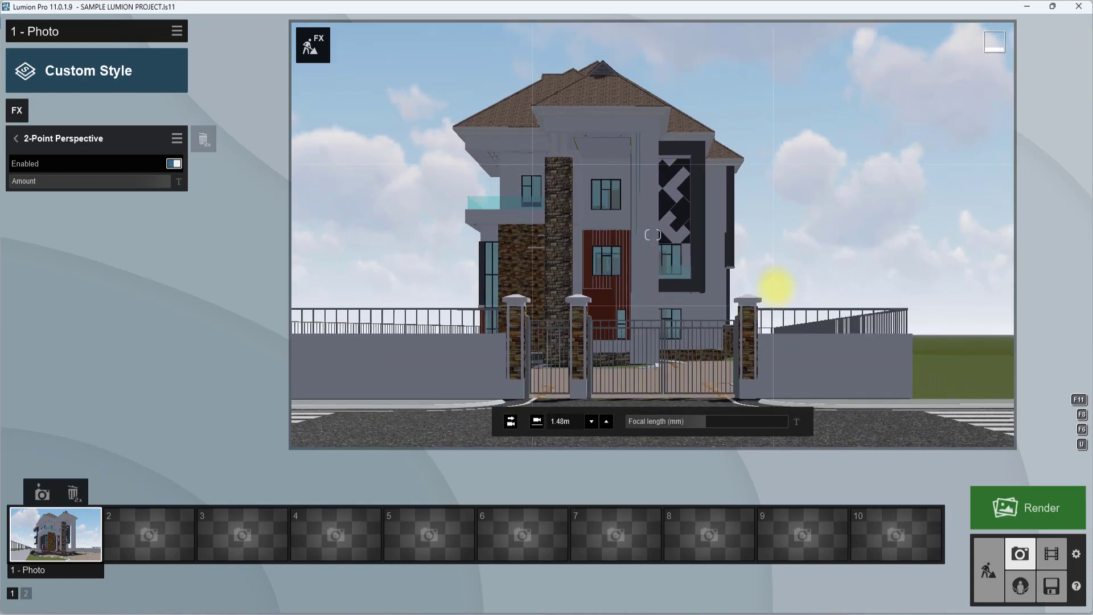
pyautogui.press('a')
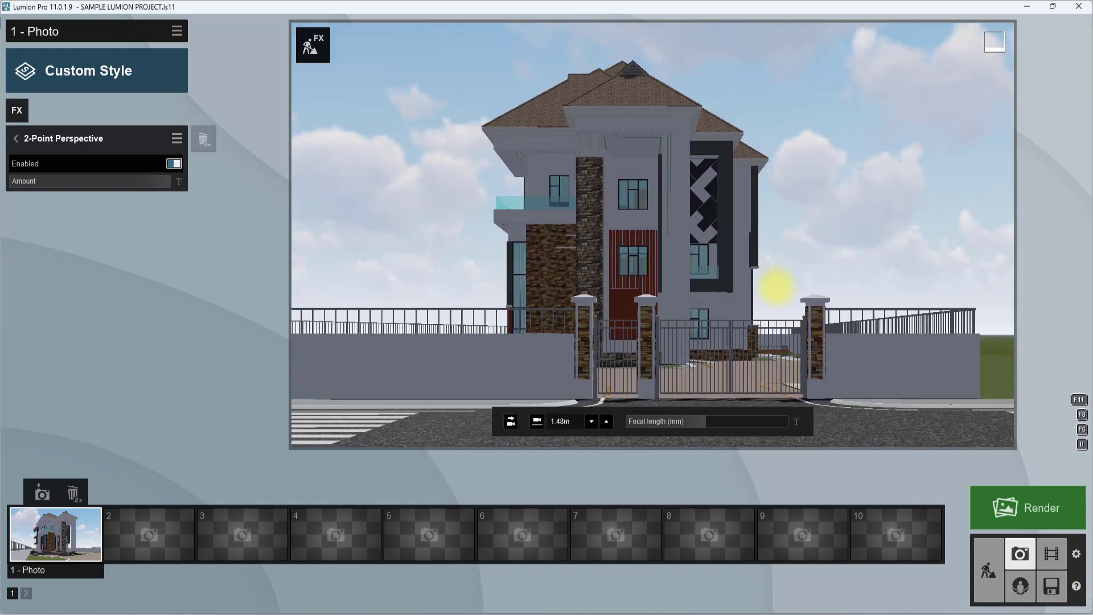
pyautogui.press('a')
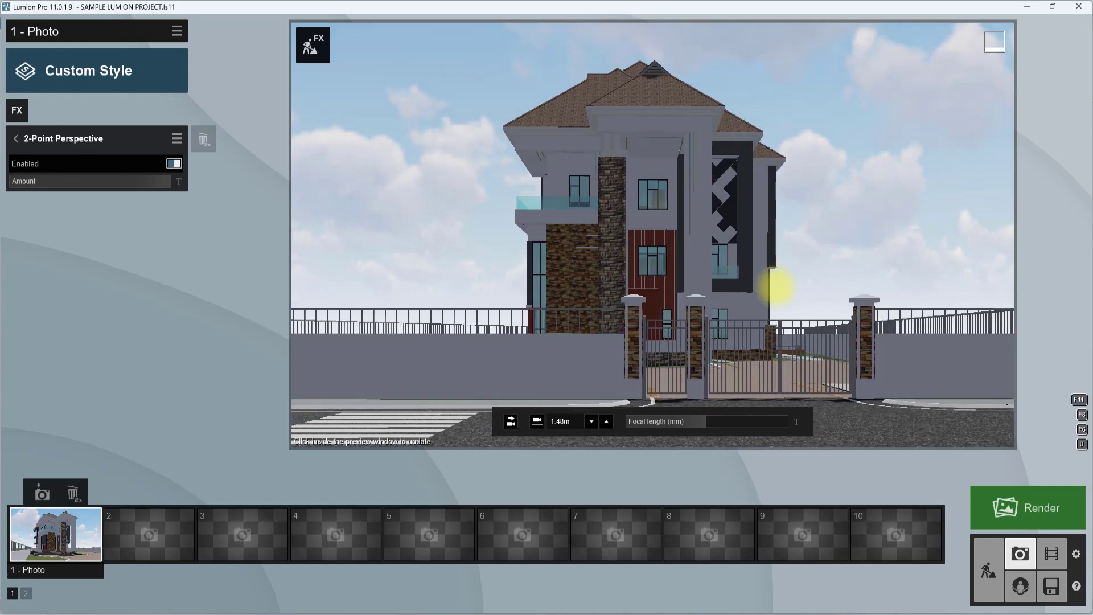
pyautogui.moveTo(145, 496)
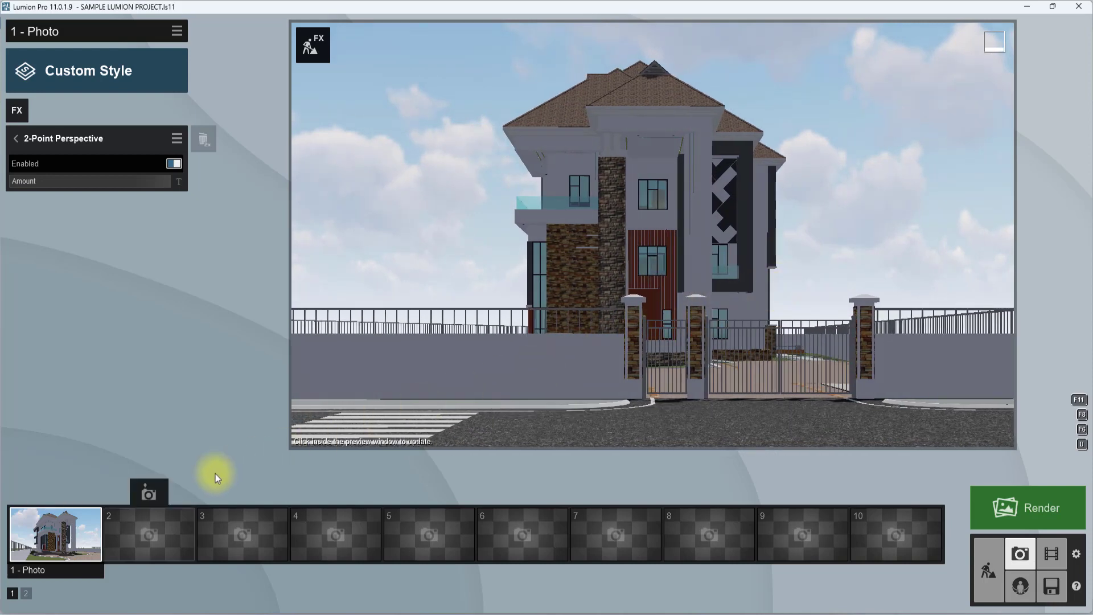
pyautogui.click(145, 496)
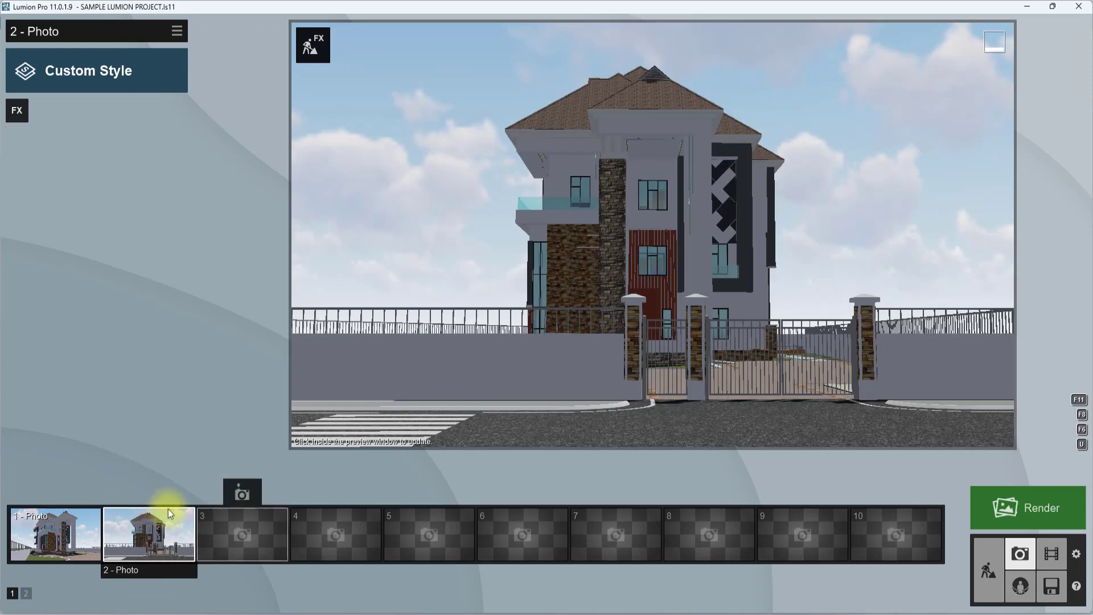
pyautogui.click(227, 542)
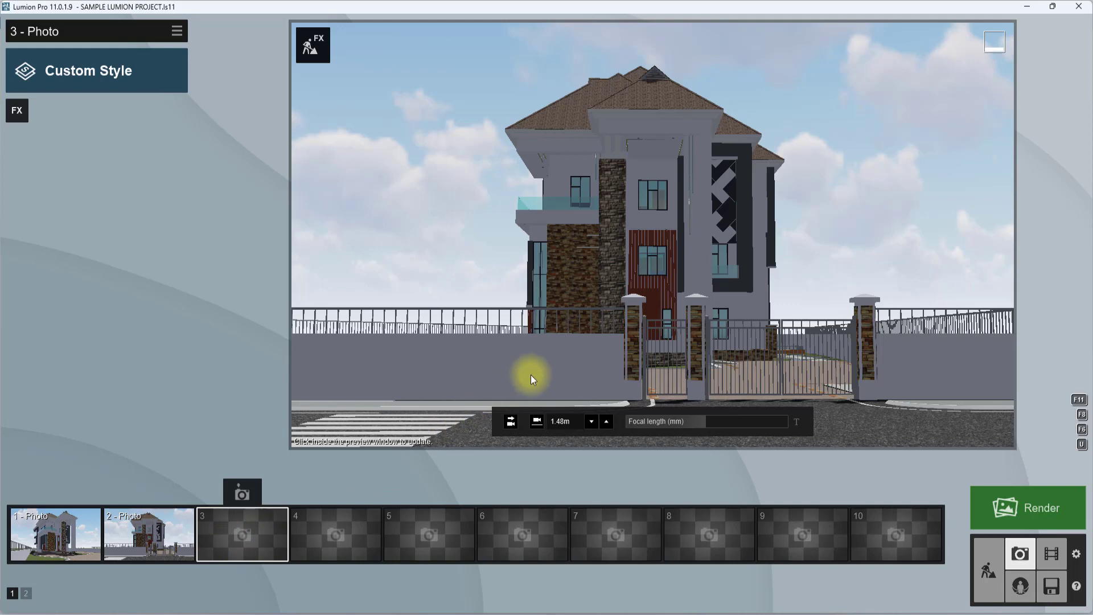
# Step: Return to build mode and assign the front fence with its entrance gates to Layer 2
pyautogui.click(987, 583)
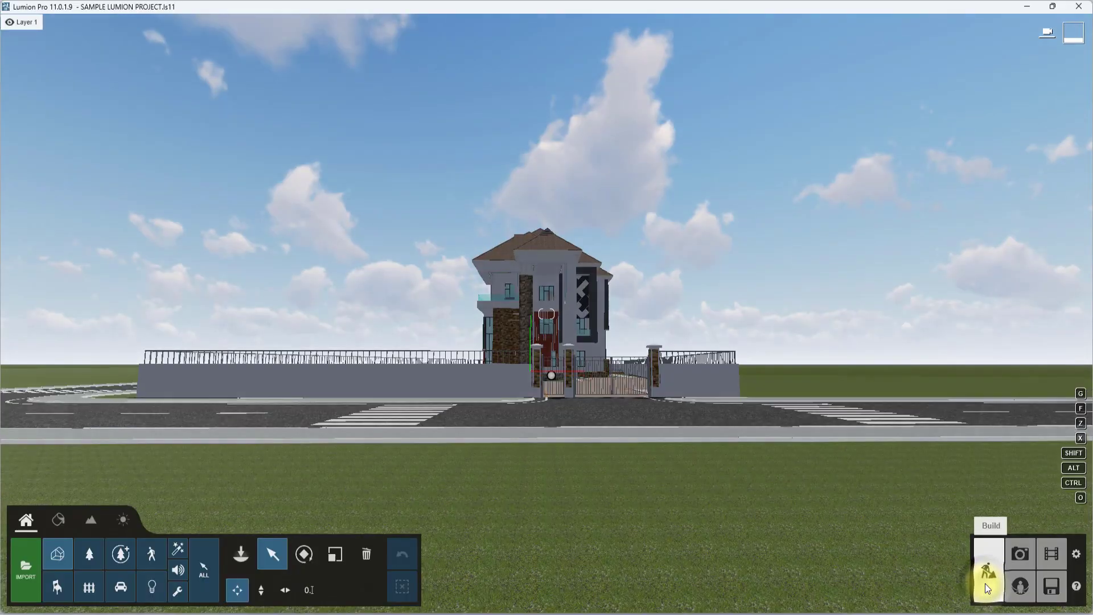
pyautogui.press('w')
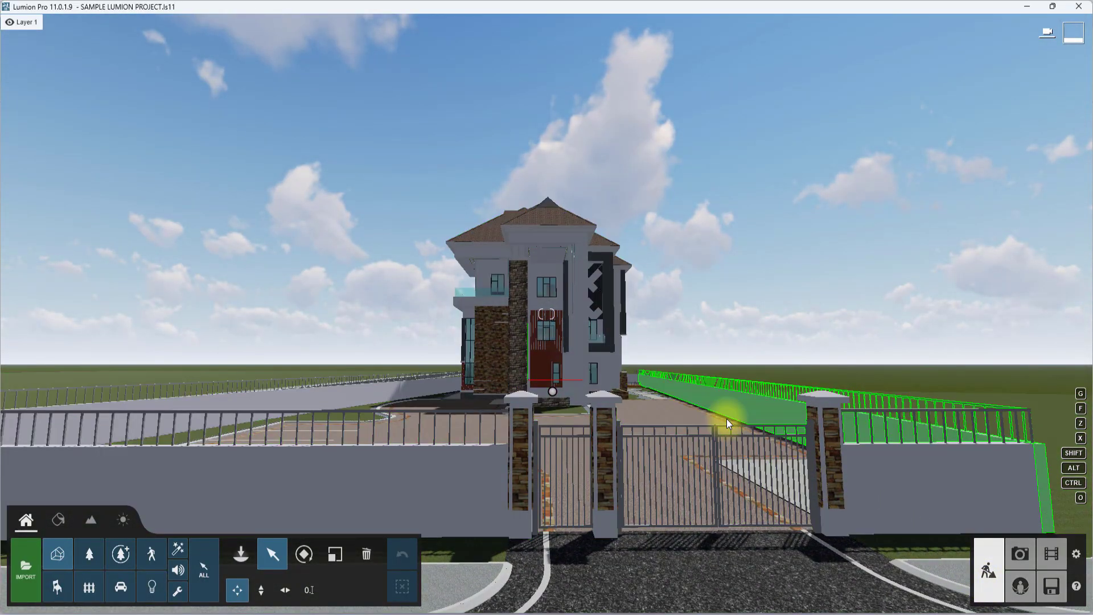
pyautogui.moveTo(727, 418); pyautogui.dragTo(720, 428, button='right')
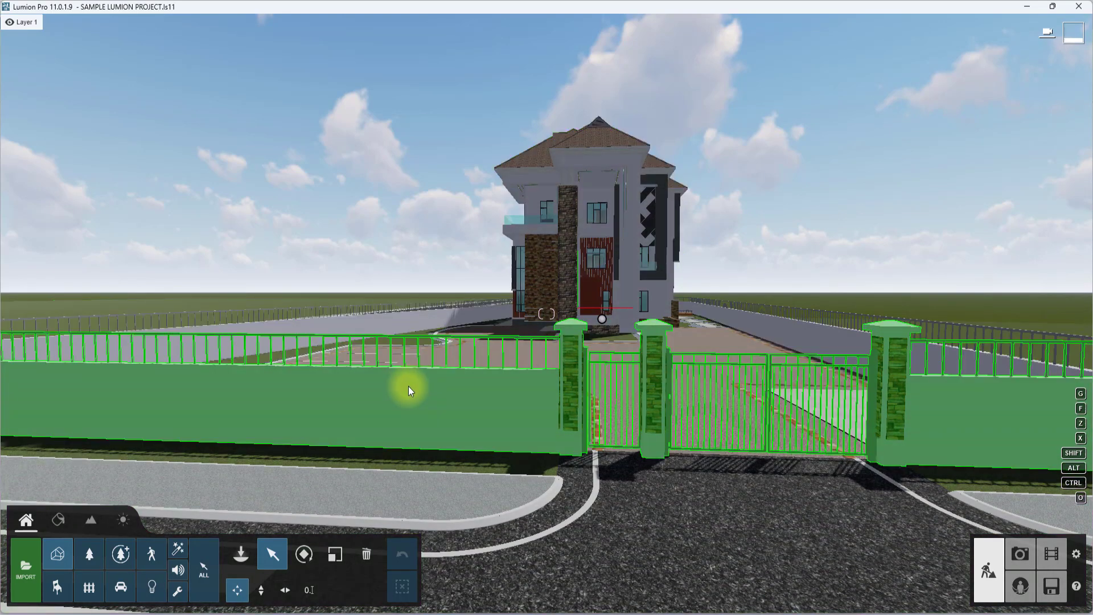
pyautogui.click(409, 389)
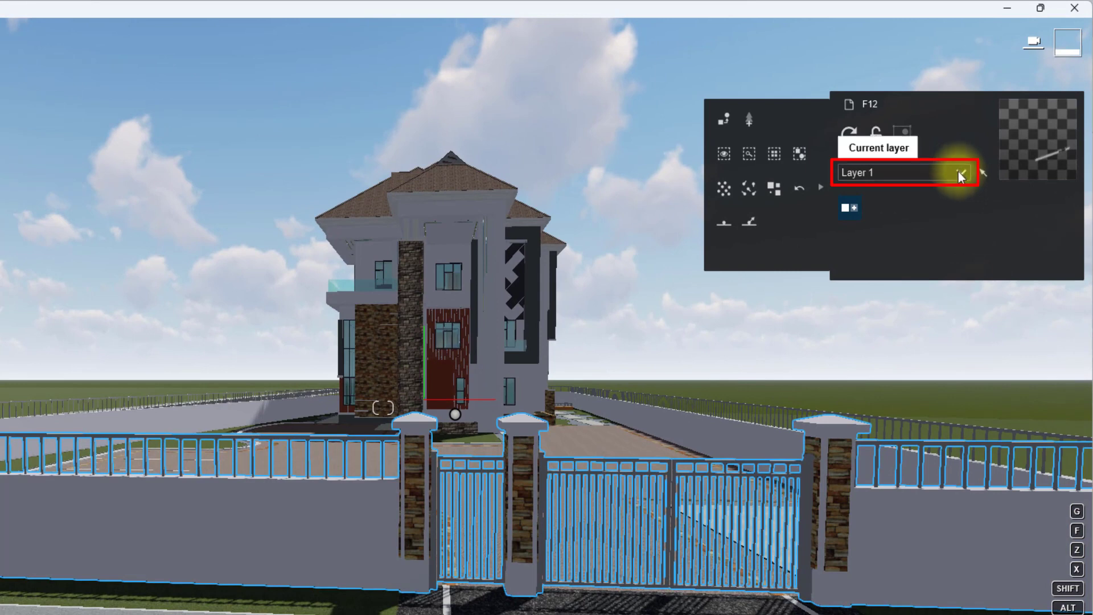
pyautogui.click(960, 175)
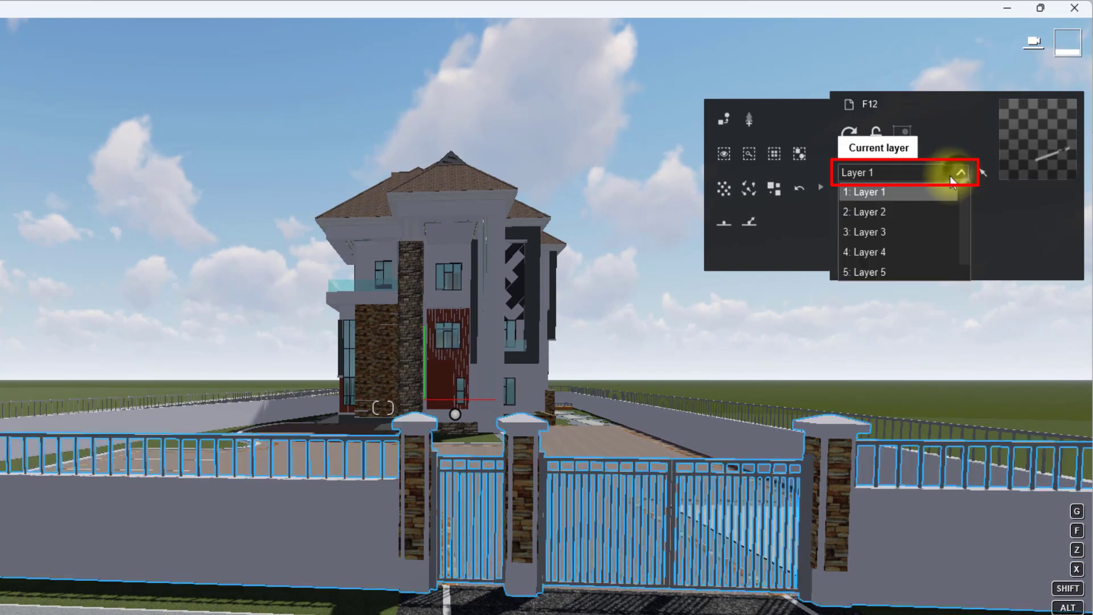
pyautogui.click(884, 212)
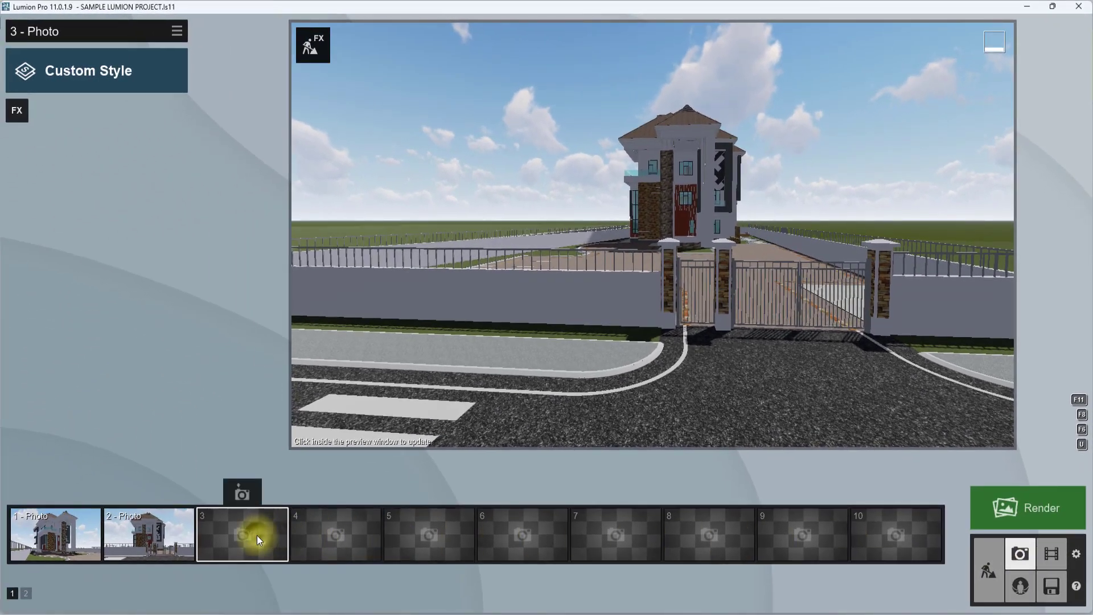
# Step: Recall the second photo's camera as the base for the third photo and shift its framing slightly
pyautogui.click(148, 535)
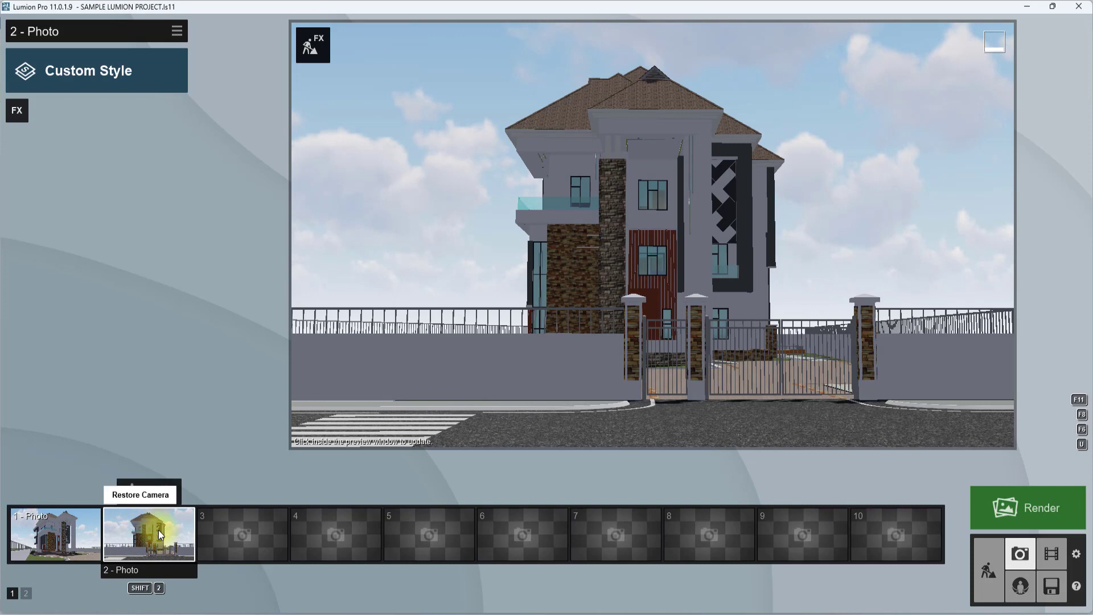
pyautogui.click(241, 531)
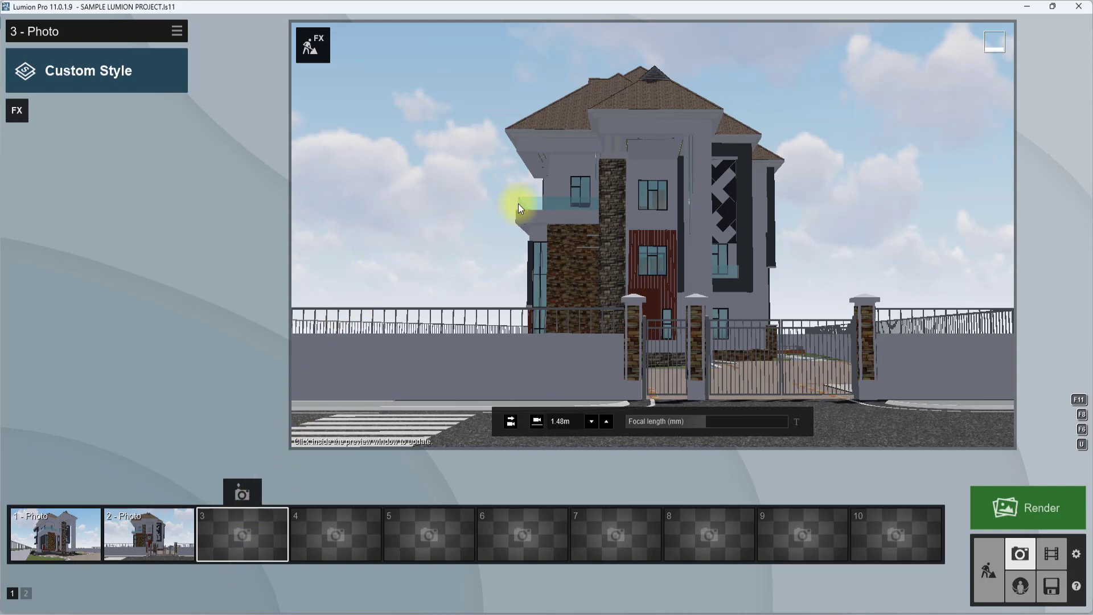
pyautogui.moveTo(518, 203); pyautogui.dragTo(511, 199, button='right')
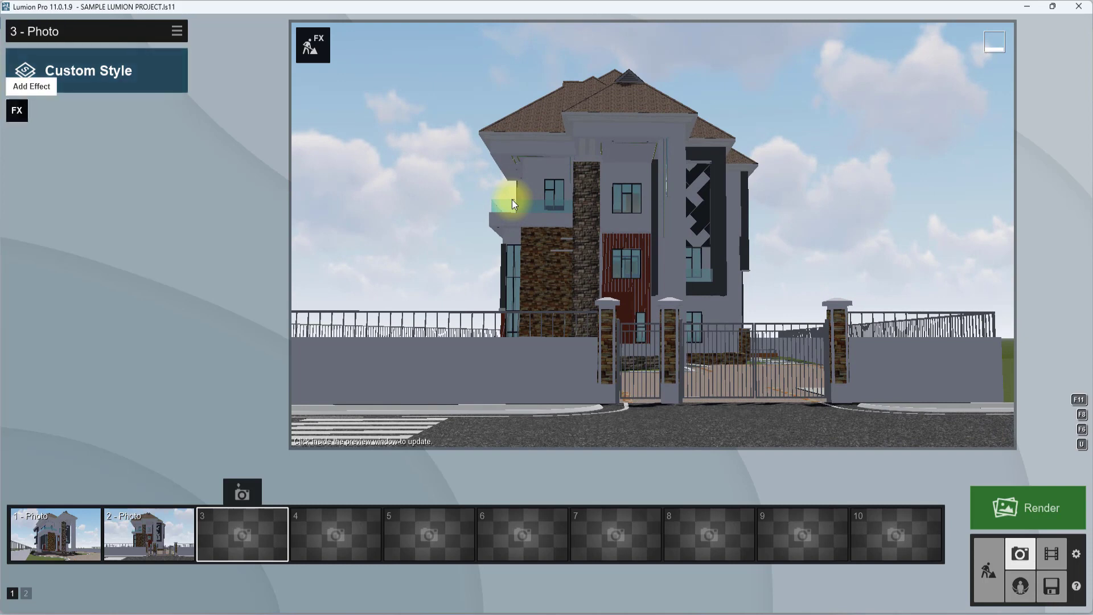
# Step: Add a Layer Visibility effect to the third photo and hide layer 2
pyautogui.click(17, 111)
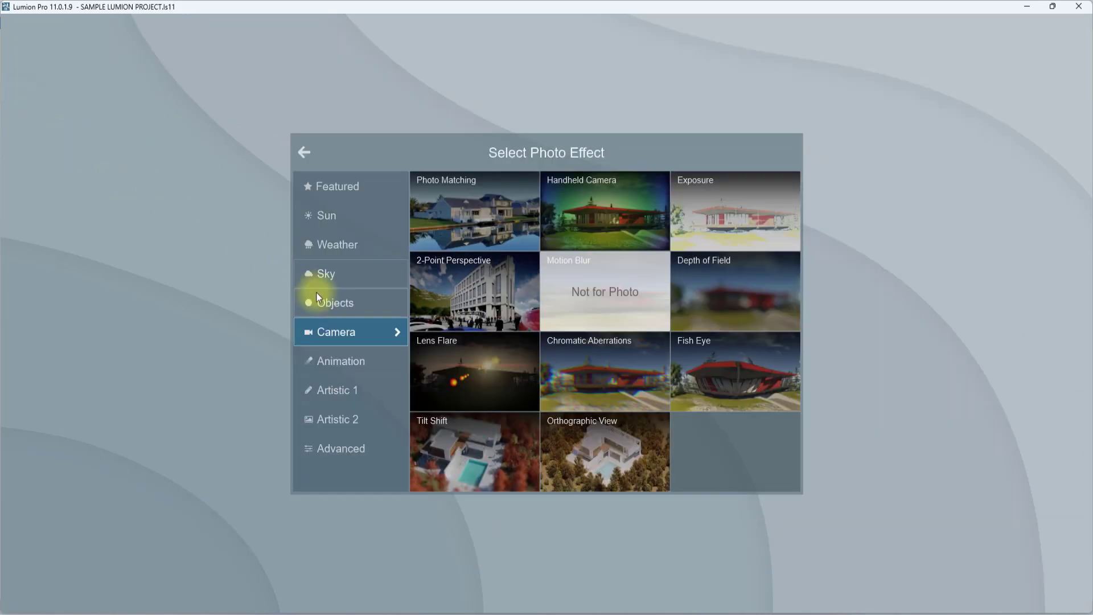
pyautogui.click(333, 302)
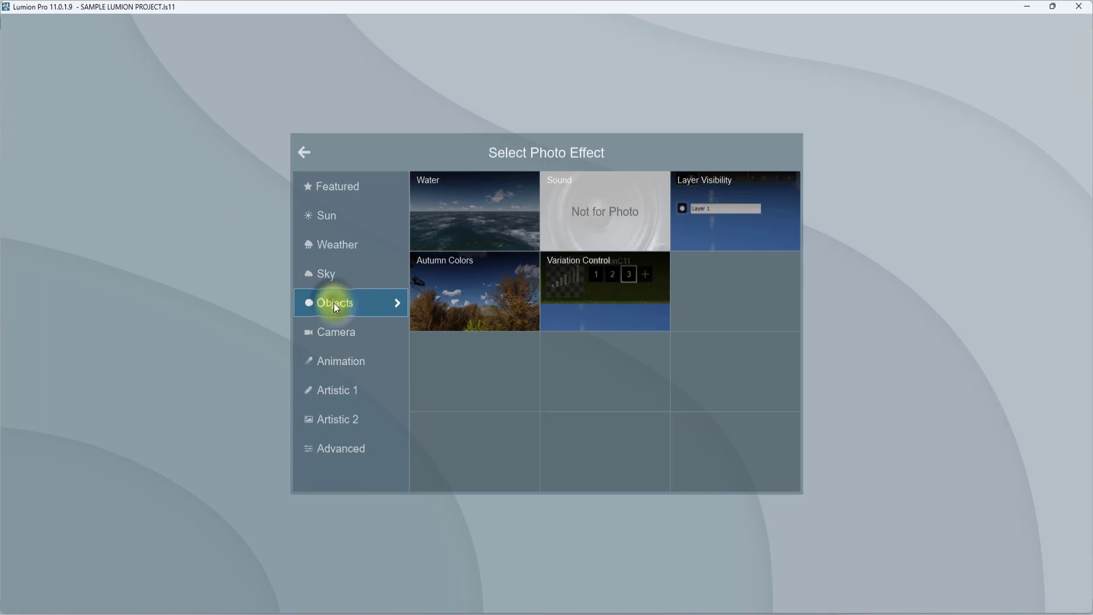
pyautogui.click(719, 212)
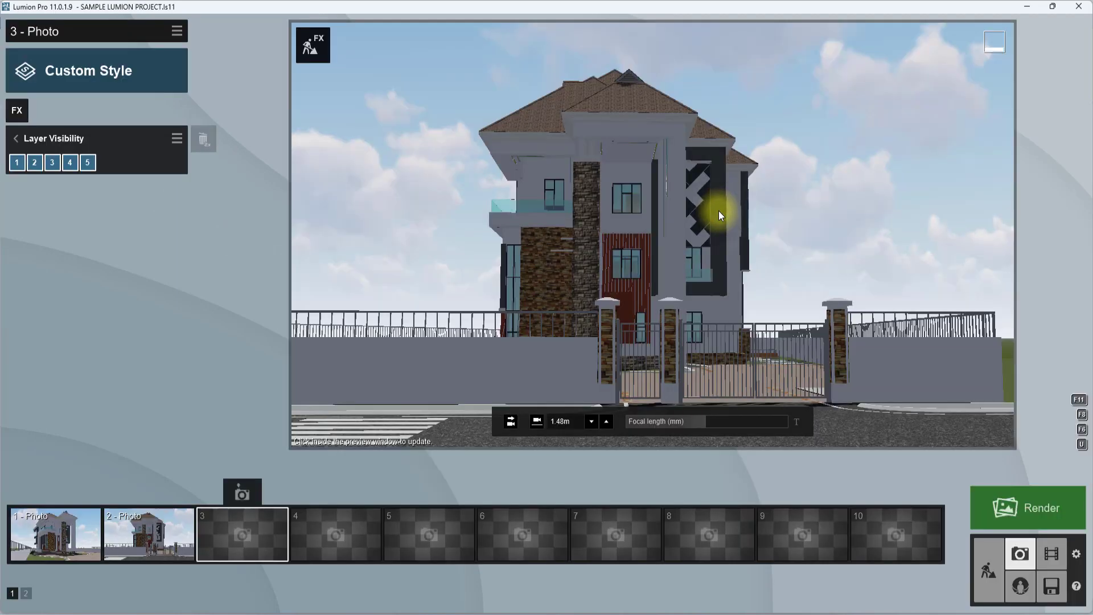
pyautogui.click(36, 164)
# Step: Move the camera closer to the duplex's front, past the entrance line, at a height of about 1.50 m
pyautogui.moveTo(407, 228); pyautogui.dragTo(408, 229, button='right')
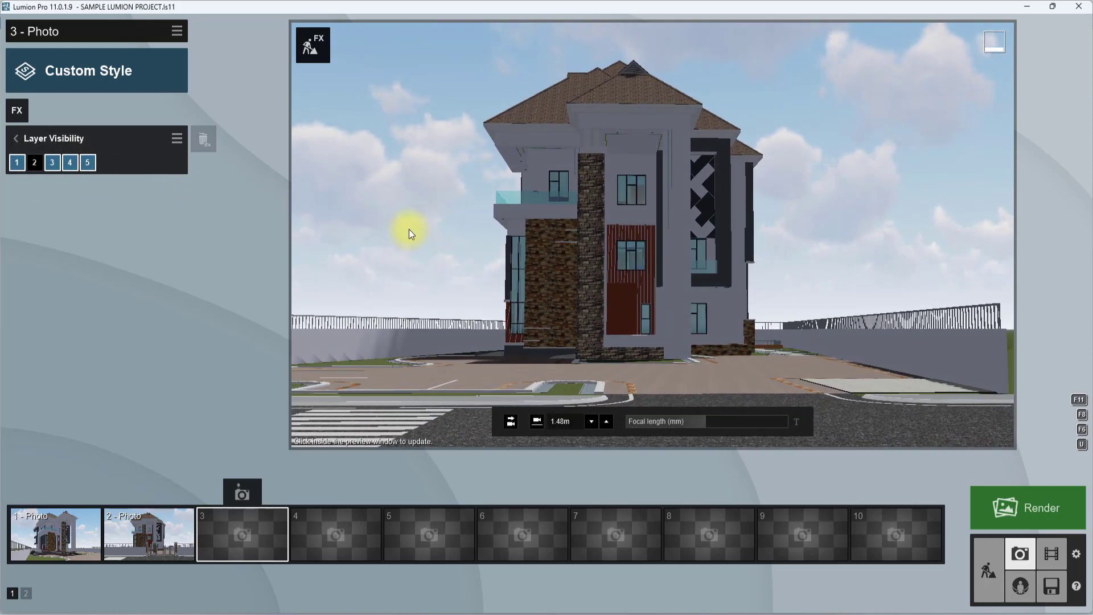
pyautogui.moveTo(552, 255); pyautogui.dragTo(650, 367, button='right')
pyautogui.scroll(3, 554, 252)
pyautogui.scroll(2, 561, 249)
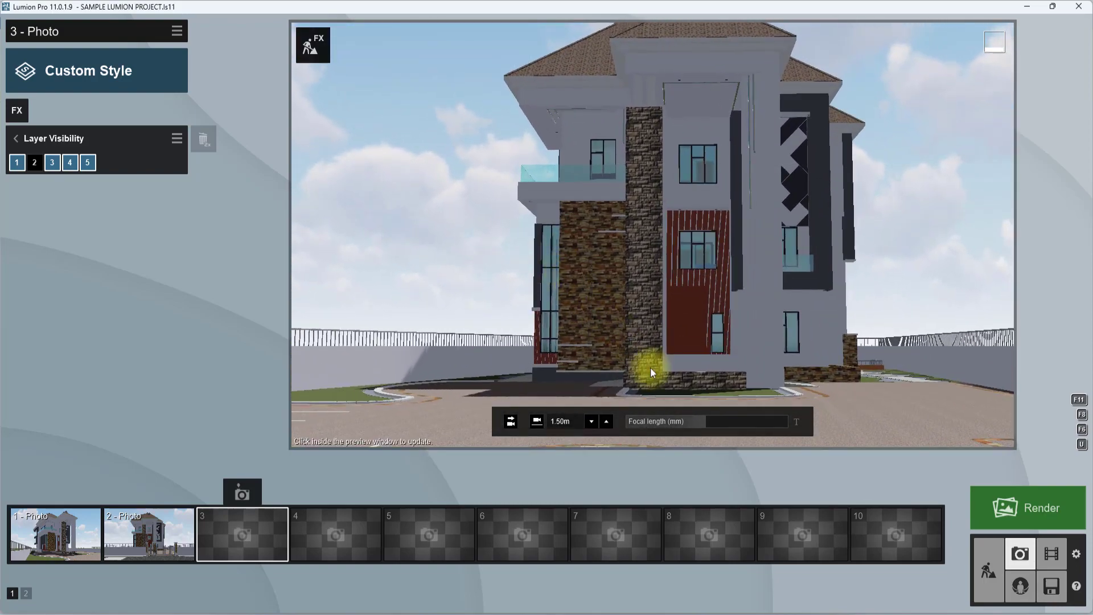
# Step: Set the focal length to 39.2 mm and pull back to frame the whole front elevation from about 1.10 m high
pyautogui.click(697, 422)
pyautogui.scroll(3, 729, 352)
pyautogui.moveTo(728, 351); pyautogui.dragTo(726, 367, button='right')
pyautogui.moveTo(699, 424); pyautogui.dragTo(701, 423)
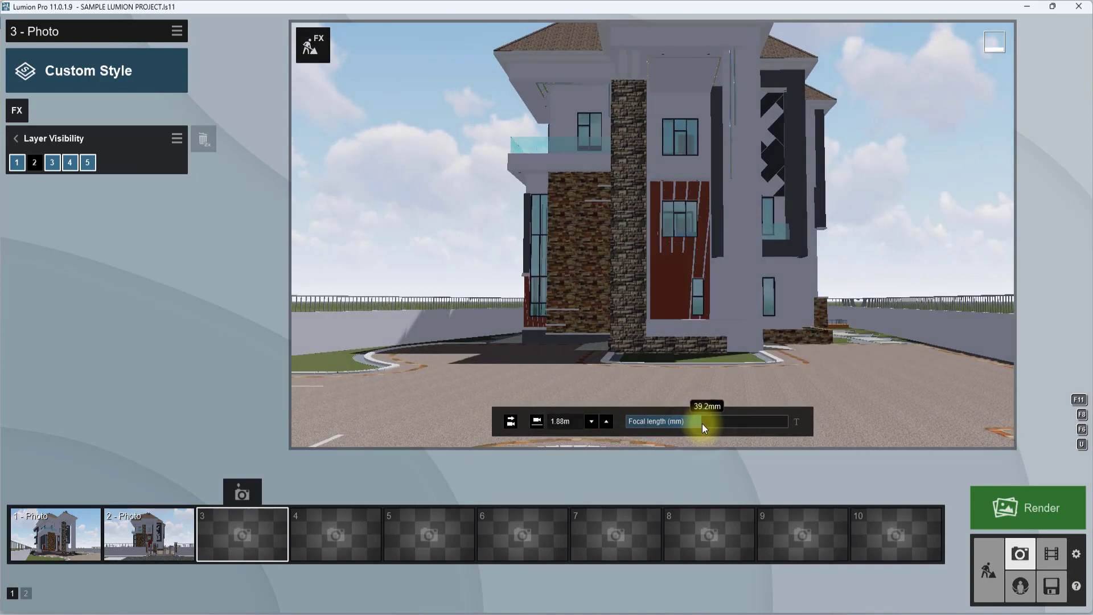
pyautogui.scroll(-5, 701, 386)
pyautogui.moveTo(702, 347); pyautogui.dragTo(569, 279, button='right')
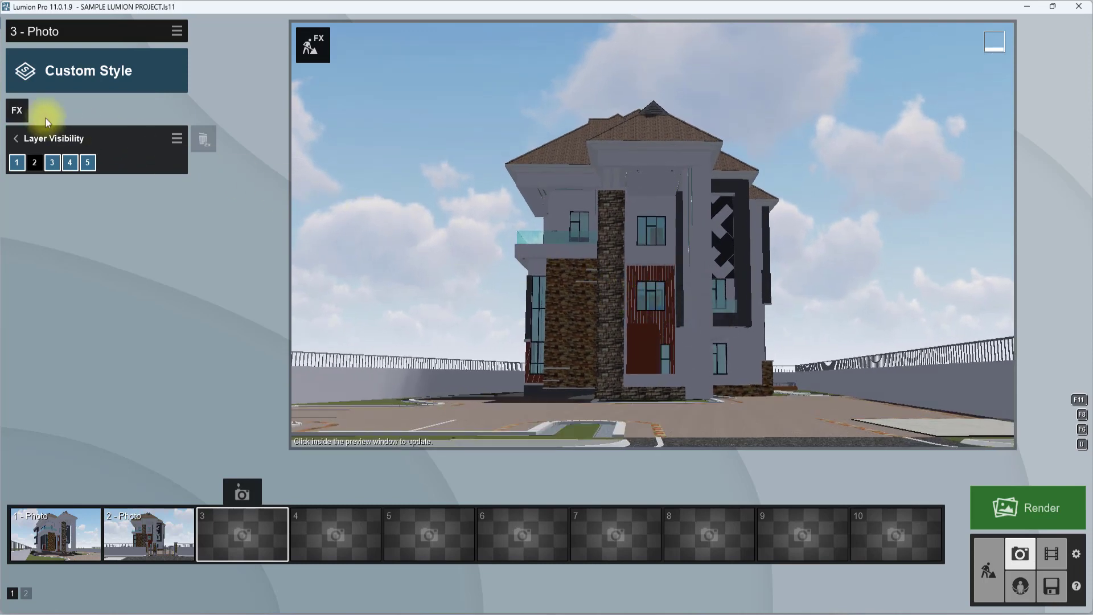
# Step: Add the 2-Point Perspective camera effect to the third photo
pyautogui.click(17, 110)
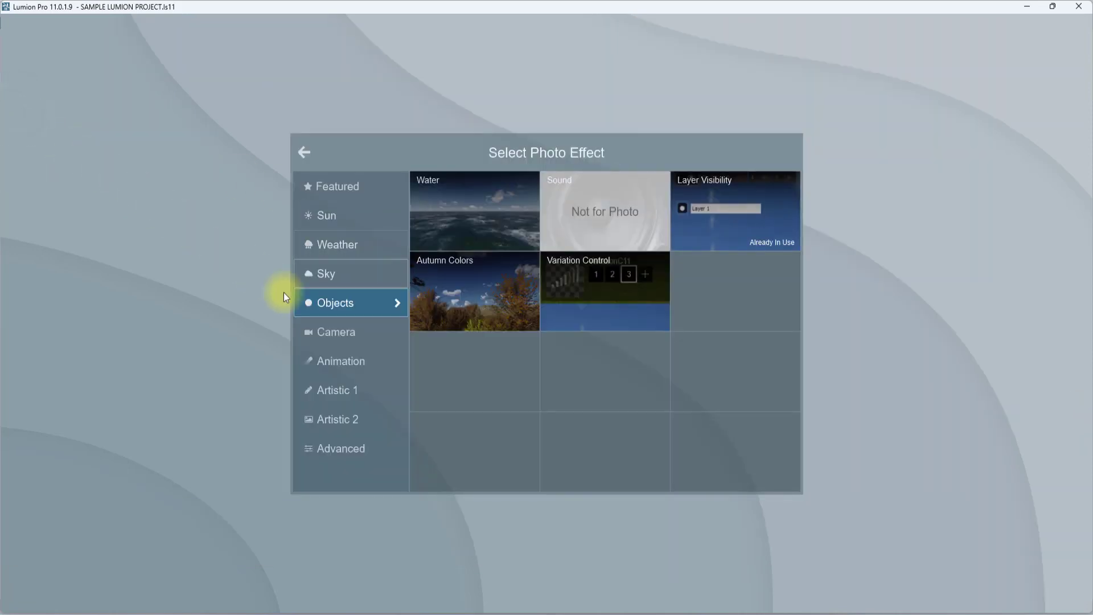
pyautogui.click(342, 332)
pyautogui.click(451, 287)
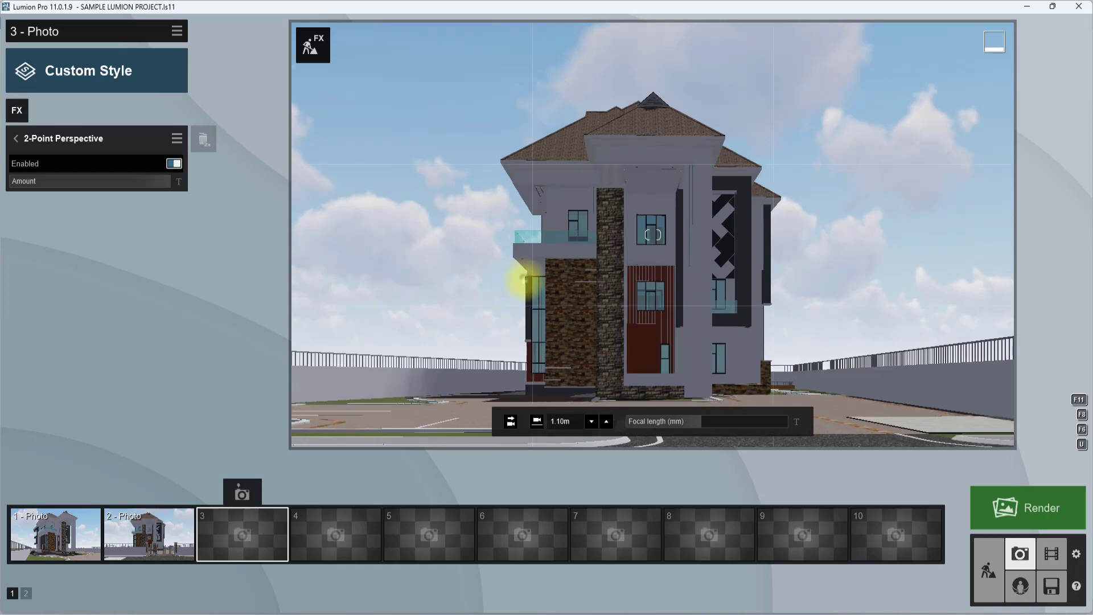
# Step: Increase the focal length moderately so the duplex fills more of the frame with its full roof in view
pyautogui.click(716, 425)
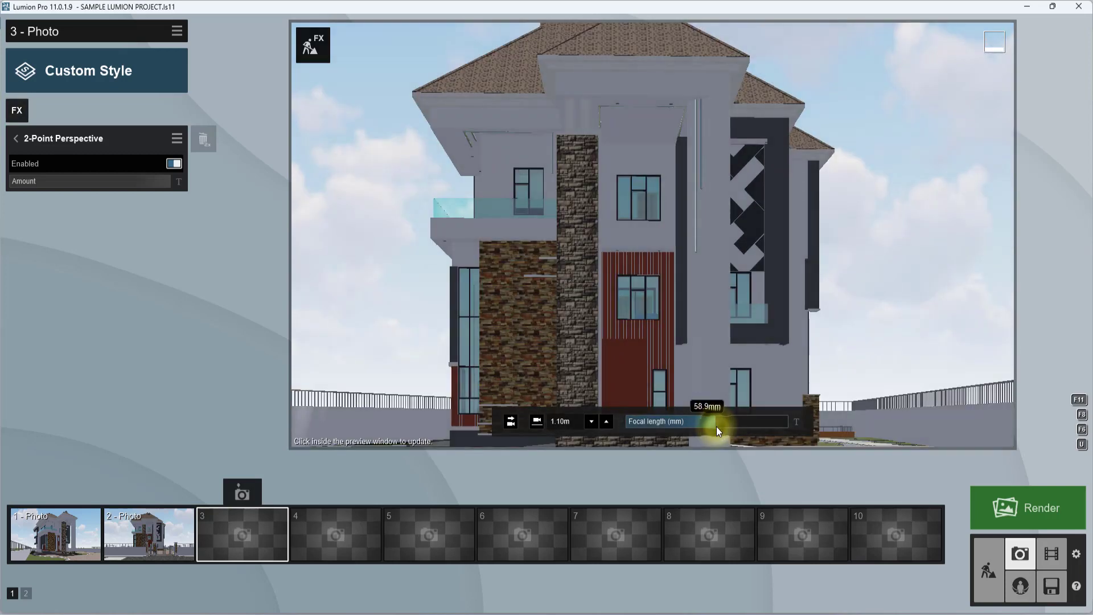
pyautogui.click(709, 419)
pyautogui.moveTo(716, 311); pyautogui.dragTo(714, 311, button='right')
# Step: Raise the camera slightly in small increments, fine-tune the front view, and store it as the third photo
pyautogui.click(604, 426)
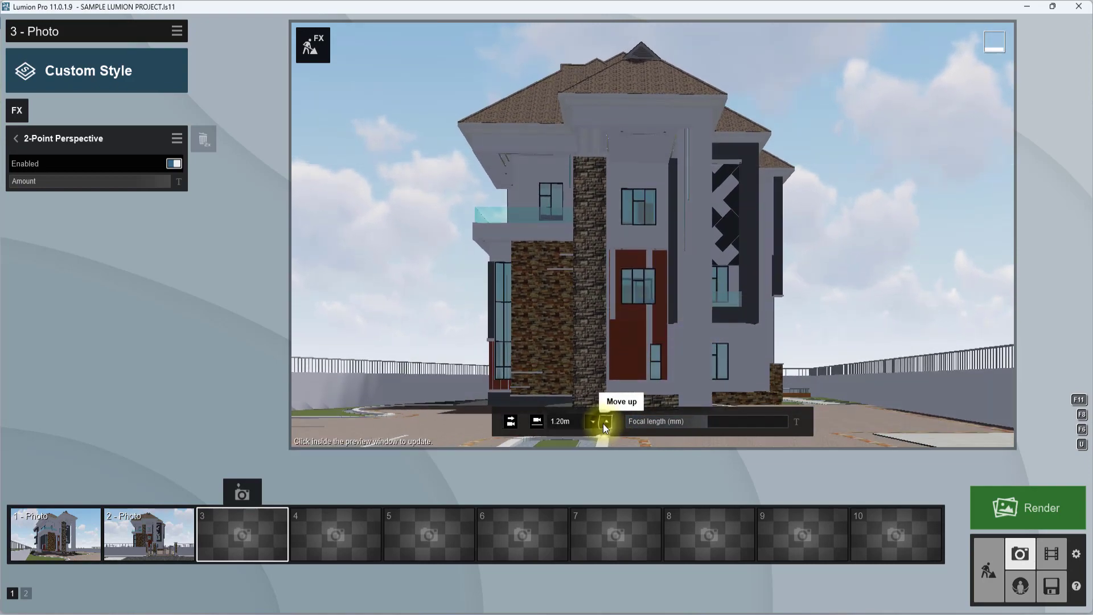
pyautogui.click(604, 425)
pyautogui.click(603, 426)
pyautogui.moveTo(639, 302); pyautogui.dragTo(639, 303, button='right')
pyautogui.click(245, 492)
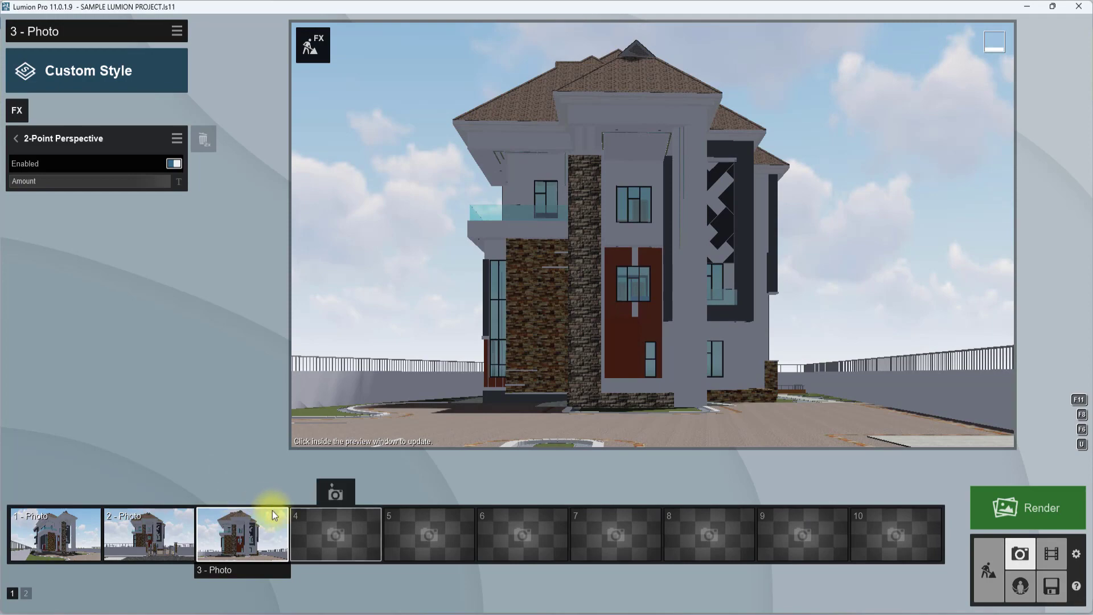
# Step: Select the fourth photo slot and raise the camera to an aerial view of the whole compound, about 88 m high
pyautogui.moveTo(328, 537)
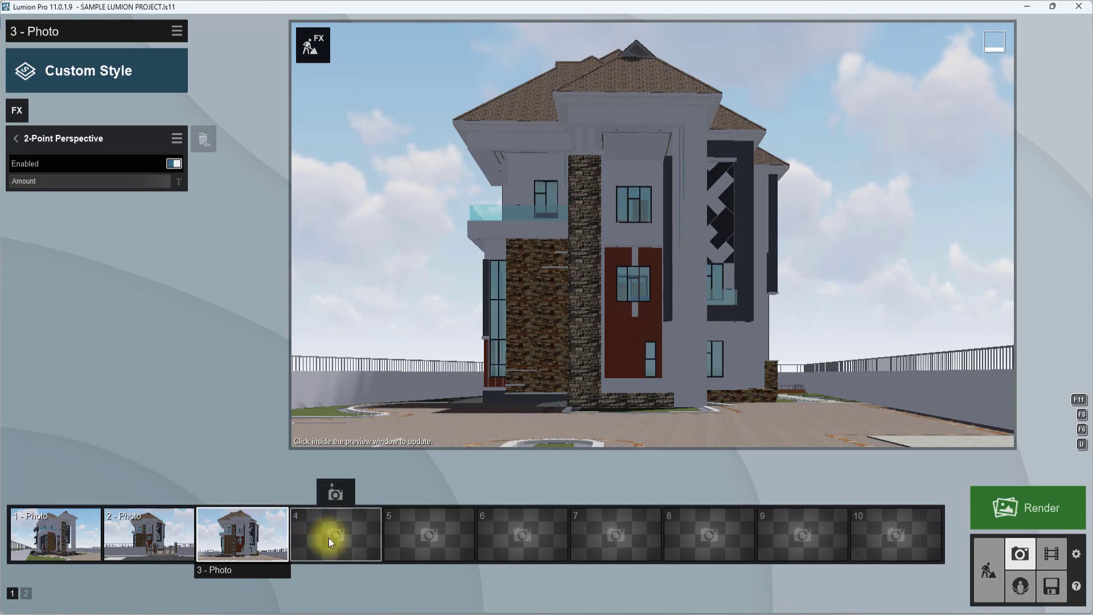
pyautogui.click(329, 538)
pyautogui.scroll(5, 535, 344)
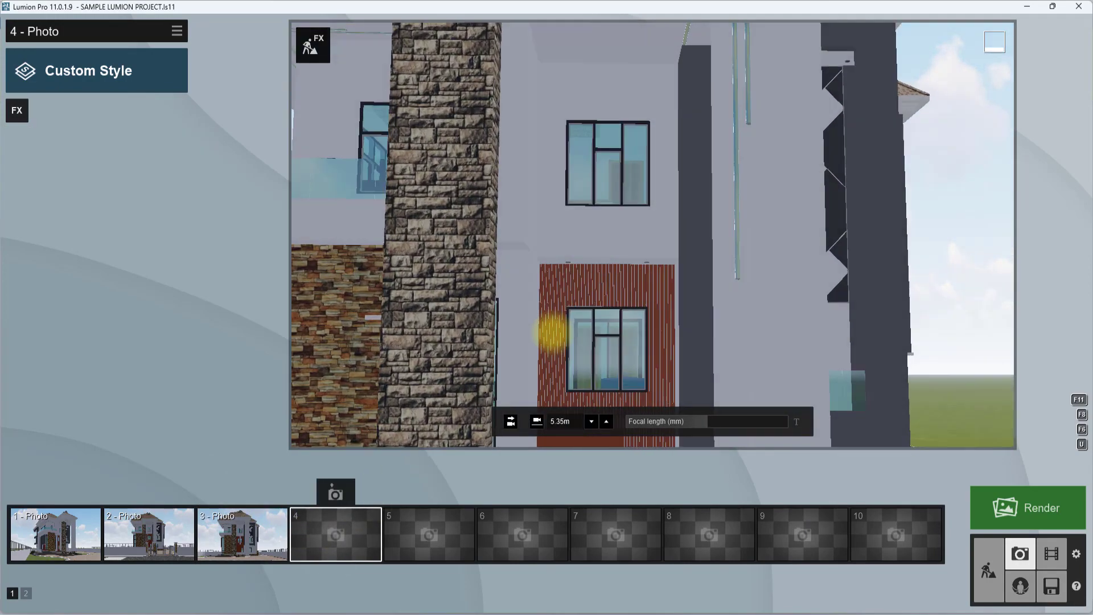
pyautogui.moveTo(552, 333); pyautogui.dragTo(564, 315, button='right')
pyautogui.scroll(-8, 563, 316)
pyautogui.moveTo(624, 220); pyautogui.dragTo(636, 193, button='right')
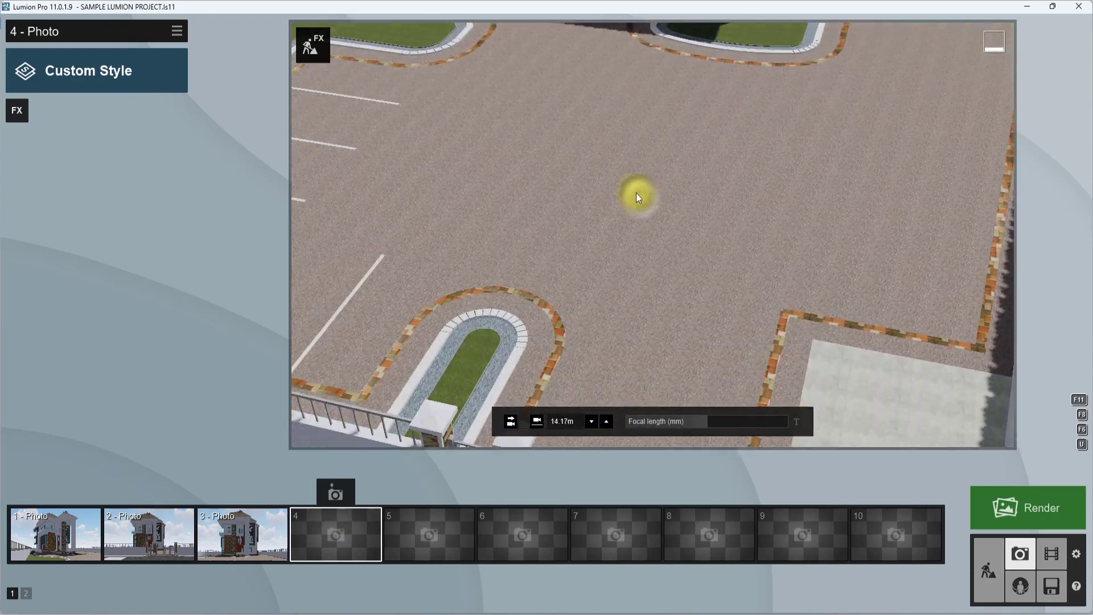
pyautogui.scroll(-10, 628, 165)
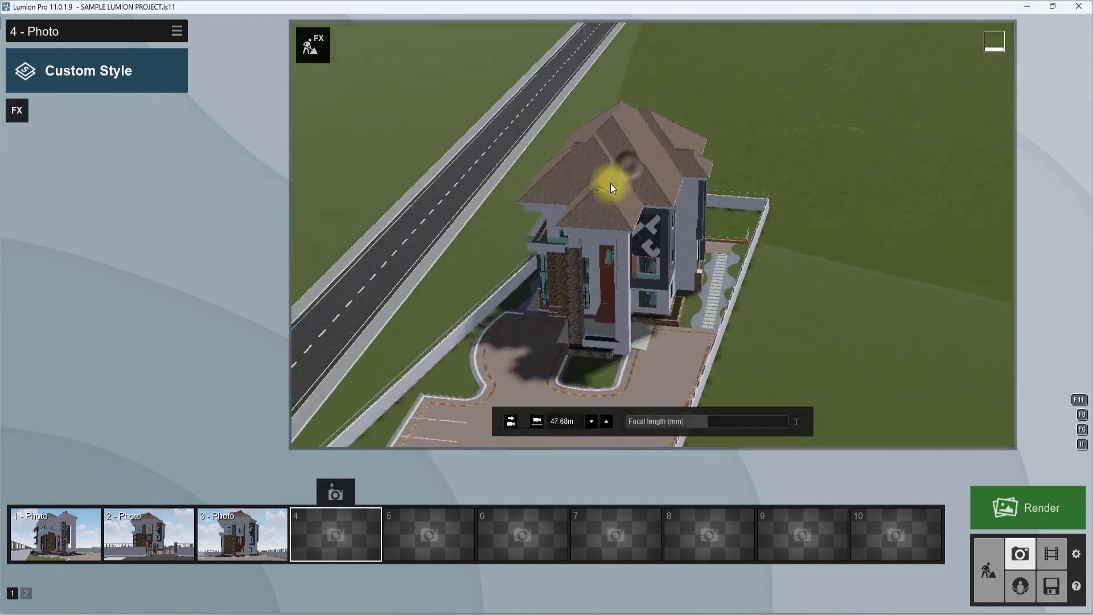
pyautogui.scroll(5, 611, 183)
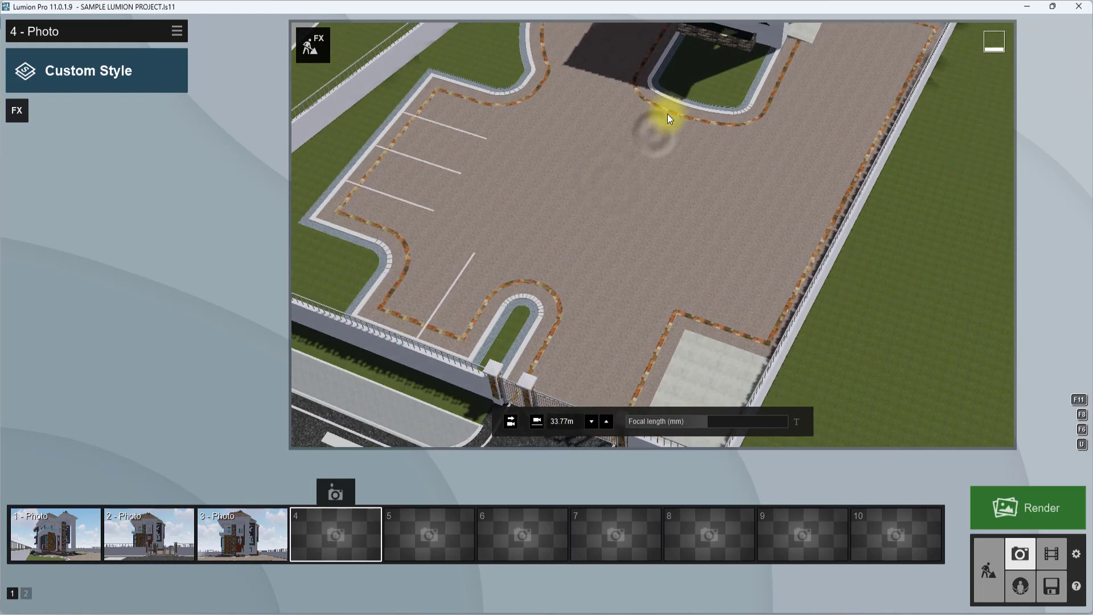
pyautogui.scroll(-10, 667, 113)
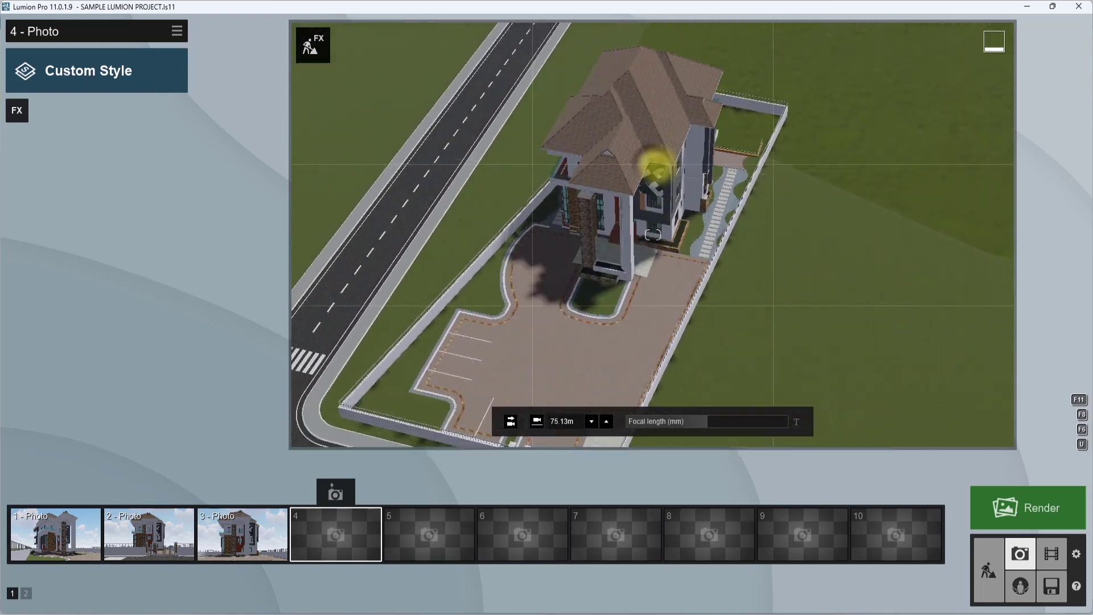
pyautogui.scroll(-3, 664, 155)
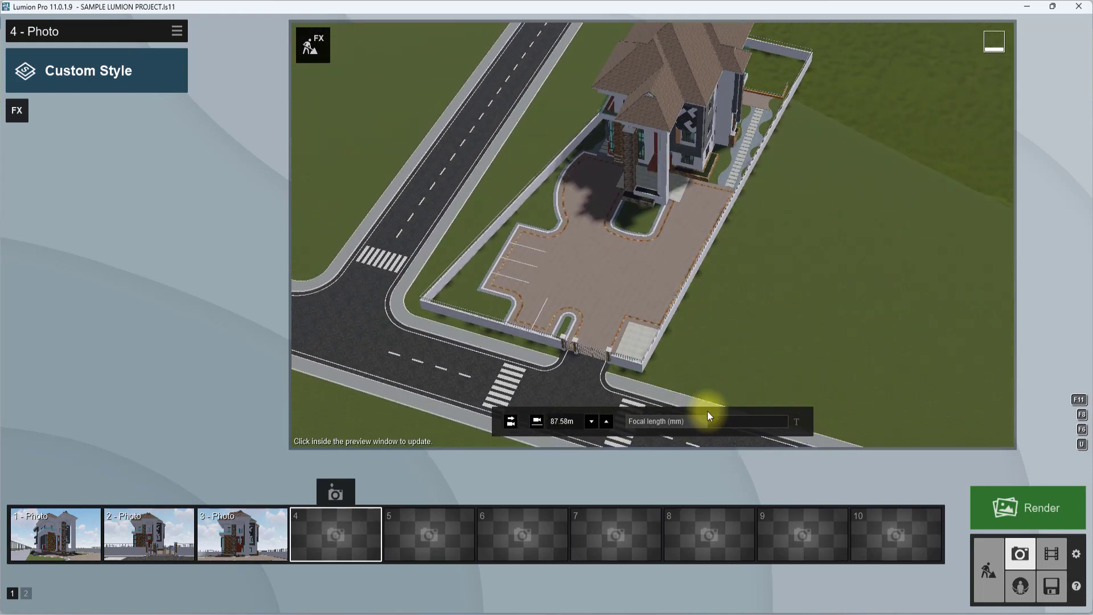
# Step: Slightly increase the focal length and reframe the compound and road junction from a height of about 97 m
pyautogui.moveTo(709, 420); pyautogui.dragTo(711, 420)
pyautogui.moveTo(631, 250); pyautogui.dragTo(689, 170, button='right')
pyautogui.scroll(1, 613, 247)
pyautogui.press('s')
pyautogui.press('d')
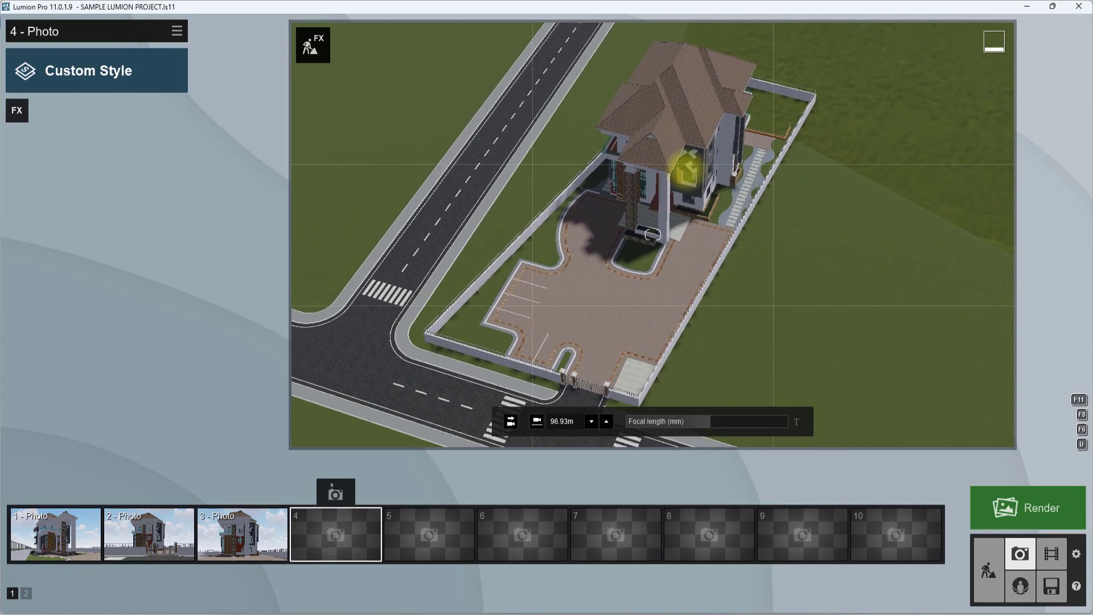
pyautogui.press('w')
pyautogui.press('a')
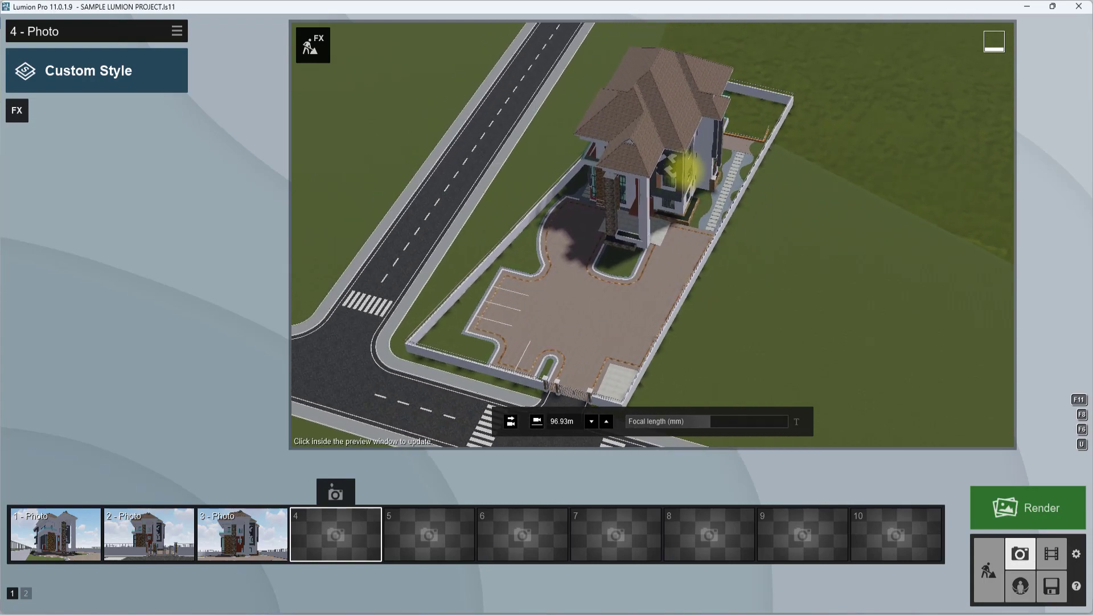
# Step: Turn the aerial view to a more oblique angle on the duplex, frame the compound closer, and store it as the fourth photo
pyautogui.press('a')
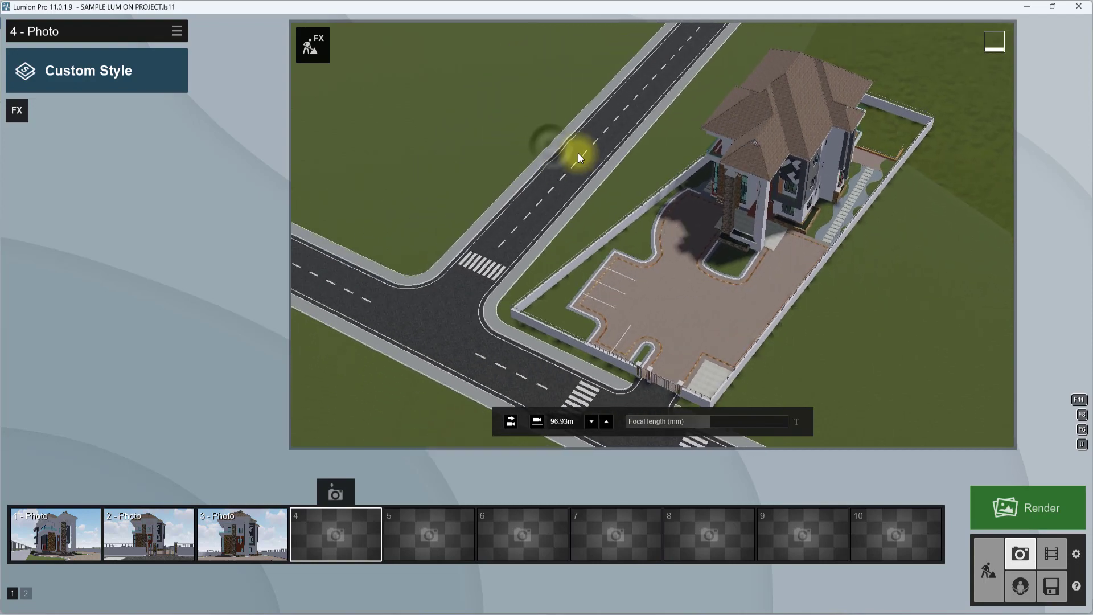
pyautogui.press('d')
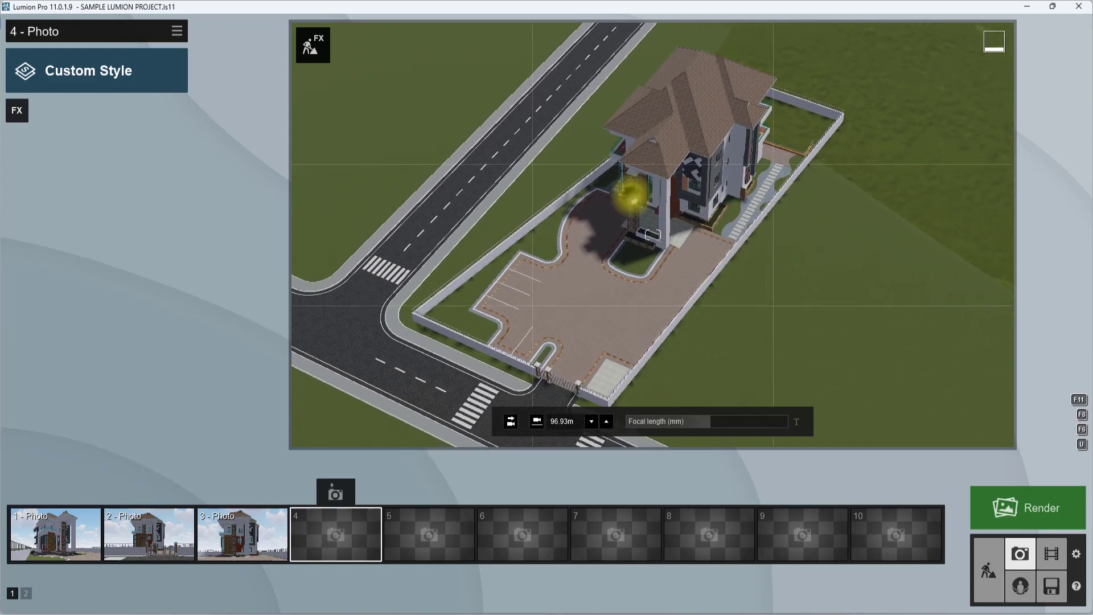
pyautogui.press('d')
pyautogui.moveTo(628, 212); pyautogui.dragTo(568, 216, button='right')
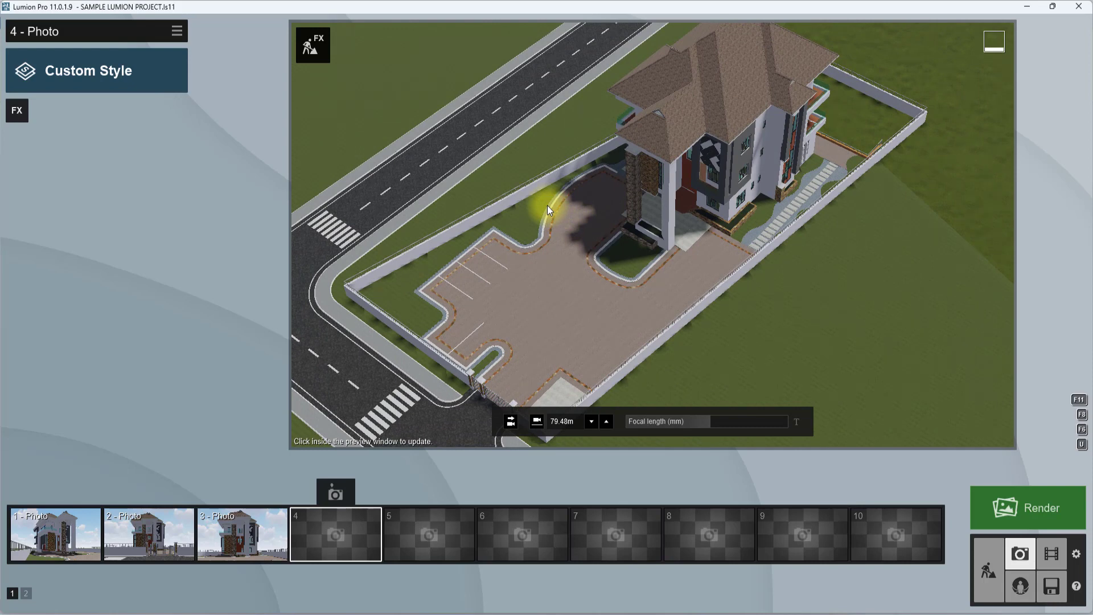
pyautogui.moveTo(547, 209); pyautogui.dragTo(534, 274, button='right')
pyautogui.click(329, 490)
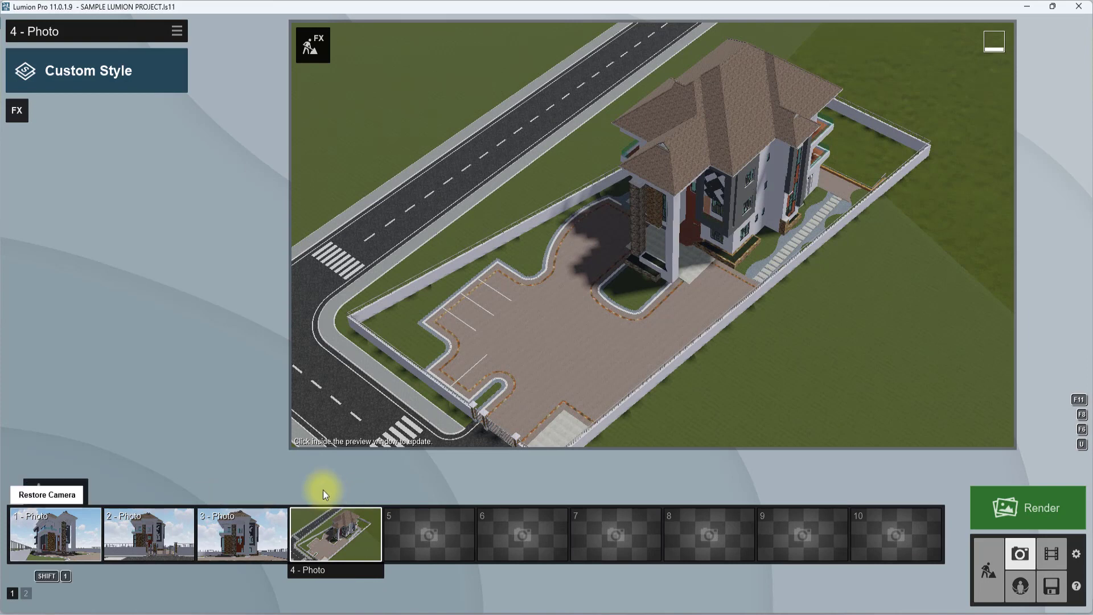
# Step: Review the four stored photos one by one and return to build mode
pyautogui.click(49, 539)
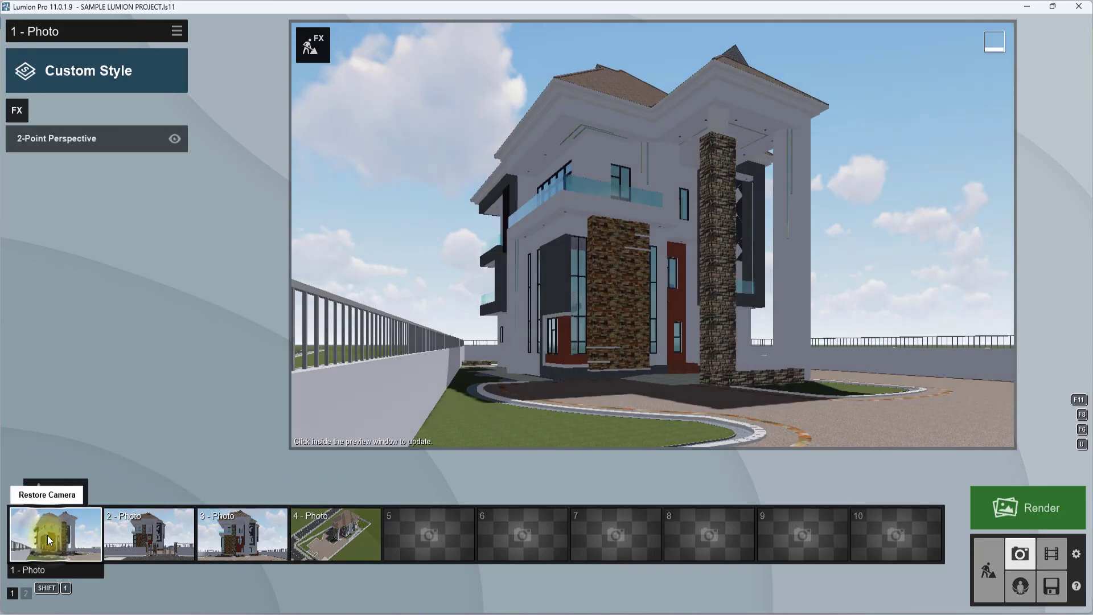
pyautogui.click(129, 534)
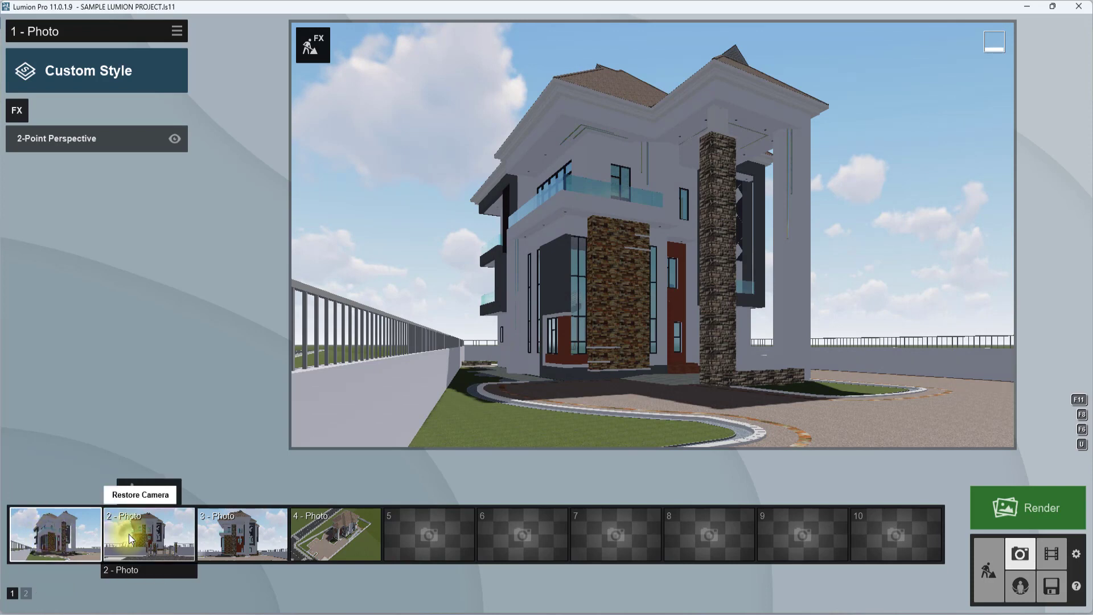
pyautogui.click(217, 533)
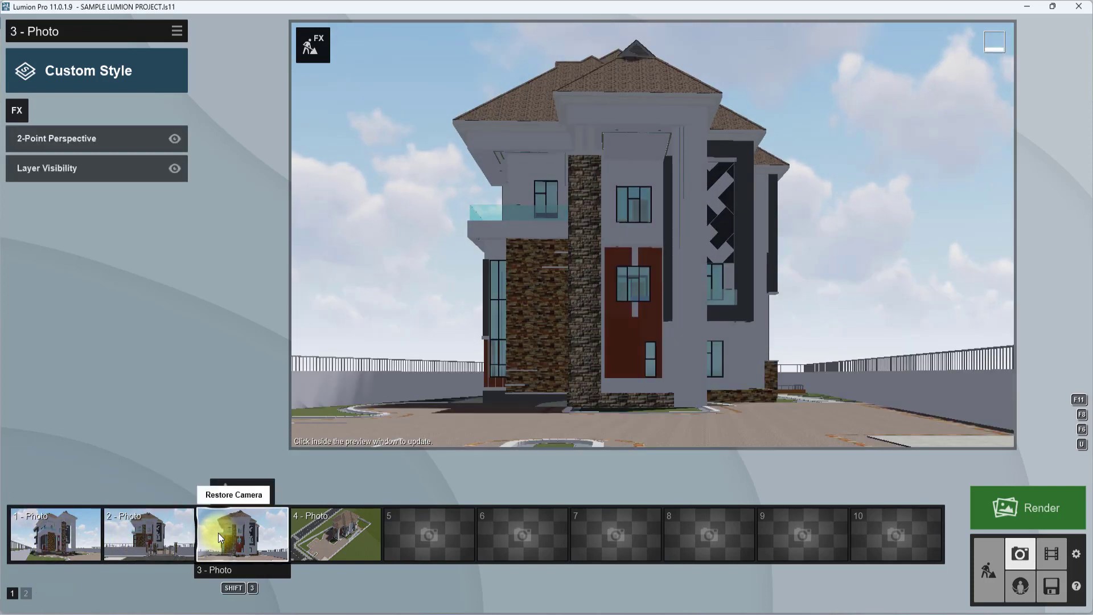
pyautogui.click(345, 545)
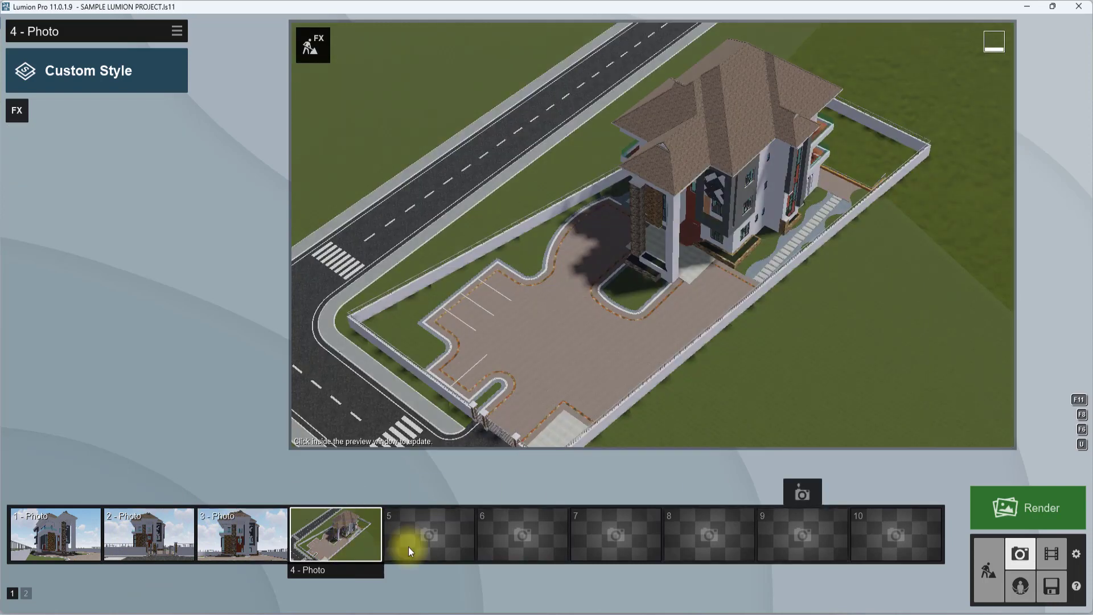
pyautogui.click(985, 568)
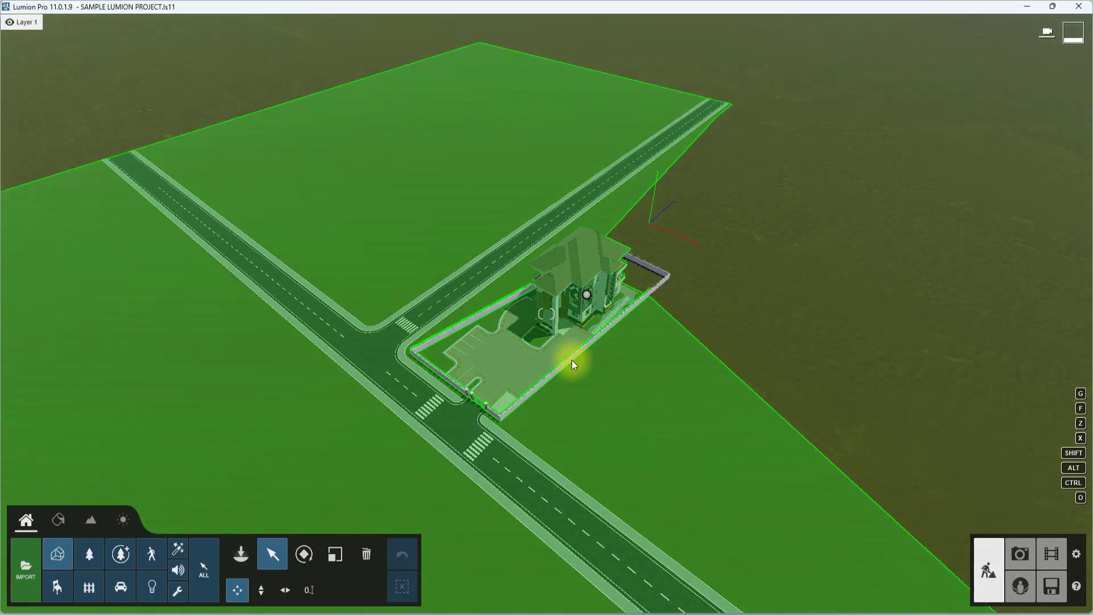